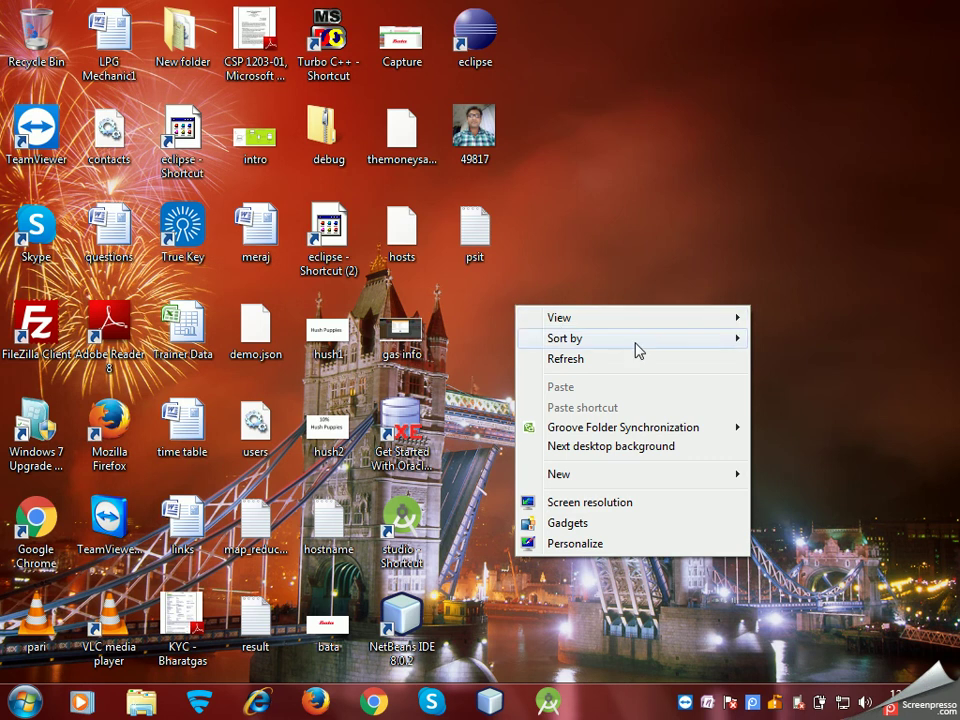
{"action": "left_click", "coordinate": [645, 360]}
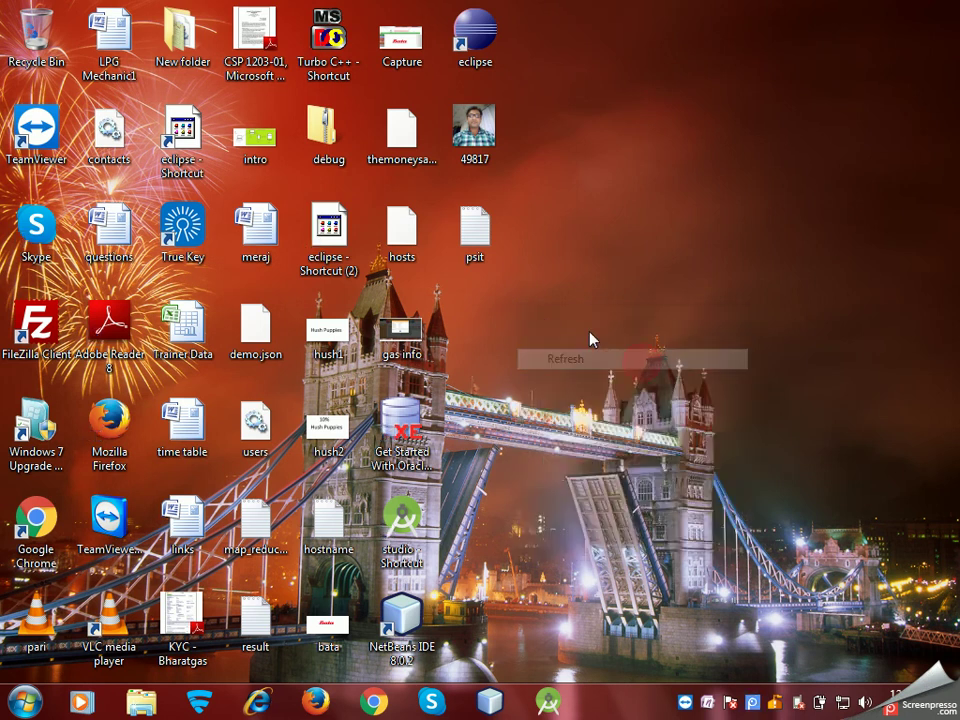
{"action": "right_click", "coordinate": [503, 313]}
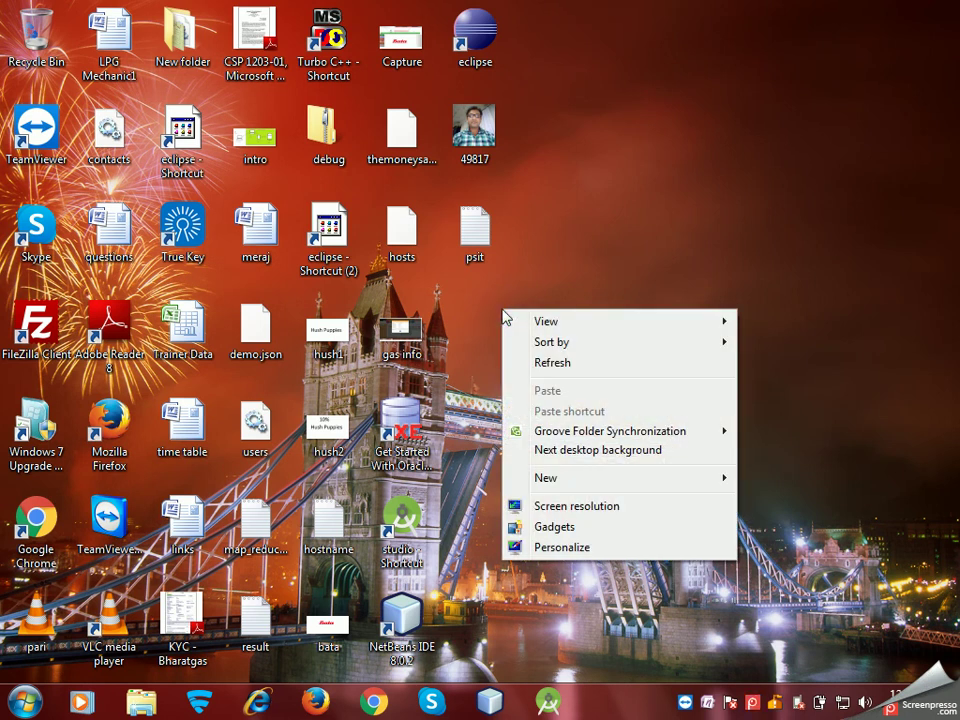
{"action": "left_click", "coordinate": [598, 364]}
{"action": "right_click", "coordinate": [491, 318]}
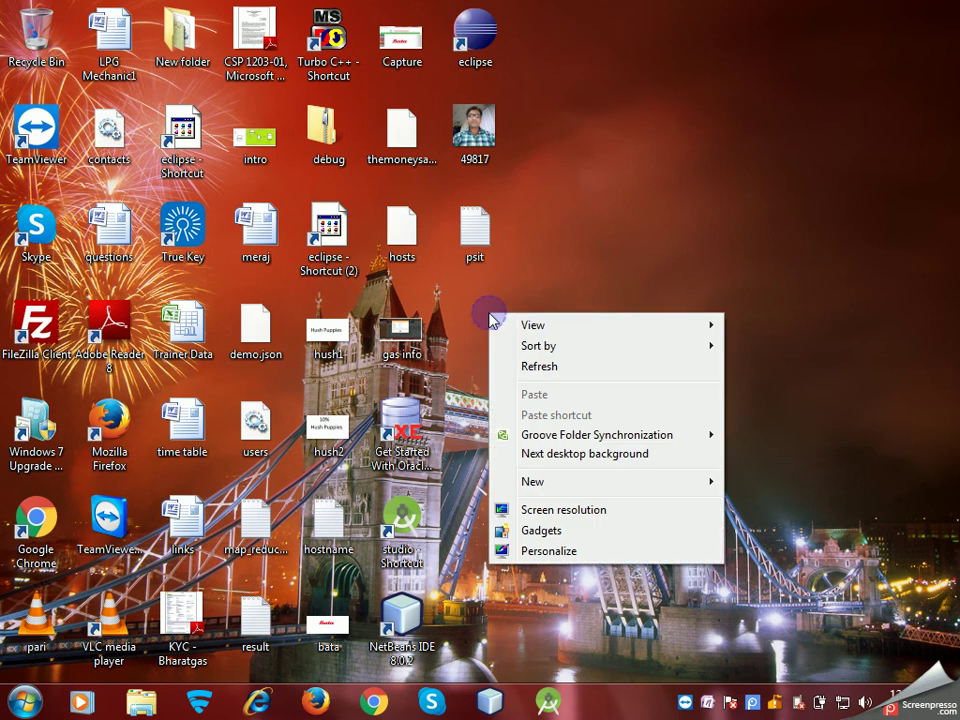
{"action": "left_click", "coordinate": [553, 367]}
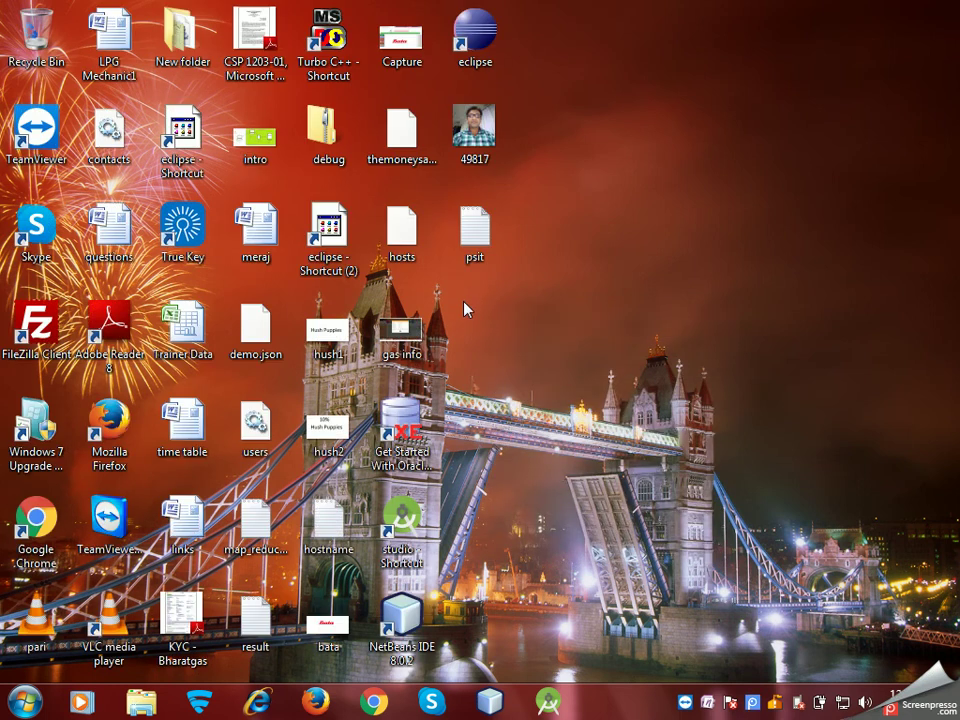
{"action": "right_click", "coordinate": [465, 309]}
{"action": "left_click", "coordinate": [553, 365]}
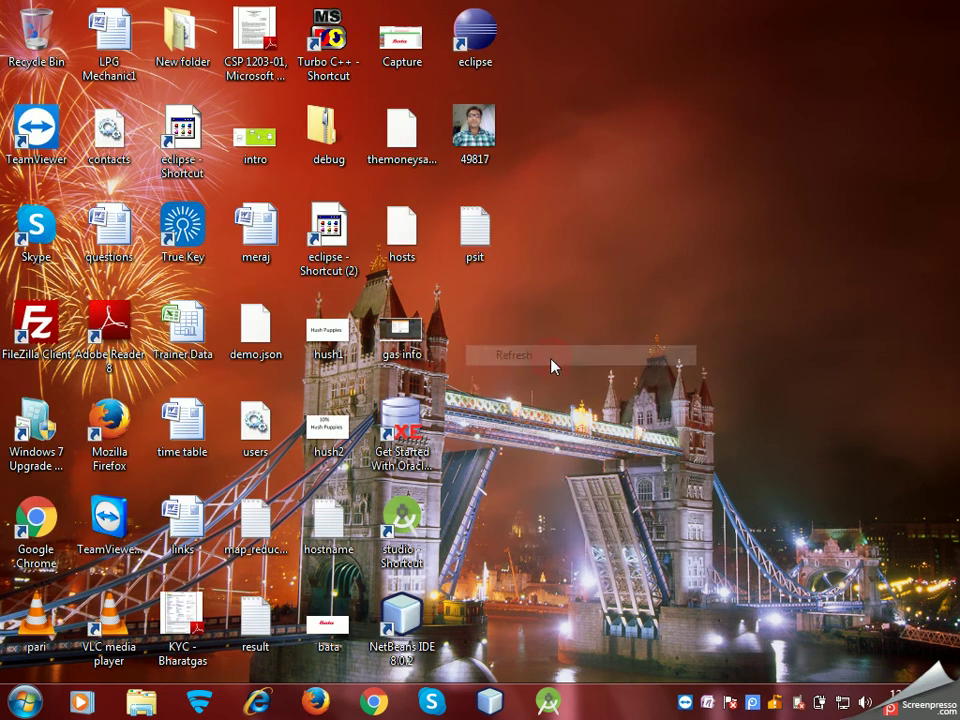
{"action": "right_click", "coordinate": [504, 326]}
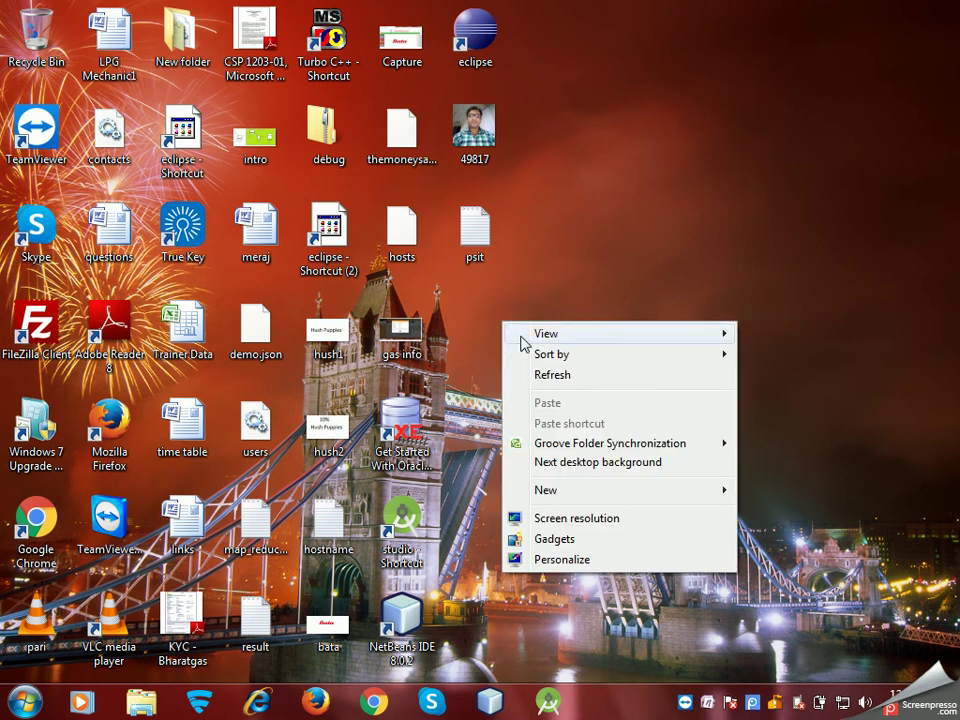
{"action": "left_click", "coordinate": [598, 374]}
{"action": "right_click", "coordinate": [501, 316]}
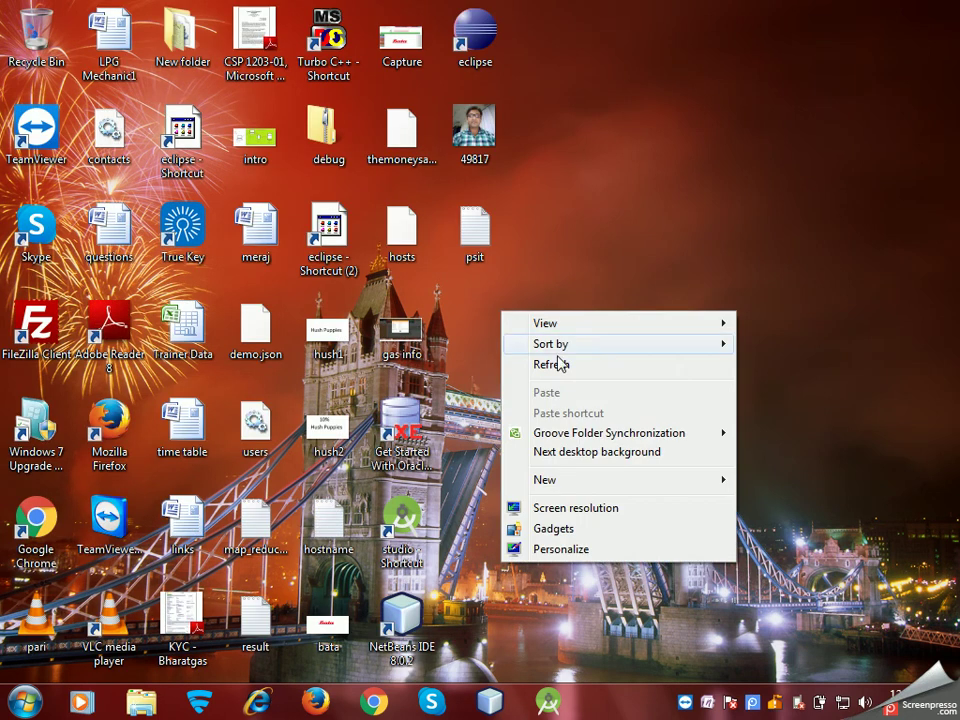
{"action": "left_click", "coordinate": [568, 366]}
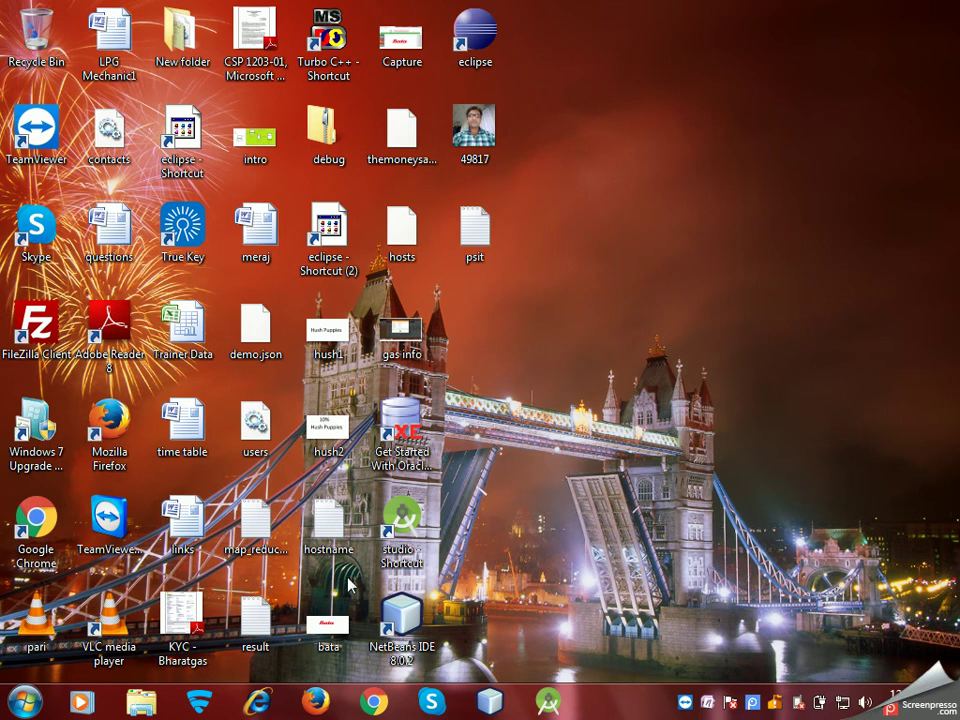
Open the psit software folder inside the software folder on Local Disk (E:) in Windows Explorer.
{"action": "left_click", "coordinate": [146, 703]}
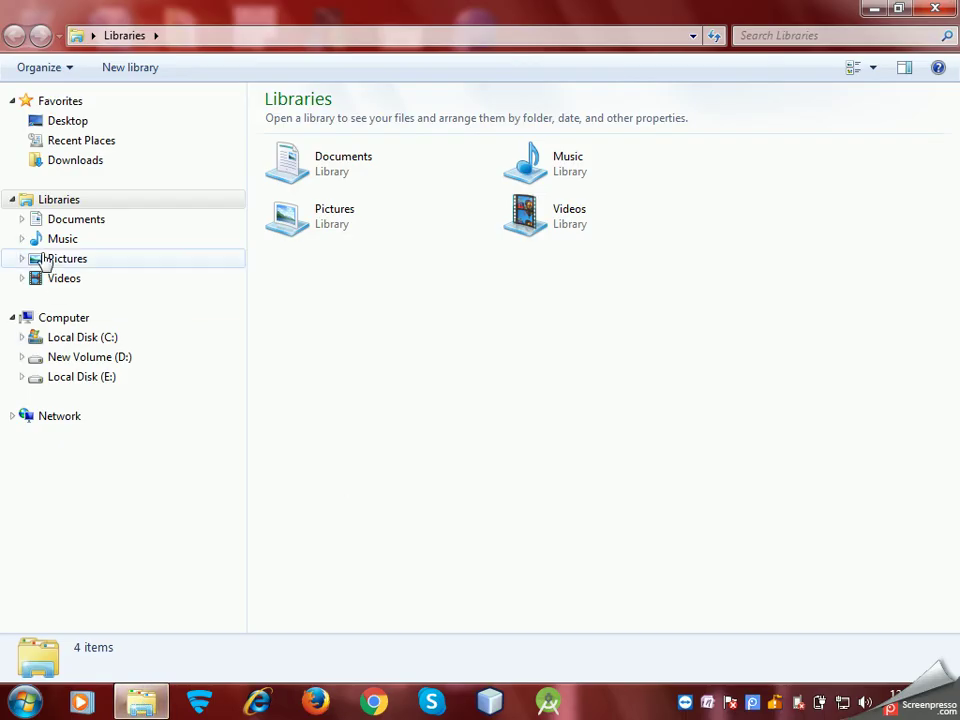
{"action": "left_click", "coordinate": [140, 378]}
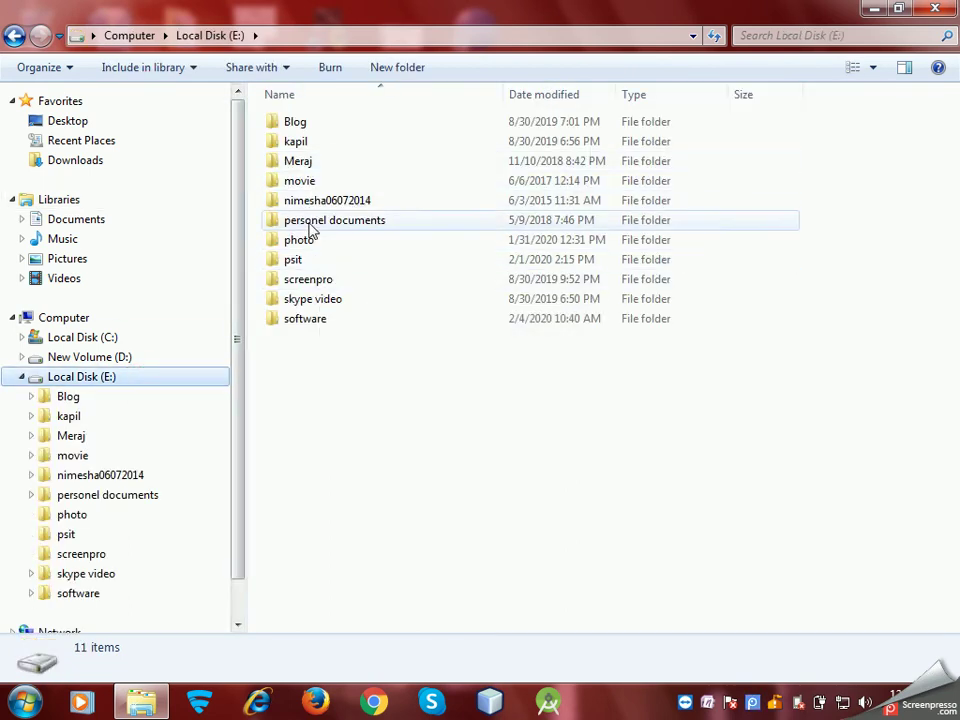
{"action": "double_click", "coordinate": [314, 320]}
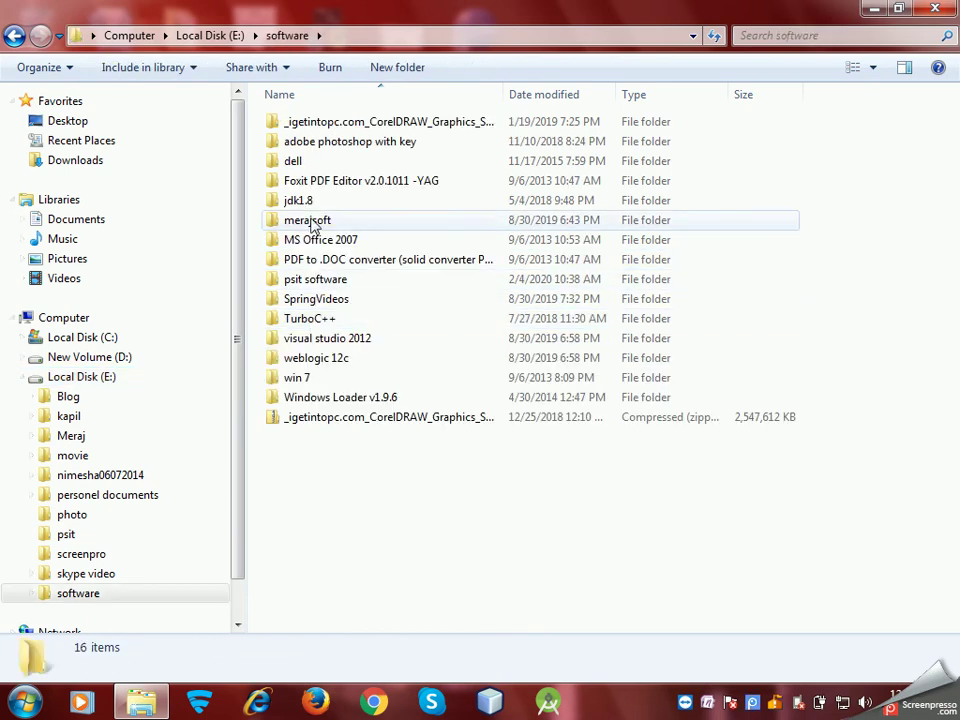
{"action": "double_click", "coordinate": [325, 281]}
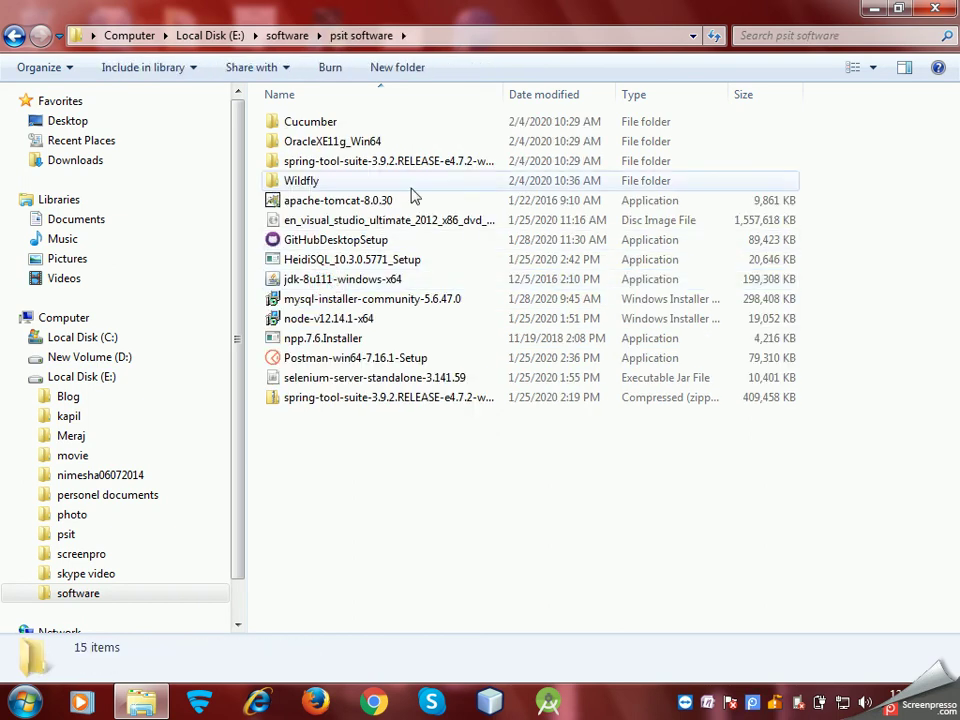
Open the sts-3.9.2.RELEASE folder within sts-bundle of the extracted spring-tool-suite-3.9.2.RELEASE-e4.7.2-win32-x86_64 folder.
{"action": "left_click", "coordinate": [408, 161]}
{"action": "left_click", "coordinate": [408, 163]}
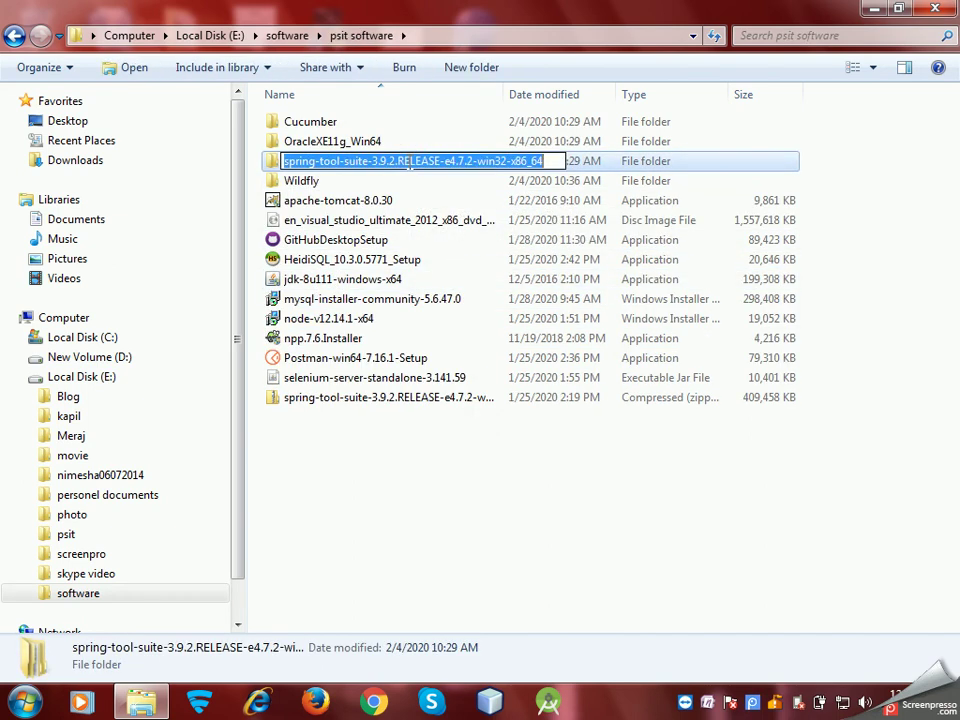
{"action": "left_click", "coordinate": [585, 540]}
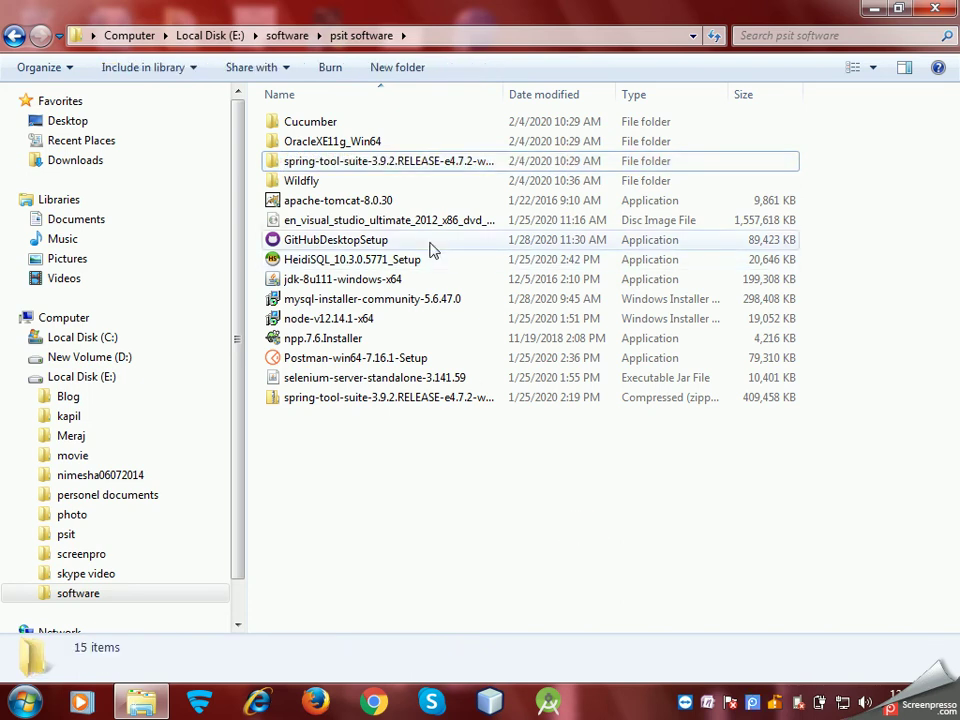
{"action": "double_click", "coordinate": [360, 161]}
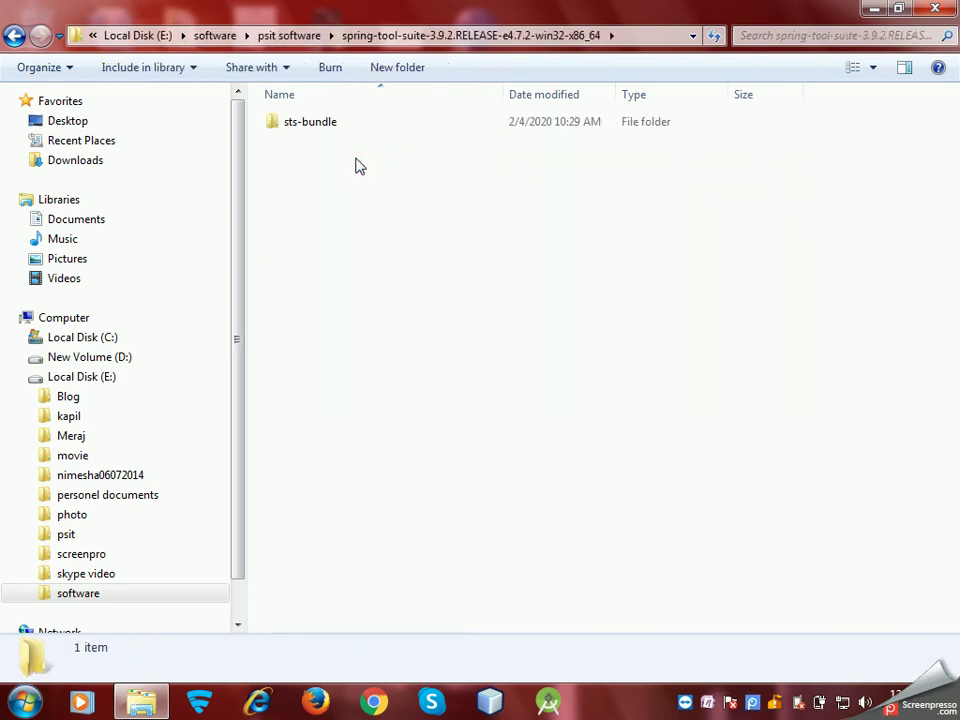
{"action": "double_click", "coordinate": [305, 128]}
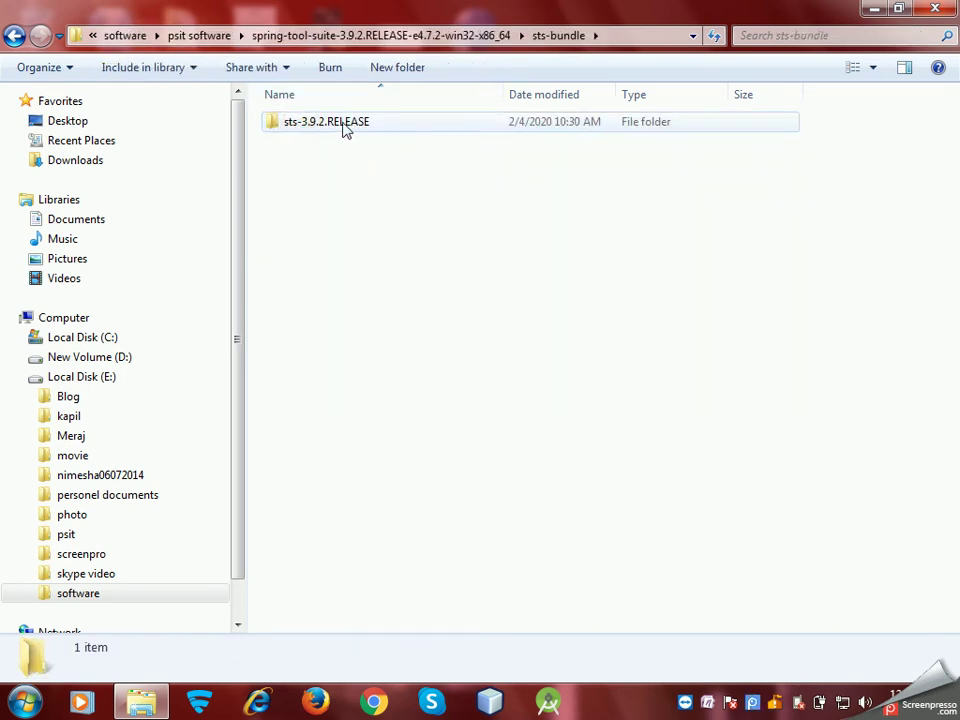
{"action": "double_click", "coordinate": [344, 127]}
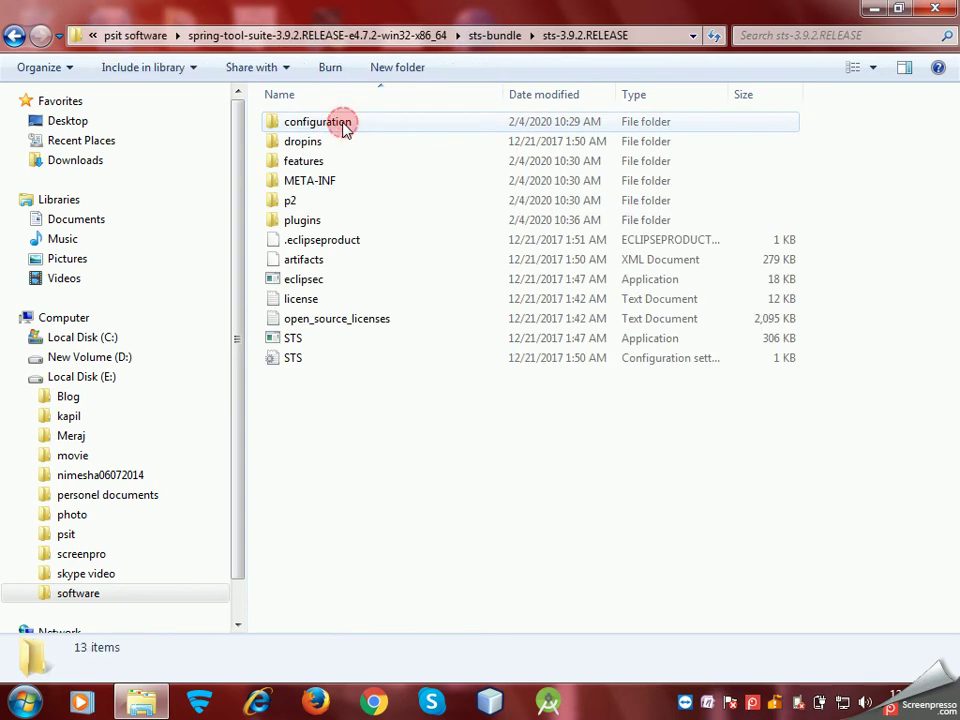
Try to launch the STS application from the 3.9.2 release folder, and close the folder window.
{"action": "double_click", "coordinate": [318, 340]}
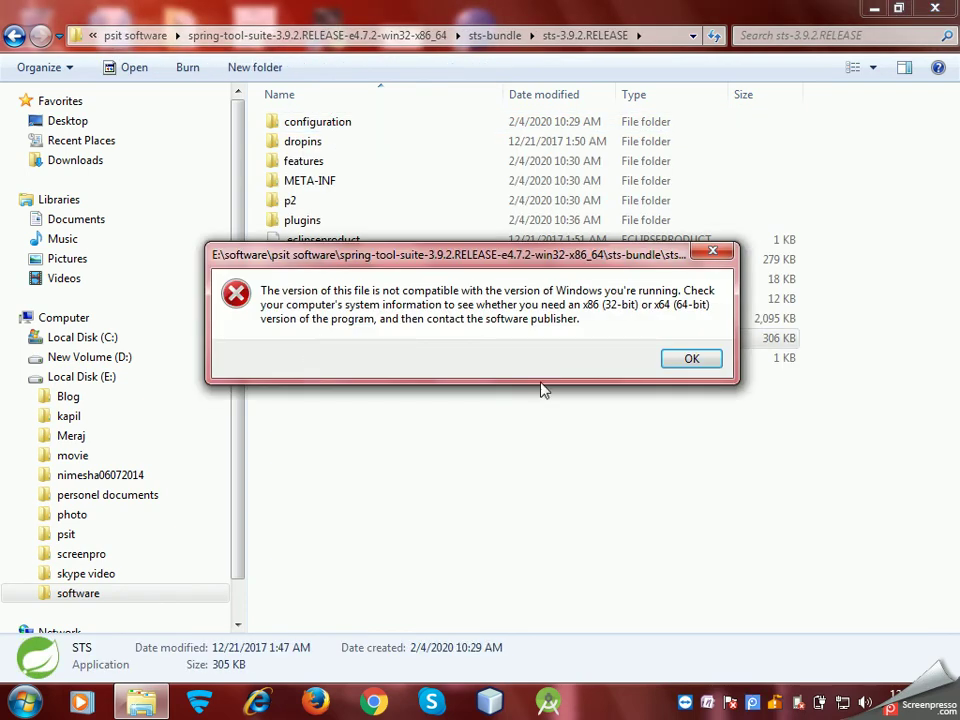
{"action": "left_click", "coordinate": [691, 358]}
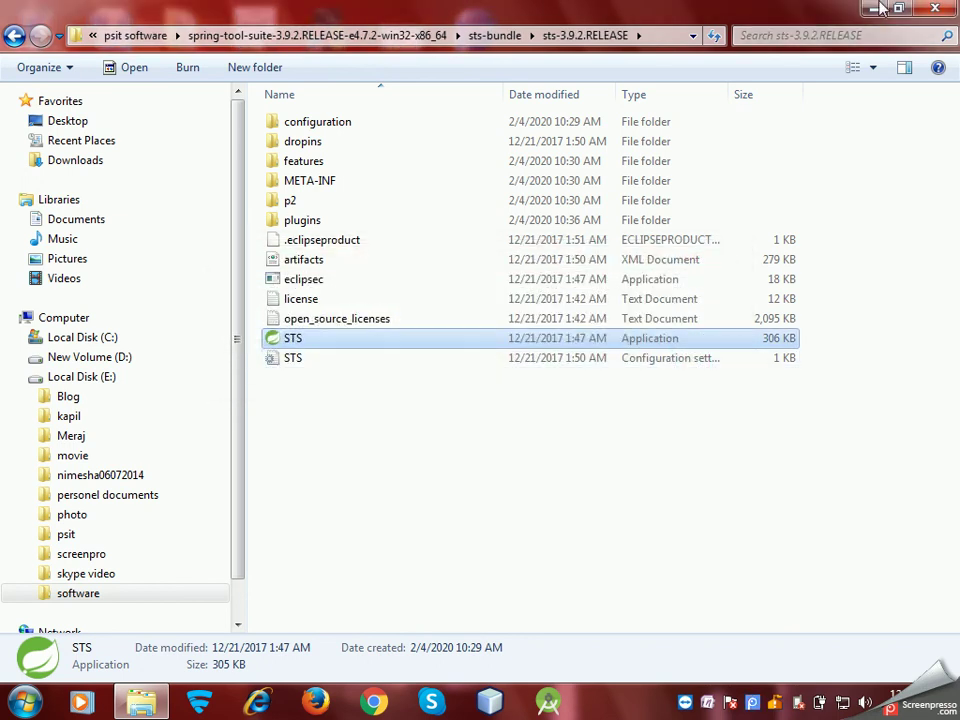
{"action": "left_click", "coordinate": [932, 10]}
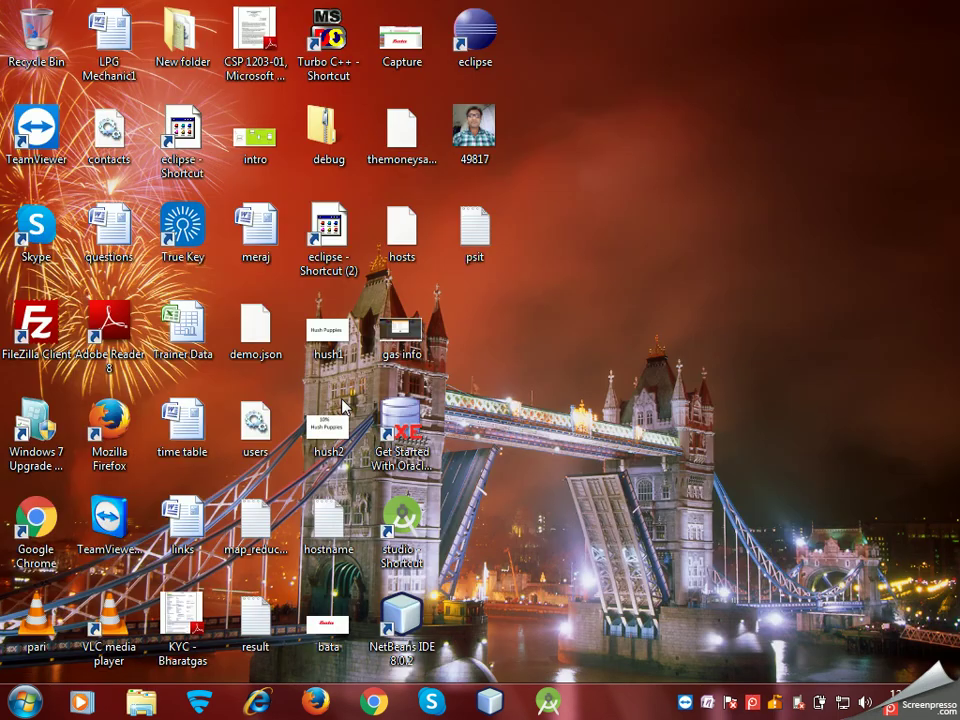
Open the sts-3.9.6.RELEASE folder within sts-bundle of the spring-tool-suite-3.9.6.RELEASE-e4.9.0-win32 folder in Downloads.
{"action": "left_click", "coordinate": [142, 703]}
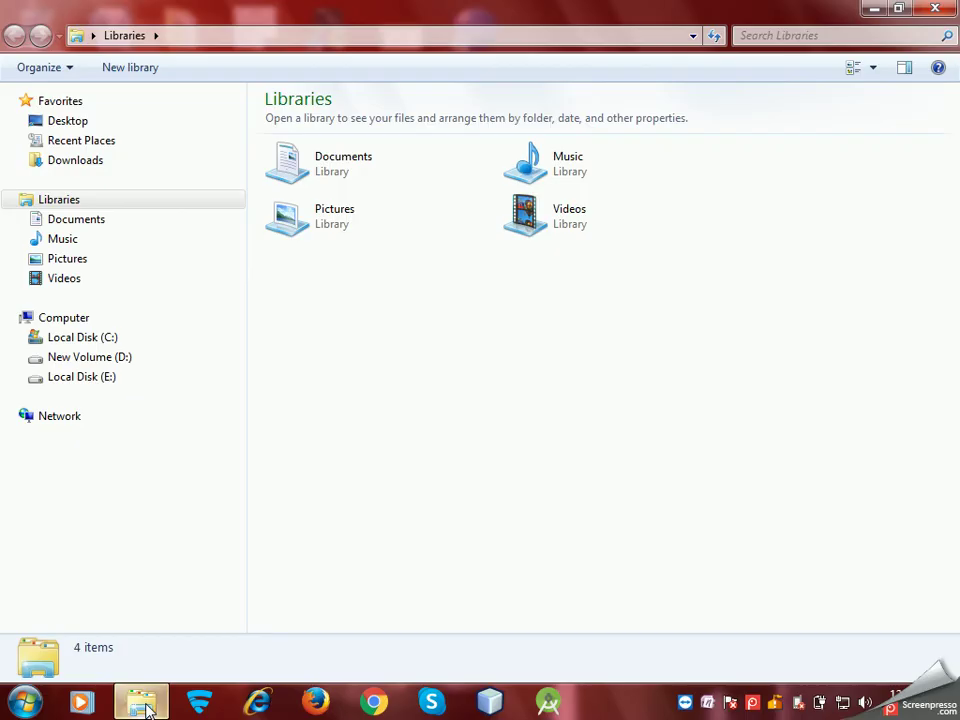
{"action": "left_click", "coordinate": [127, 362]}
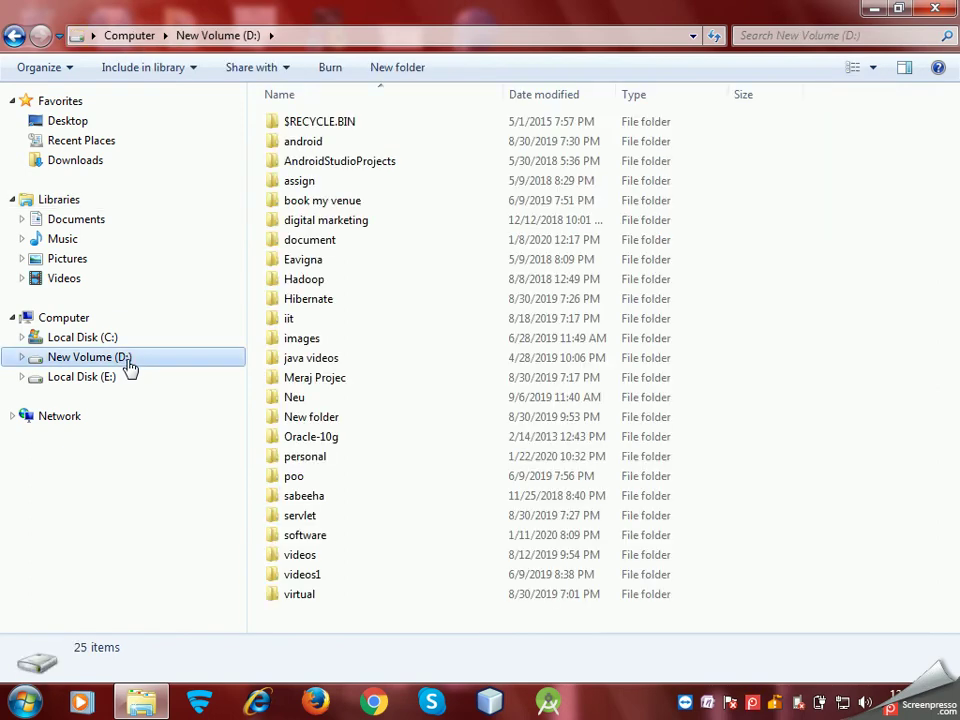
{"action": "left_click", "coordinate": [80, 167]}
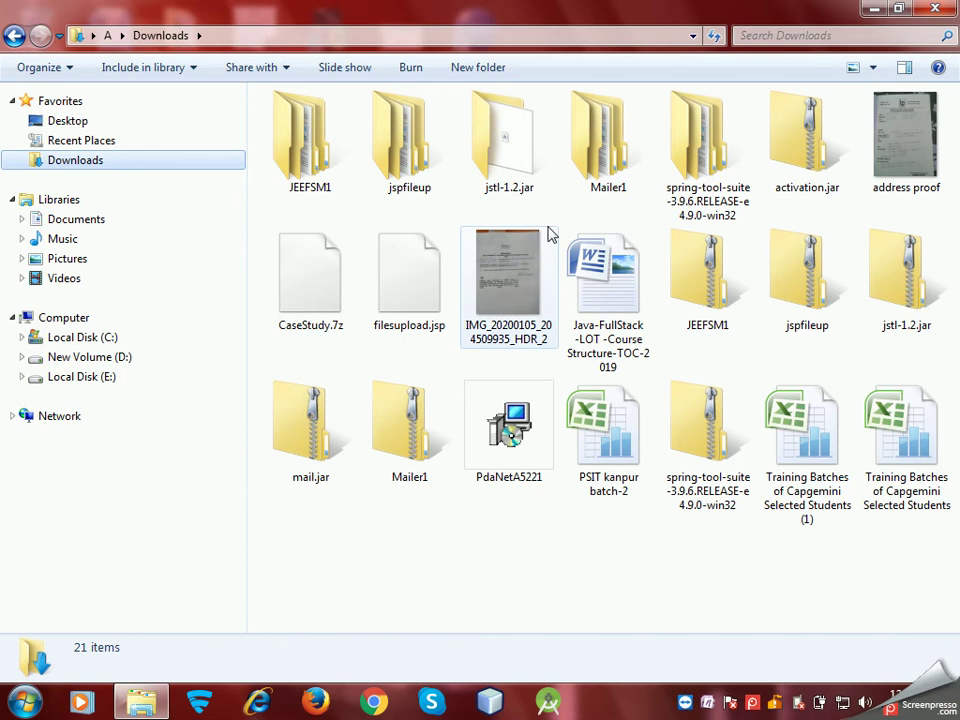
{"action": "left_click", "coordinate": [712, 175]}
{"action": "double_click", "coordinate": [712, 175]}
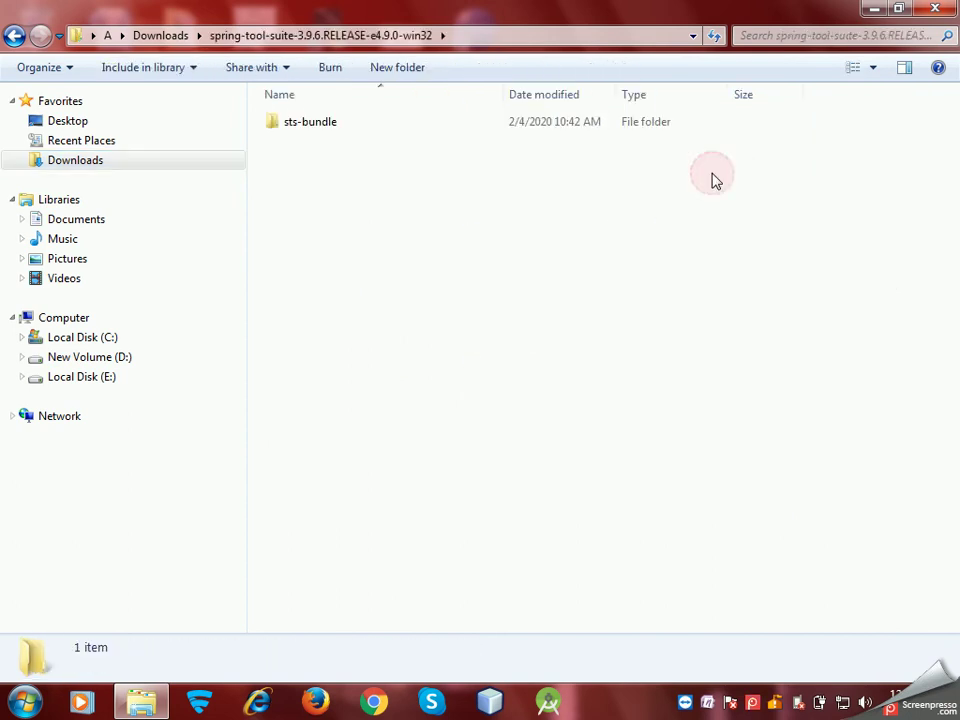
{"action": "double_click", "coordinate": [353, 124]}
{"action": "double_click", "coordinate": [353, 124]}
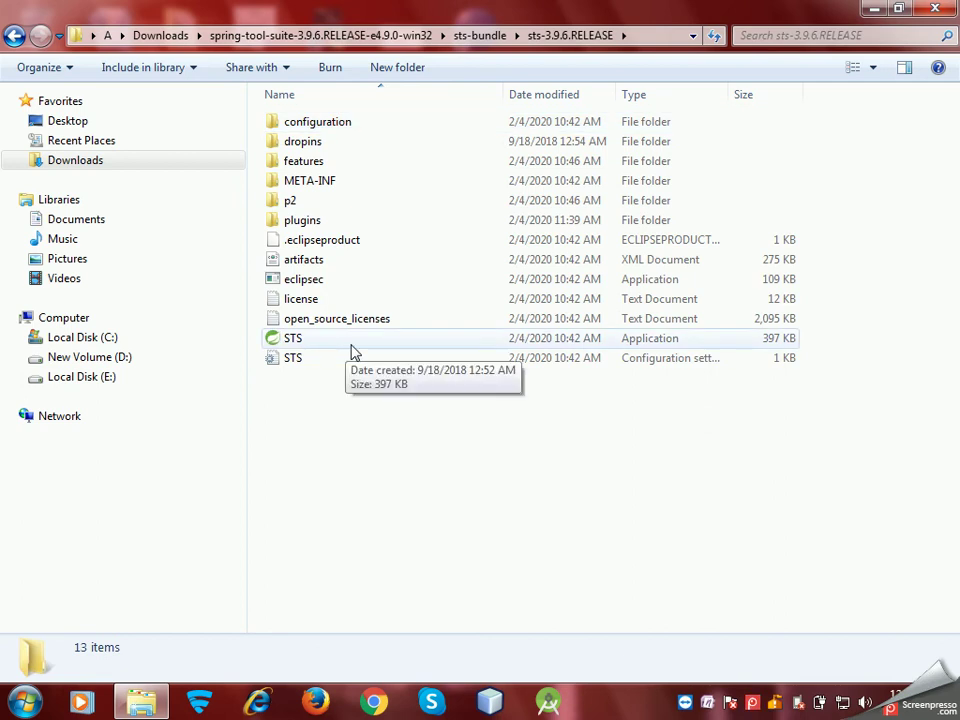
Try to launch the STS application from the 3.9.6 release folder, allowing it to run despite the unverified publisher.
{"action": "left_click", "coordinate": [351, 347]}
{"action": "left_click", "coordinate": [352, 348]}
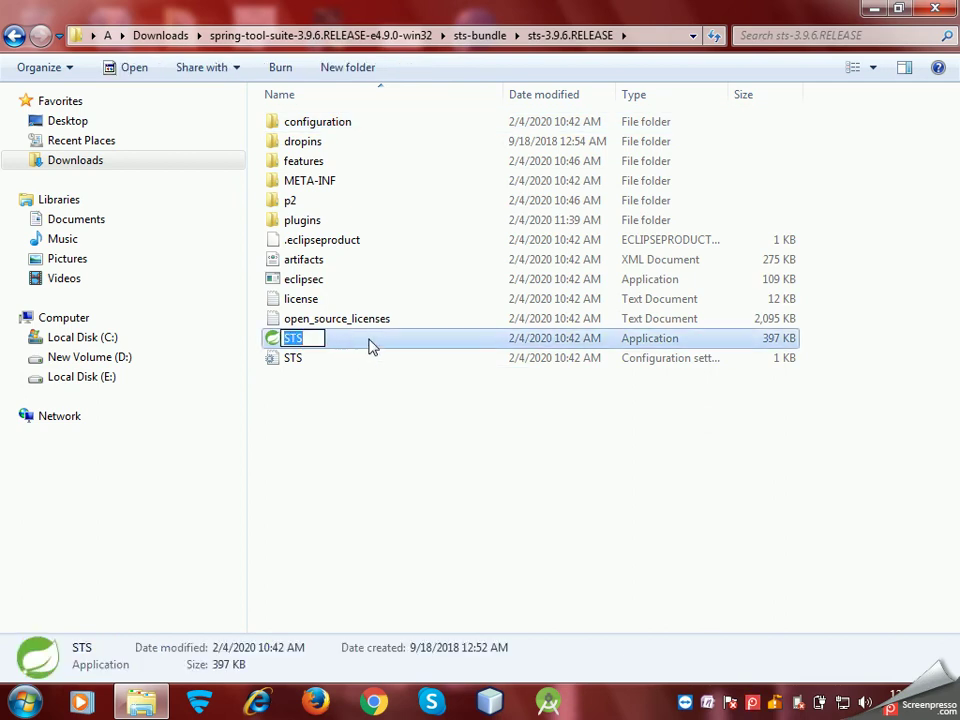
{"action": "double_click", "coordinate": [380, 344]}
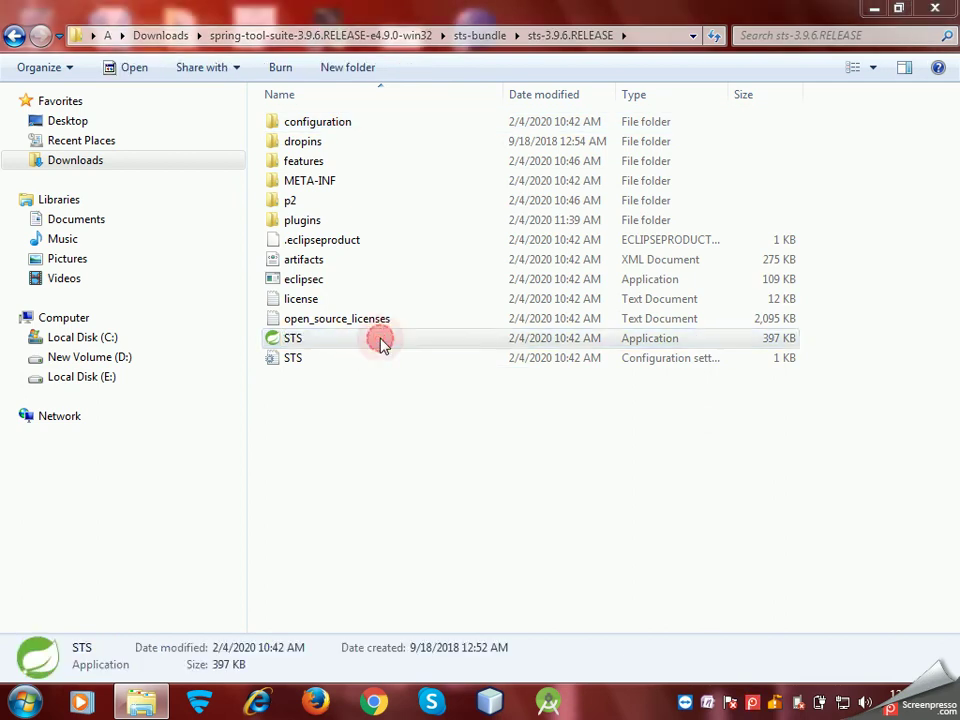
{"action": "left_click", "coordinate": [537, 368]}
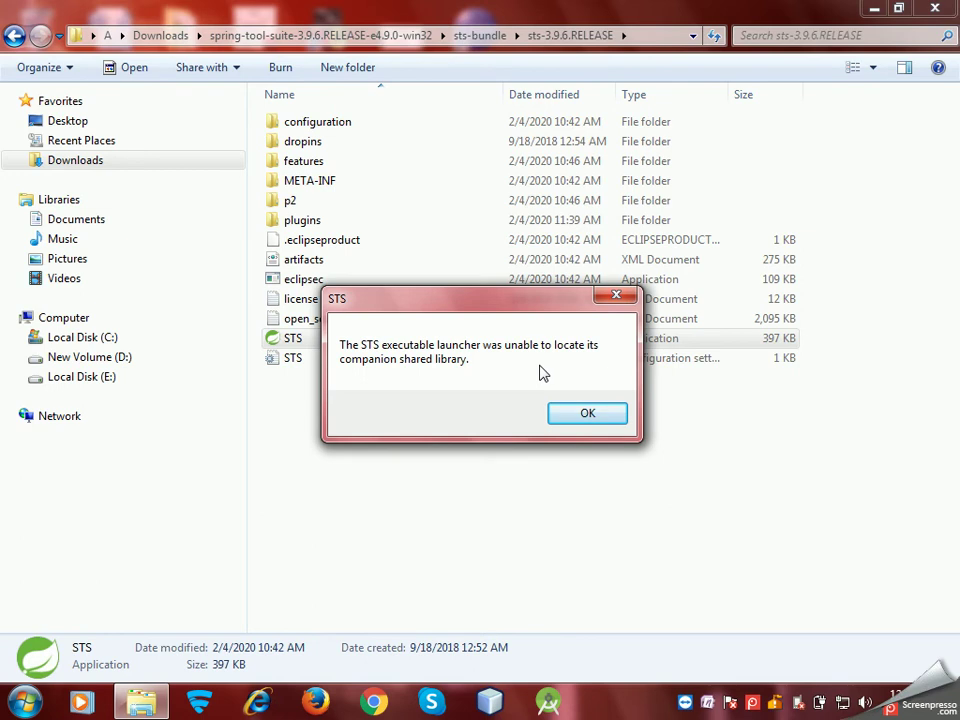
{"action": "left_click", "coordinate": [585, 414]}
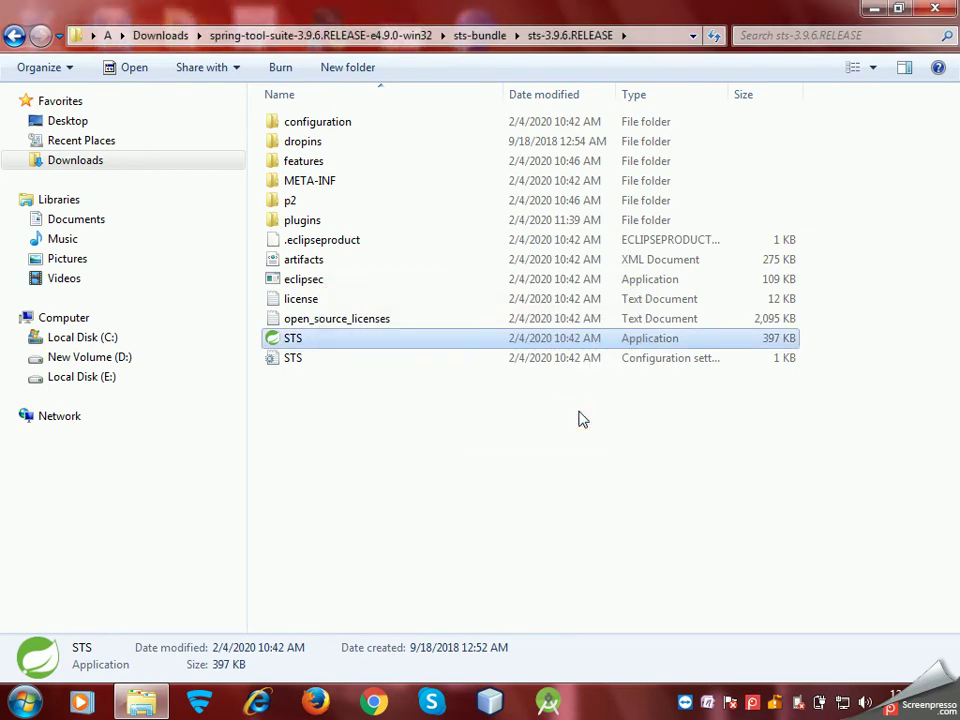
Retry launching the STS 3.9.6 application, accepting the security warning and dismissing the launcher message.
{"action": "key", "text": "F2"}
{"action": "key", "text": "Return"}
{"action": "double_click", "coordinate": [483, 345]}
{"action": "key", "text": "Left"}
{"action": "key", "text": "Return"}
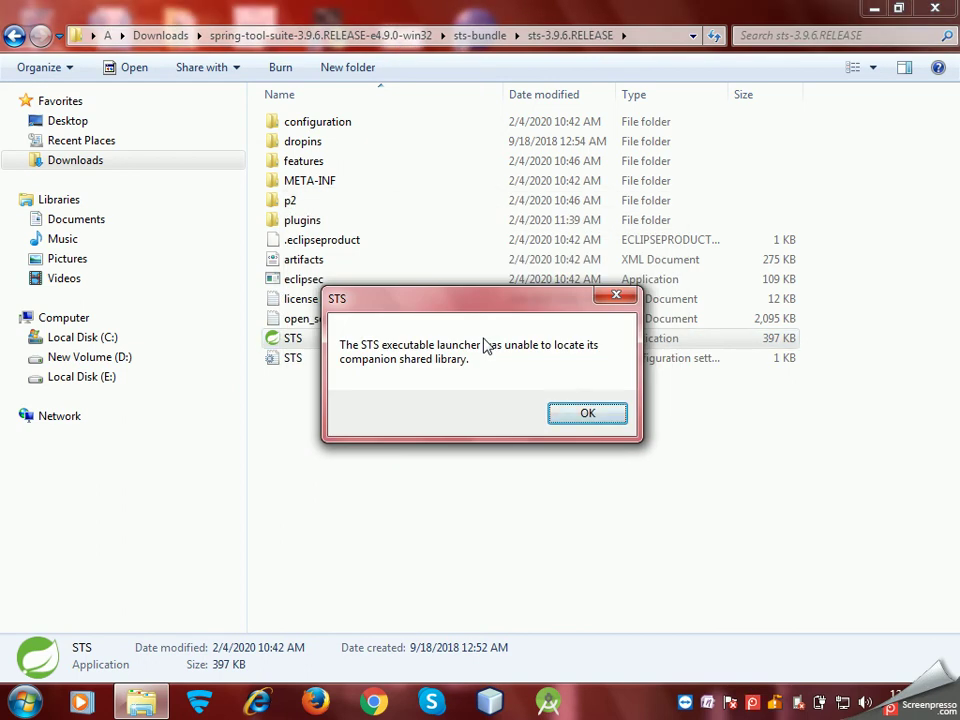
{"action": "left_click", "coordinate": [581, 421]}
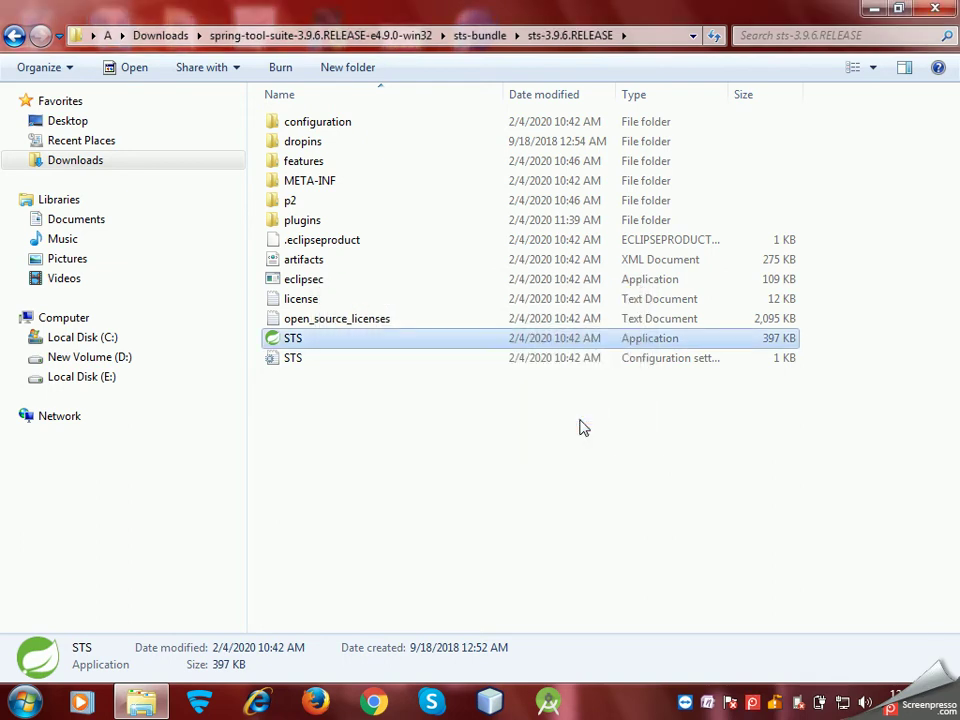
Cancel one launch of the STS application at the security warning, and start it again with permission to run.
{"action": "double_click", "coordinate": [484, 344]}
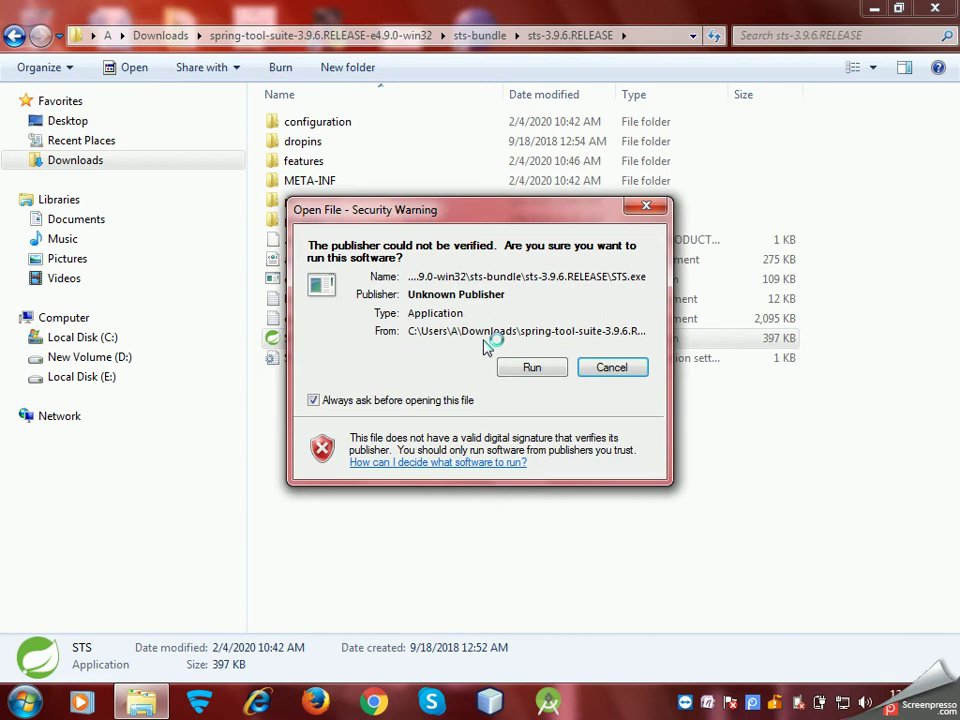
{"action": "left_click", "coordinate": [627, 369]}
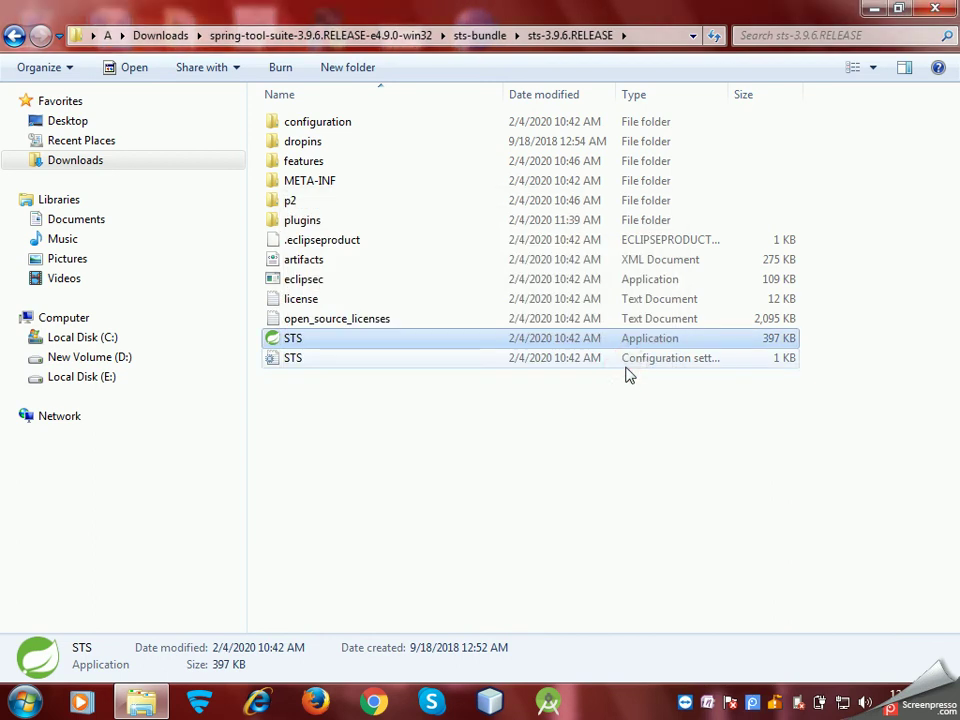
{"action": "double_click", "coordinate": [499, 345]}
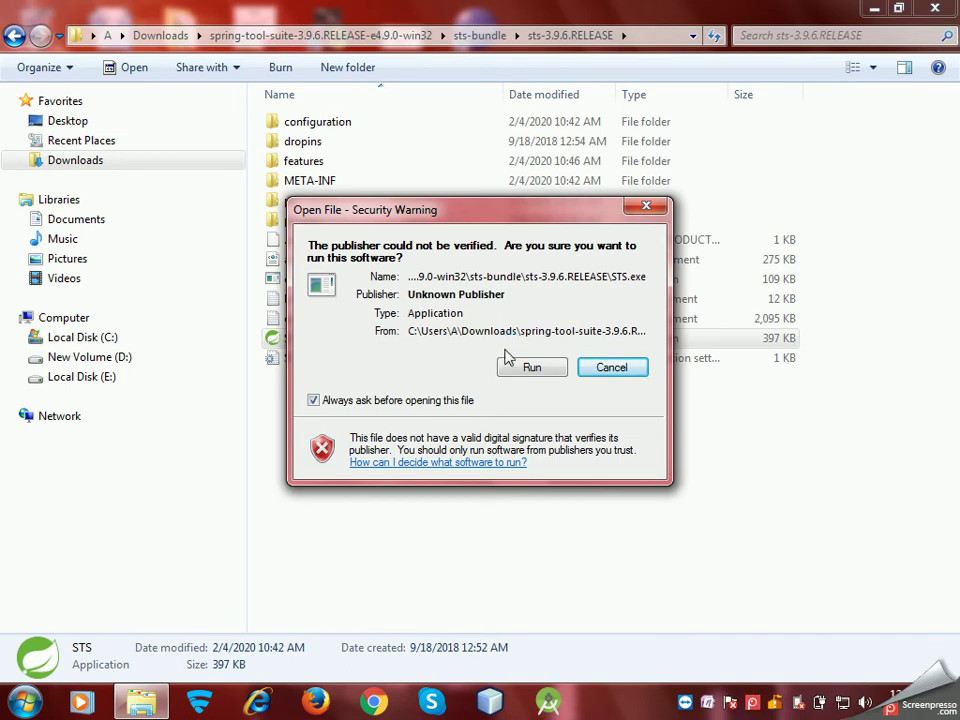
{"action": "left_click", "coordinate": [531, 369]}
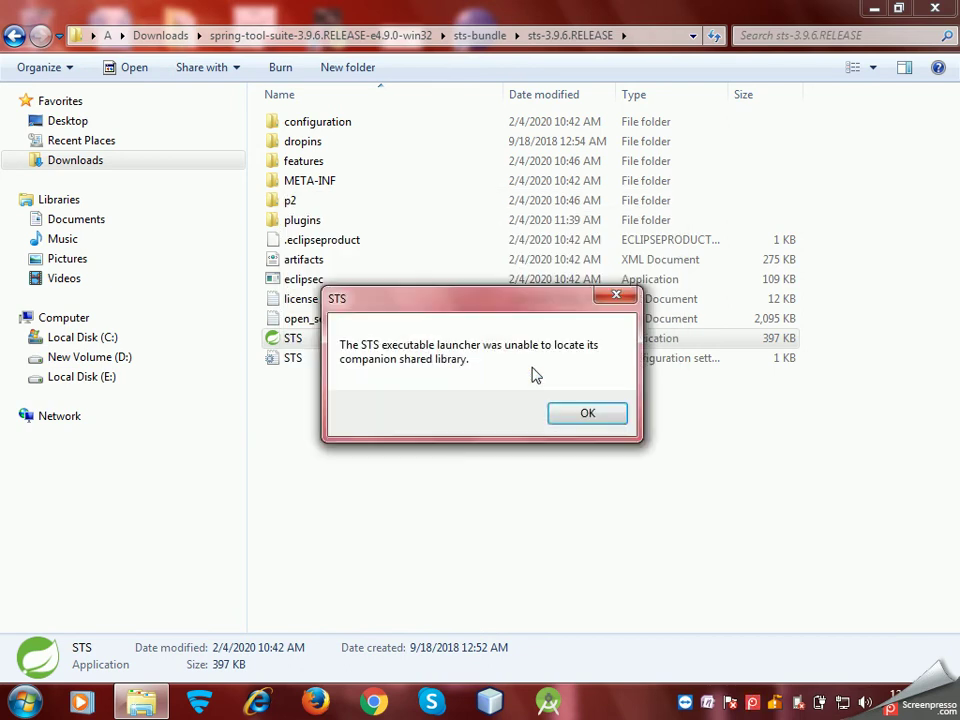
Dismiss the launcher message and try launching the STS application from the 3.9.6 release folder again, allowing it to run.
{"action": "left_click", "coordinate": [587, 414]}
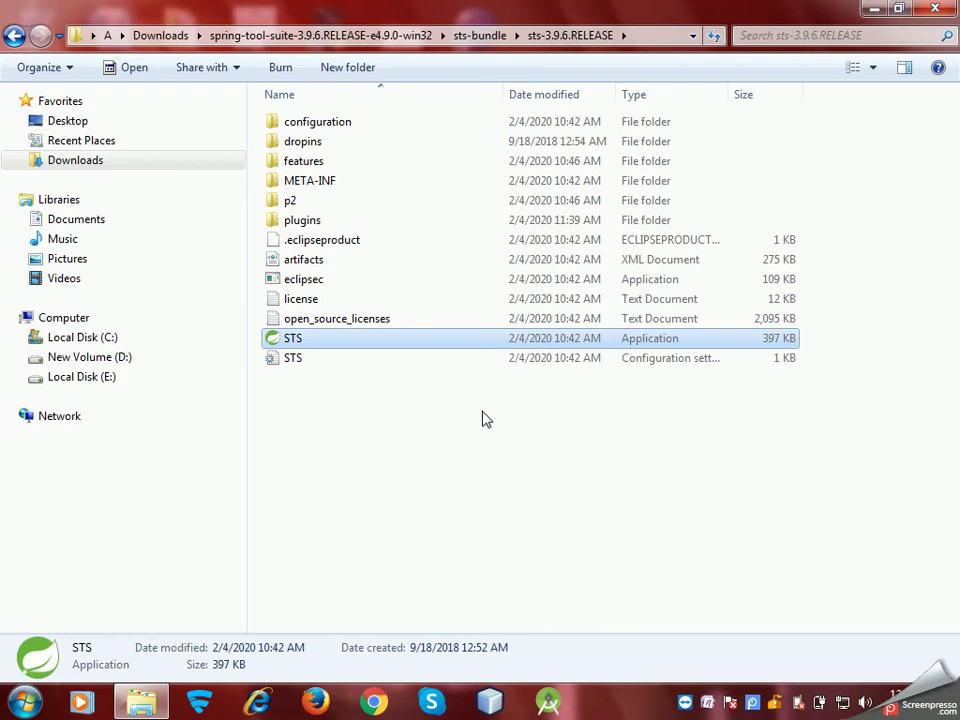
{"action": "double_click", "coordinate": [326, 202]}
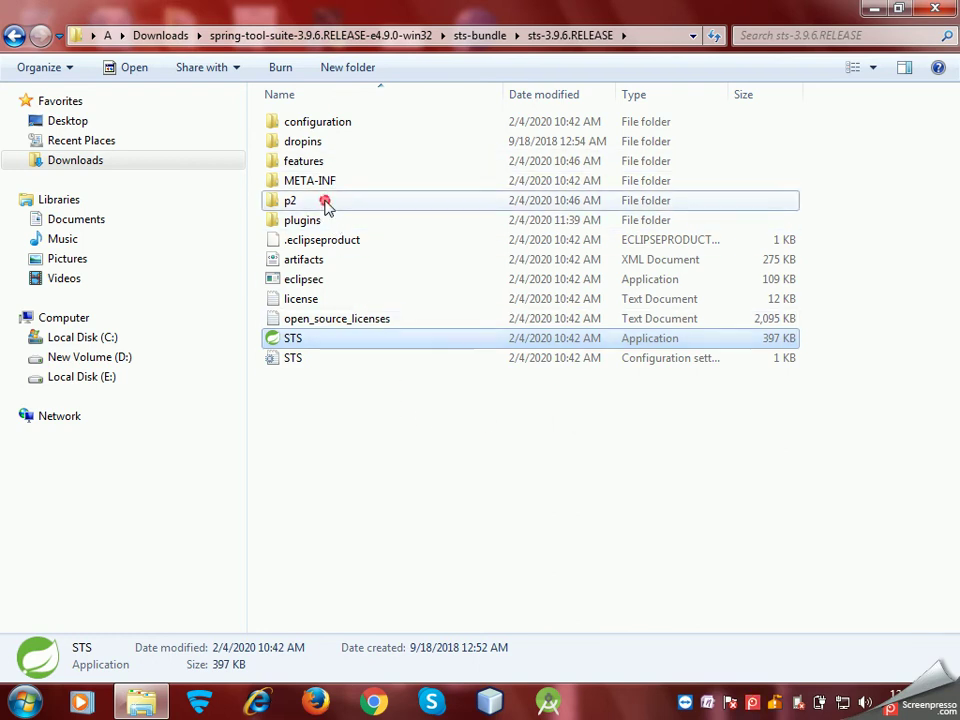
{"action": "left_click", "coordinate": [14, 37]}
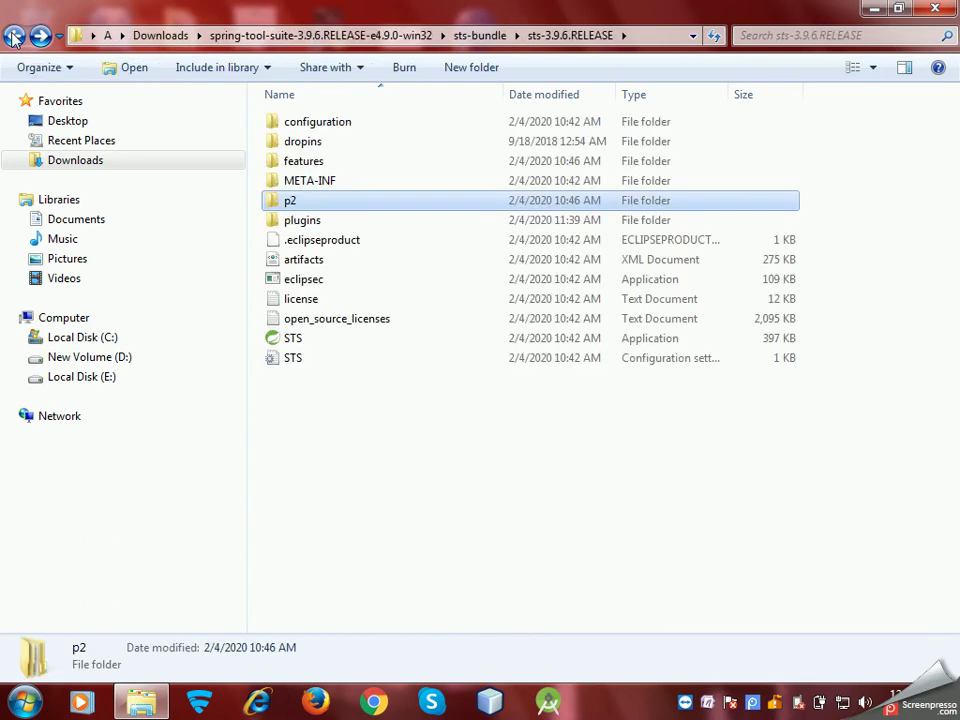
{"action": "double_click", "coordinate": [320, 340]}
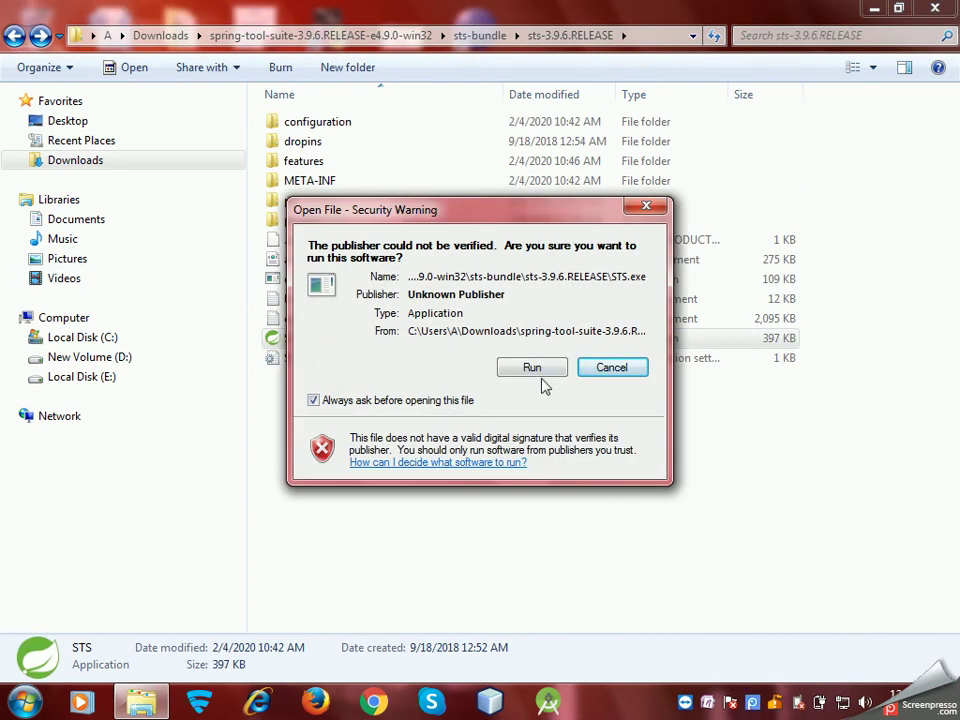
{"action": "left_click", "coordinate": [531, 368]}
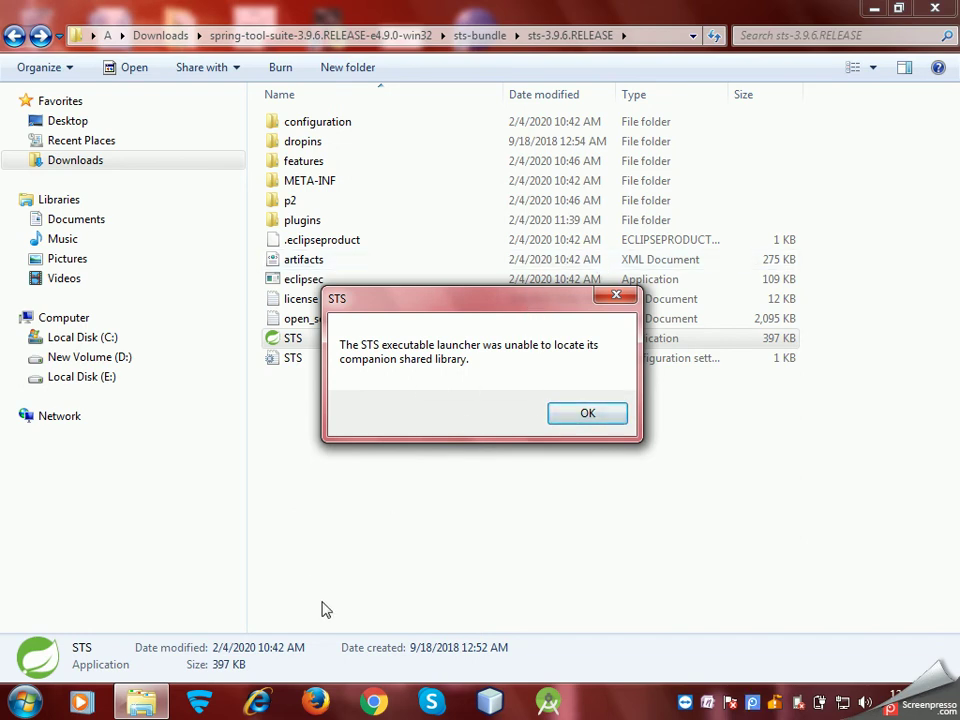
Switch to Chrome and enter the search query "The sts executable launcher was unable to locate", checking the wording against the STS error message.
{"action": "left_click", "coordinate": [370, 705]}
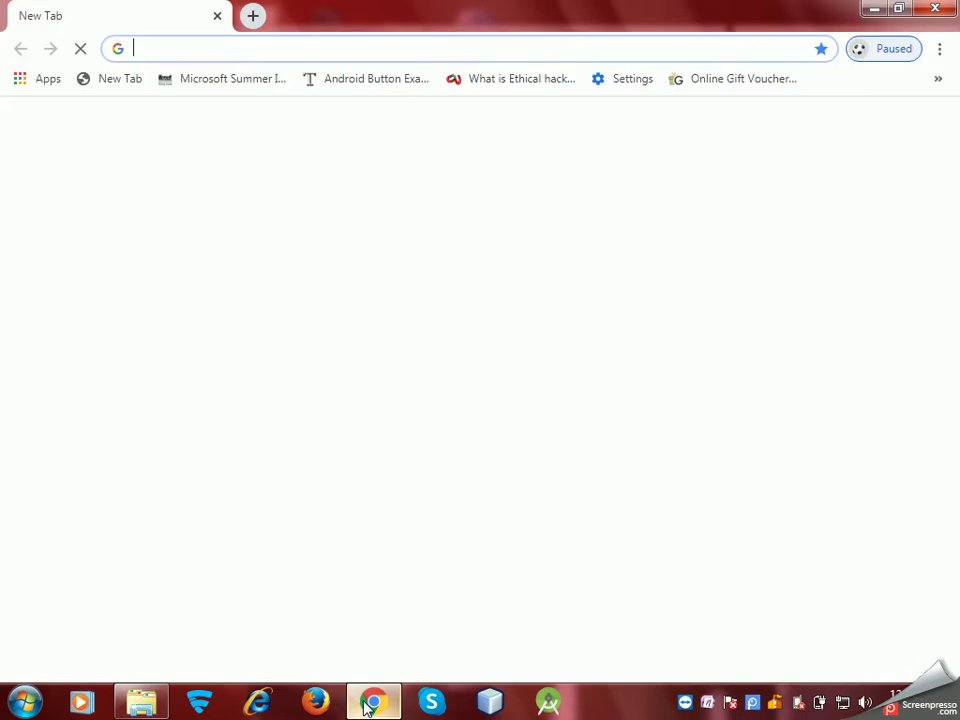
{"action": "type", "text": "The "}
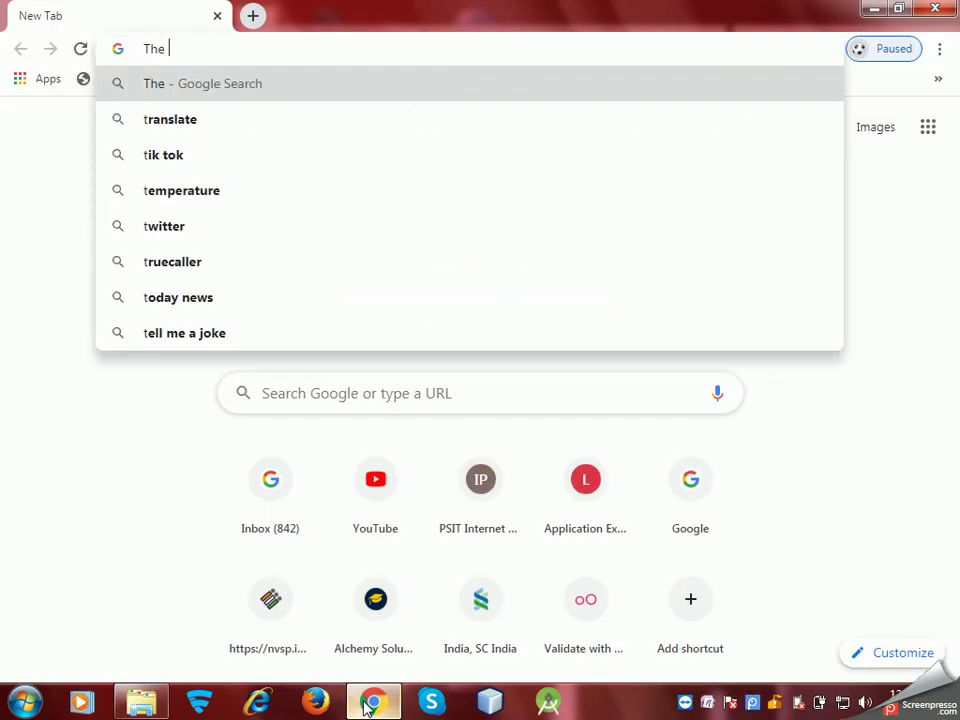
{"action": "type", "text": "sts"}
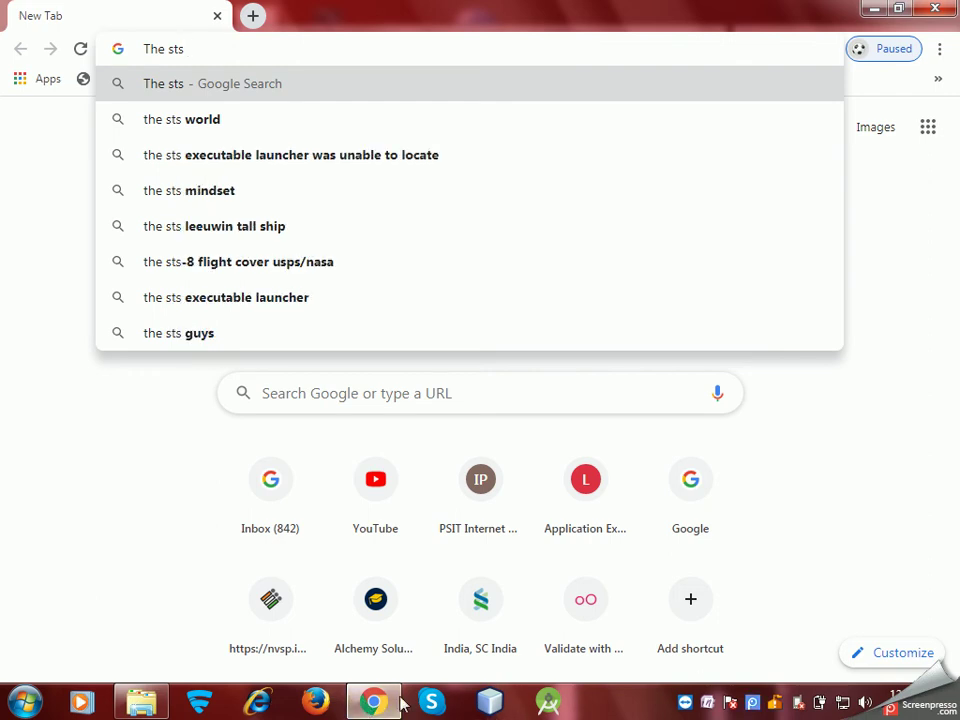
{"action": "mouse_move", "coordinate": [147, 706]}
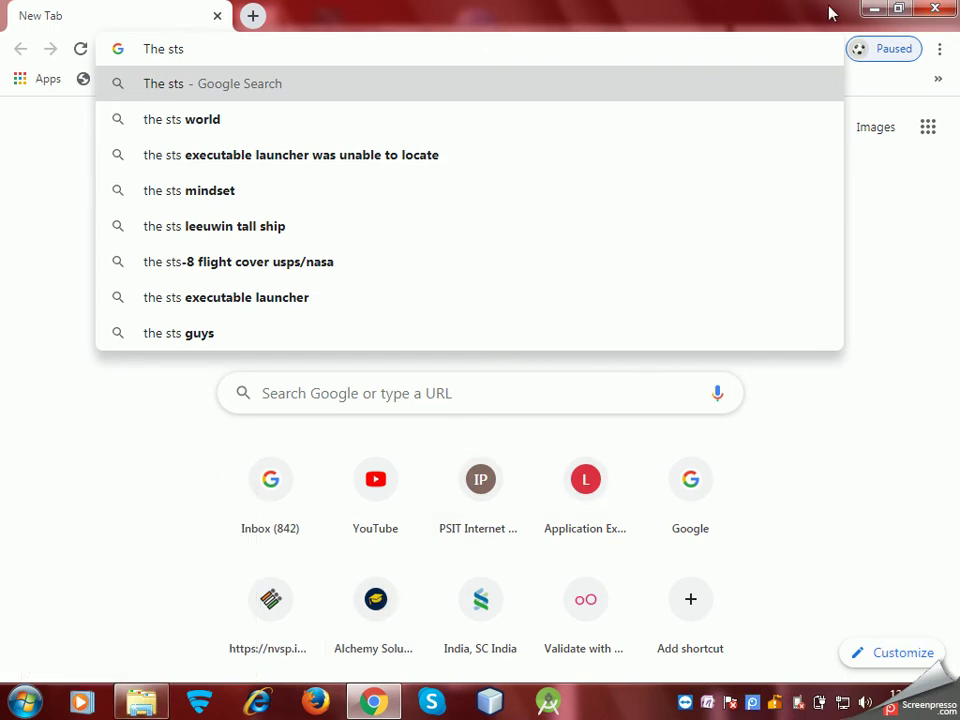
{"action": "left_click", "coordinate": [875, 9]}
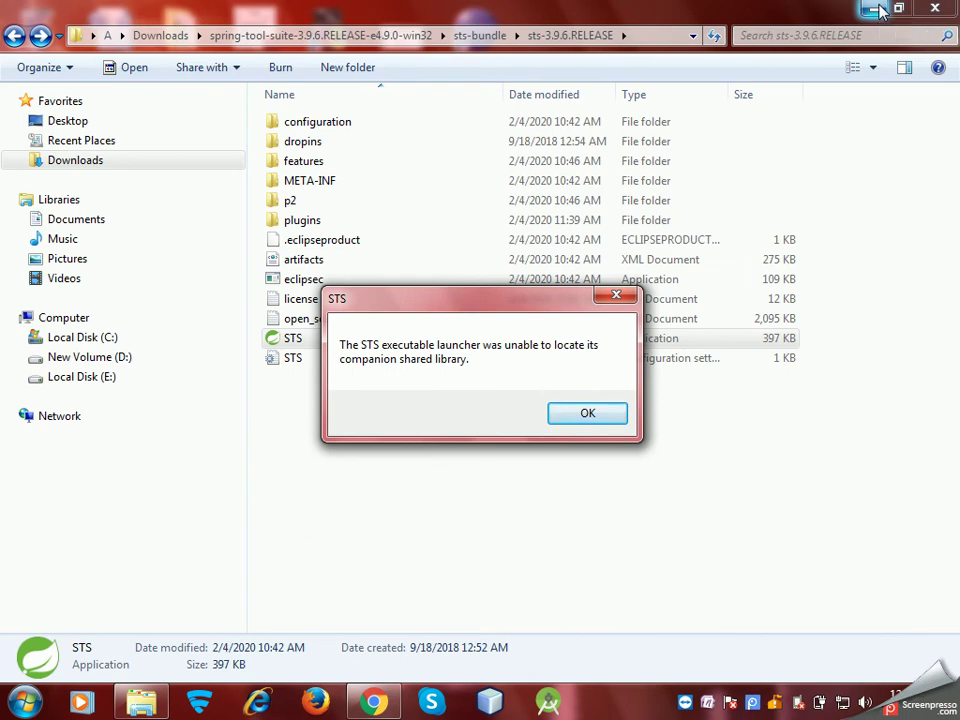
{"action": "mouse_move", "coordinate": [147, 705]}
{"action": "left_click", "coordinate": [376, 705]}
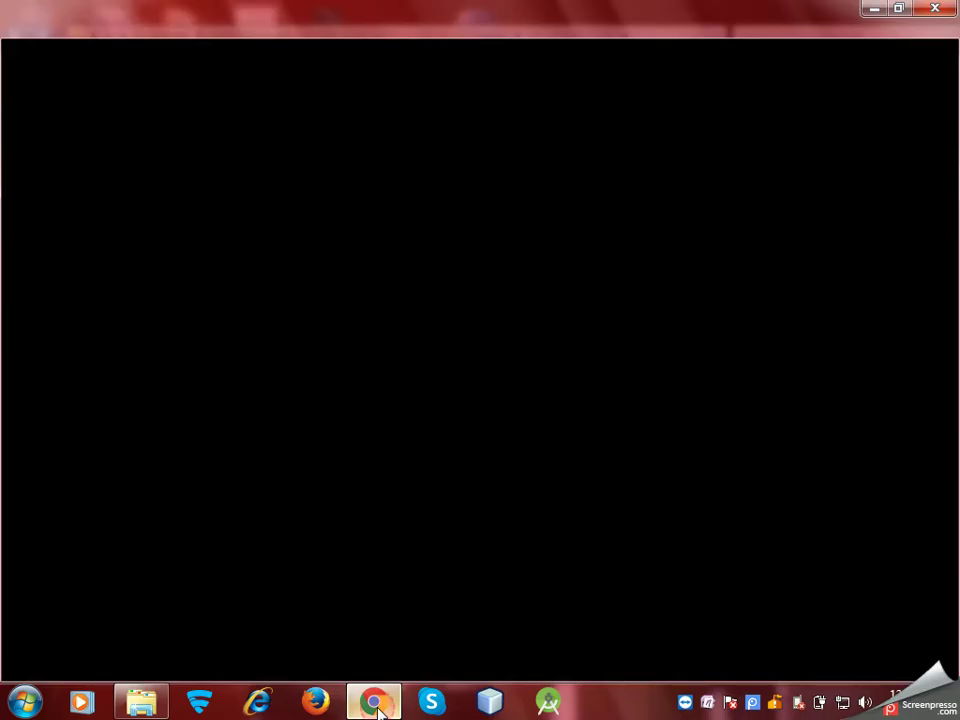
{"action": "type", "text": "exe"}
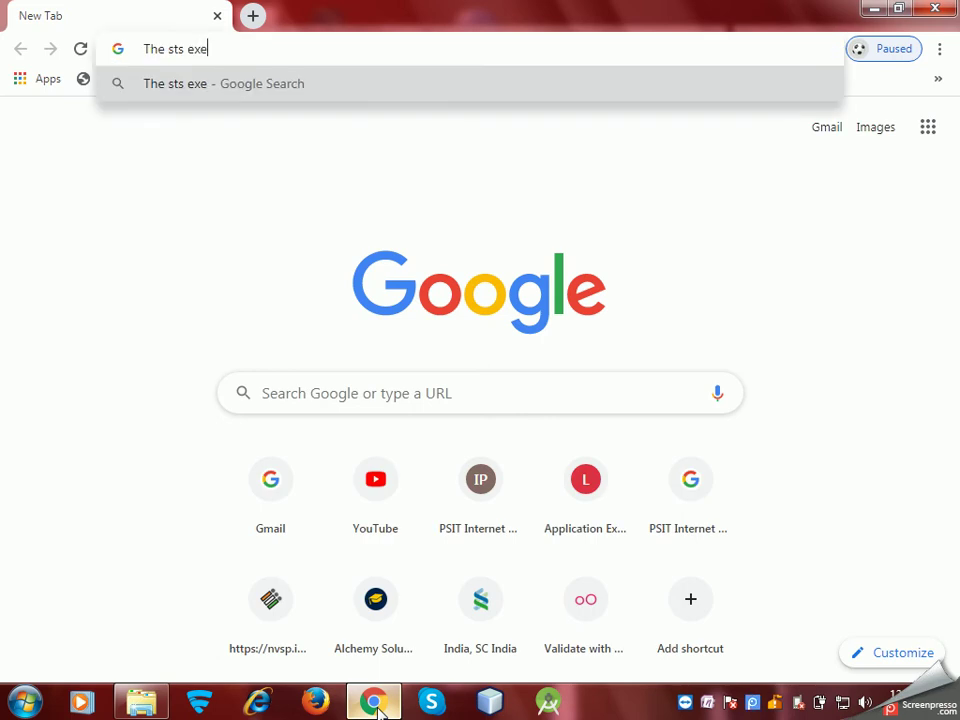
{"action": "type", "text": "cutable"}
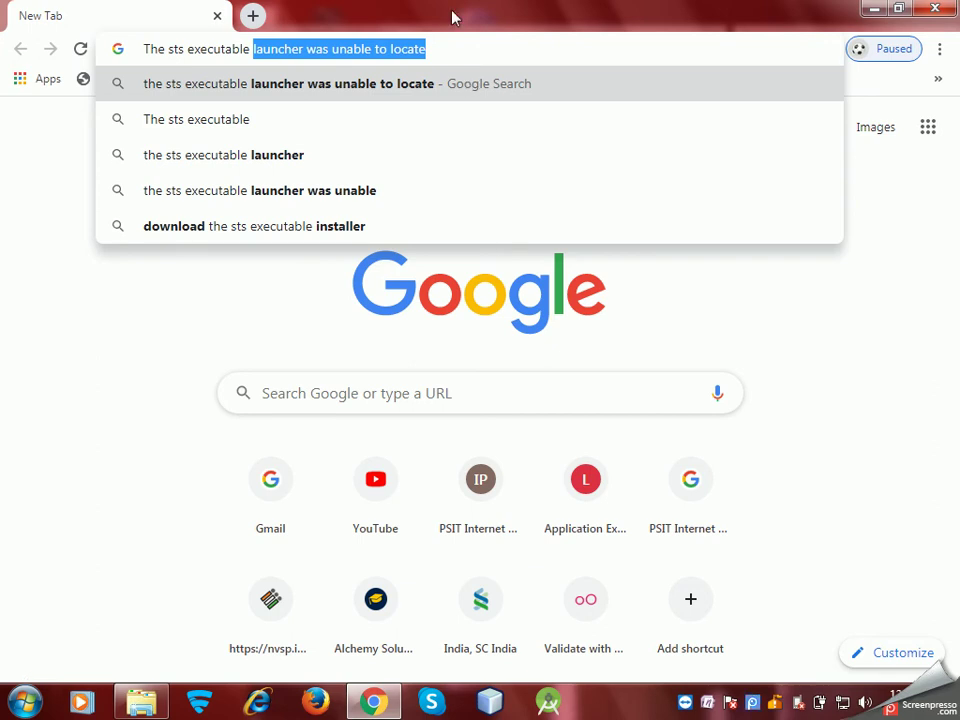
{"action": "left_click", "coordinate": [453, 54]}
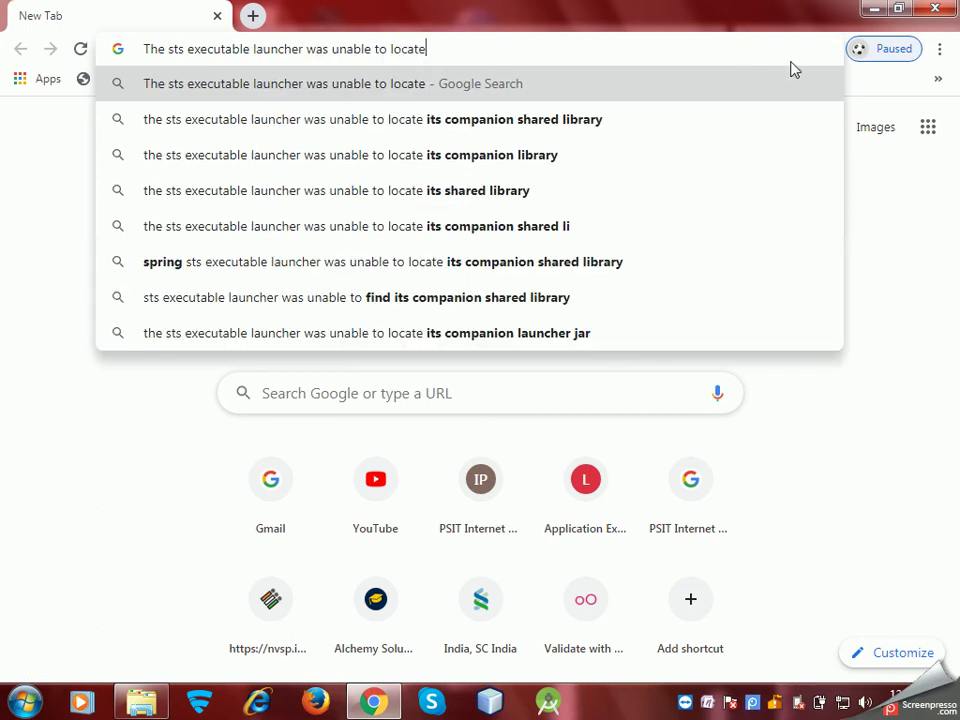
Recheck the error wording and search Google for "the sts executable launcher was unable to locate its companion shared library".
{"action": "left_click", "coordinate": [874, 14]}
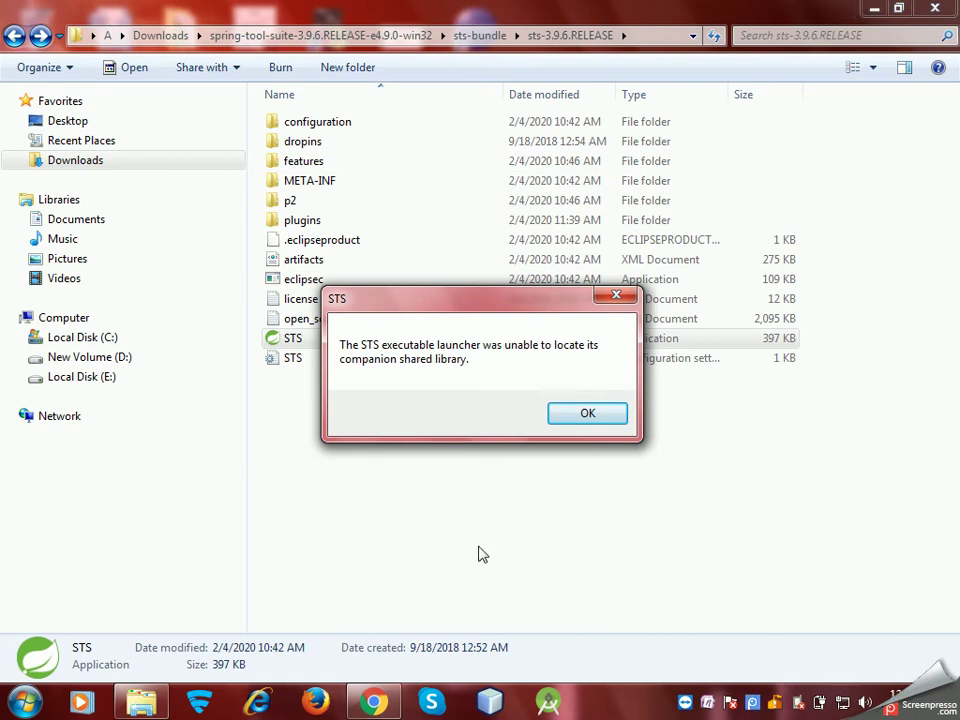
{"action": "left_click", "coordinate": [385, 707]}
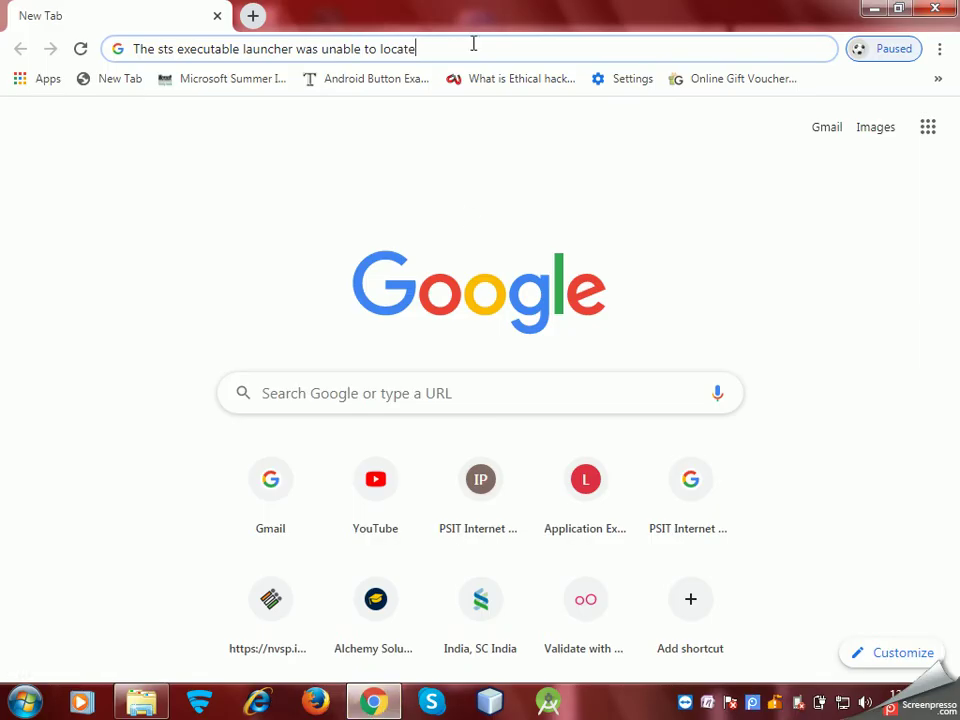
{"action": "left_click", "coordinate": [473, 45]}
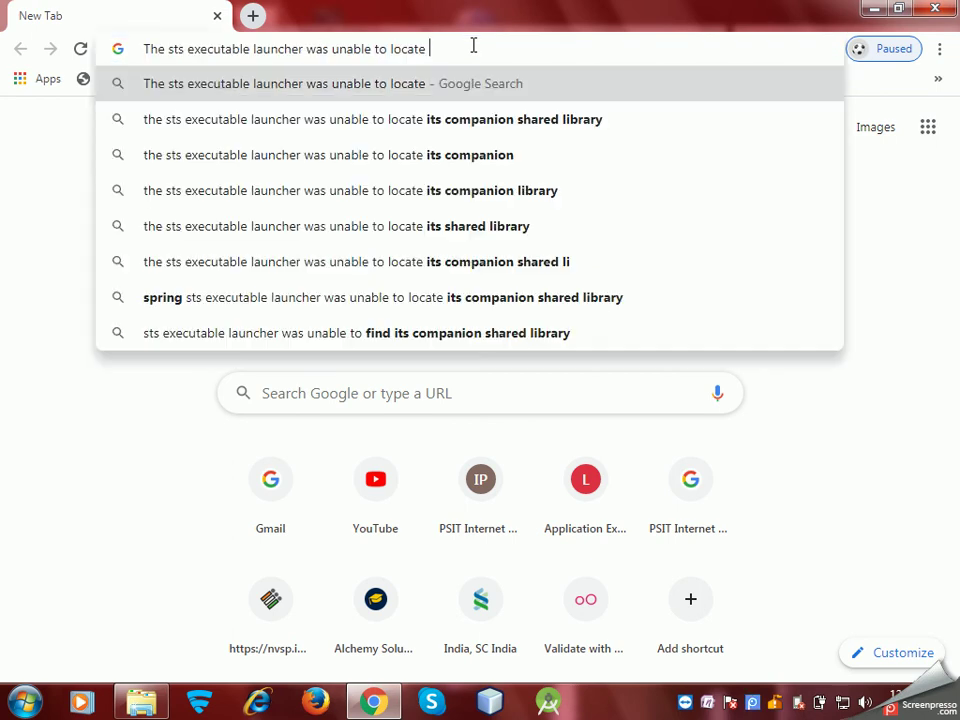
{"action": "key", "text": "Down"}
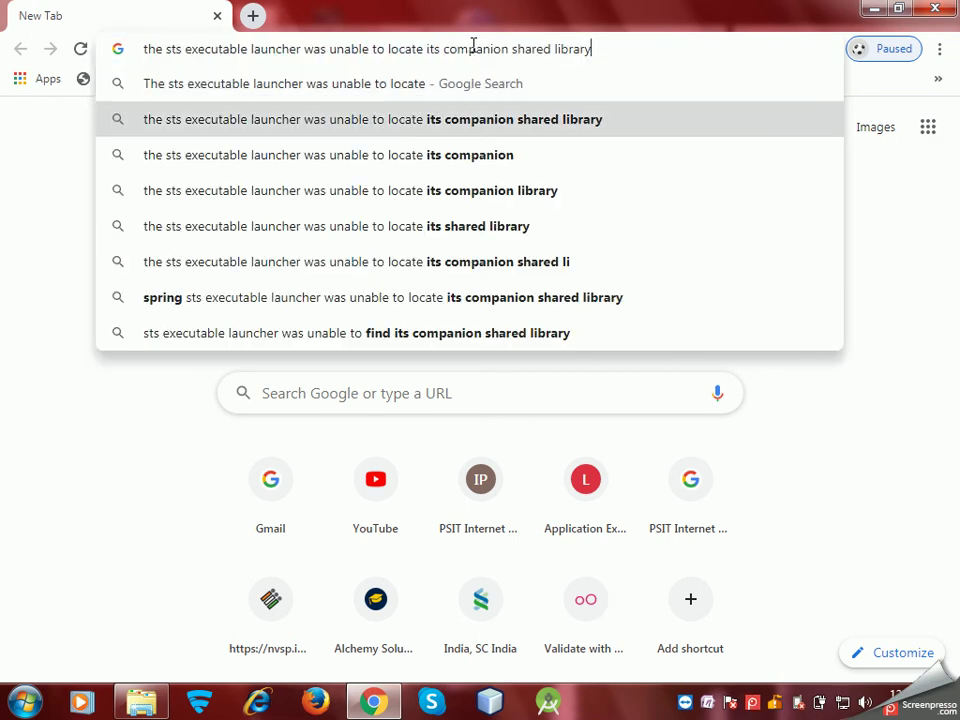
{"action": "key", "text": "Return"}
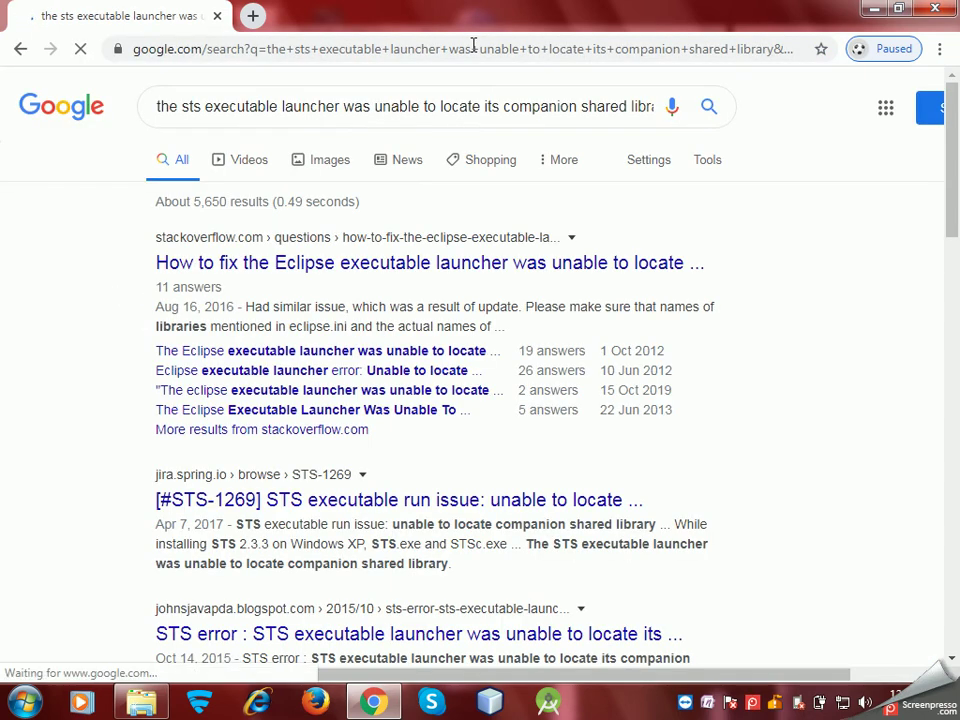
Open the Stack Overflow result "How to fix the Eclipse executable launcher was unable to locate" in a new tab and switch to it.
{"action": "right_click", "coordinate": [322, 268]}
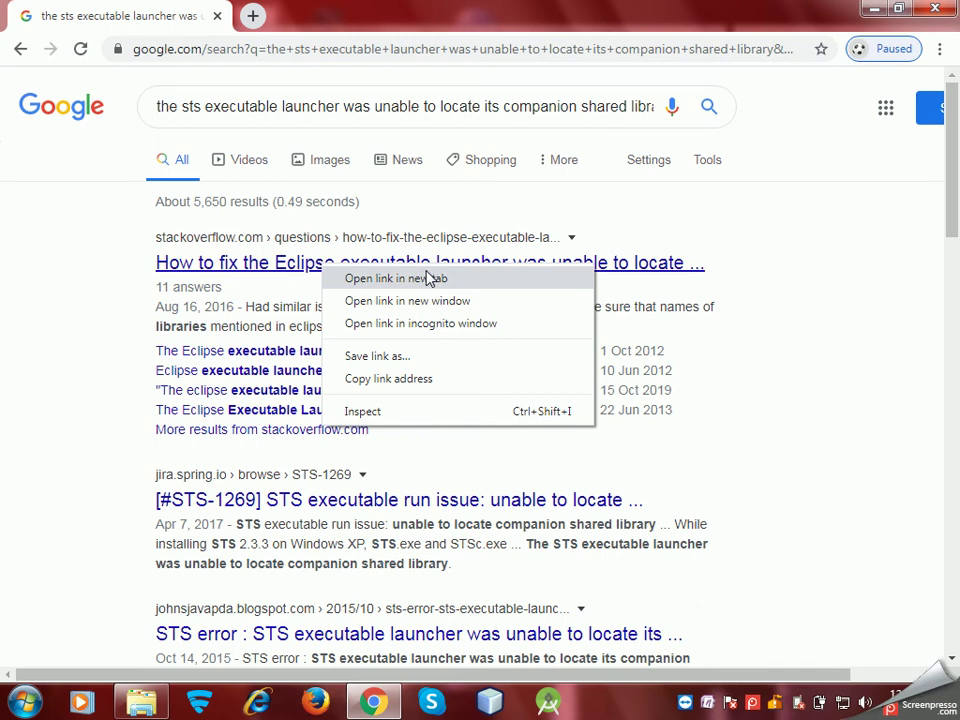
{"action": "left_click", "coordinate": [418, 285]}
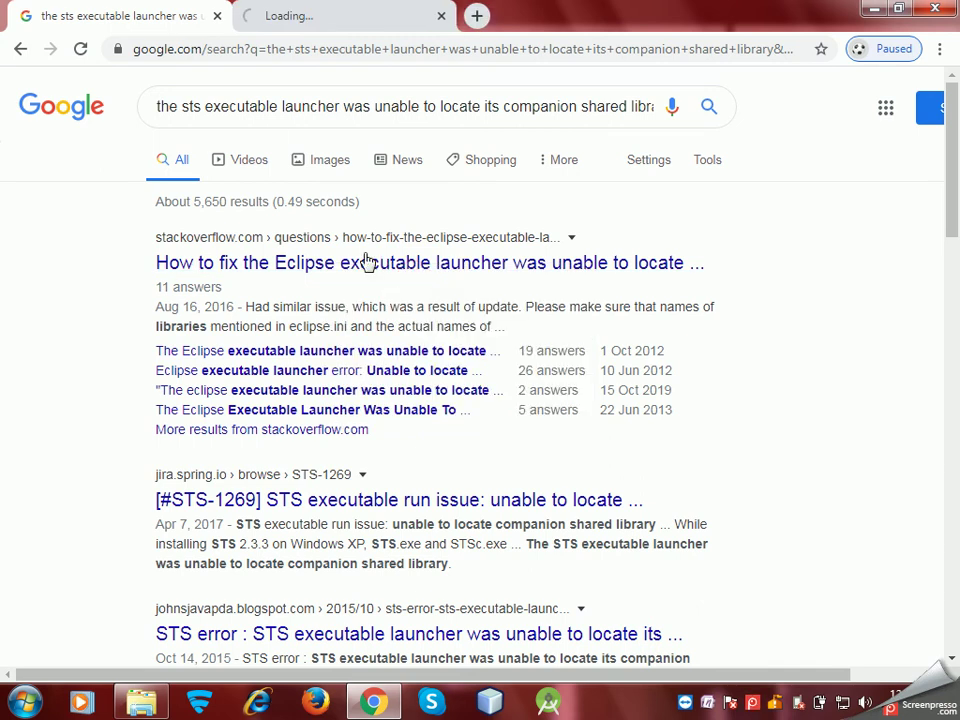
{"action": "left_click", "coordinate": [322, 28]}
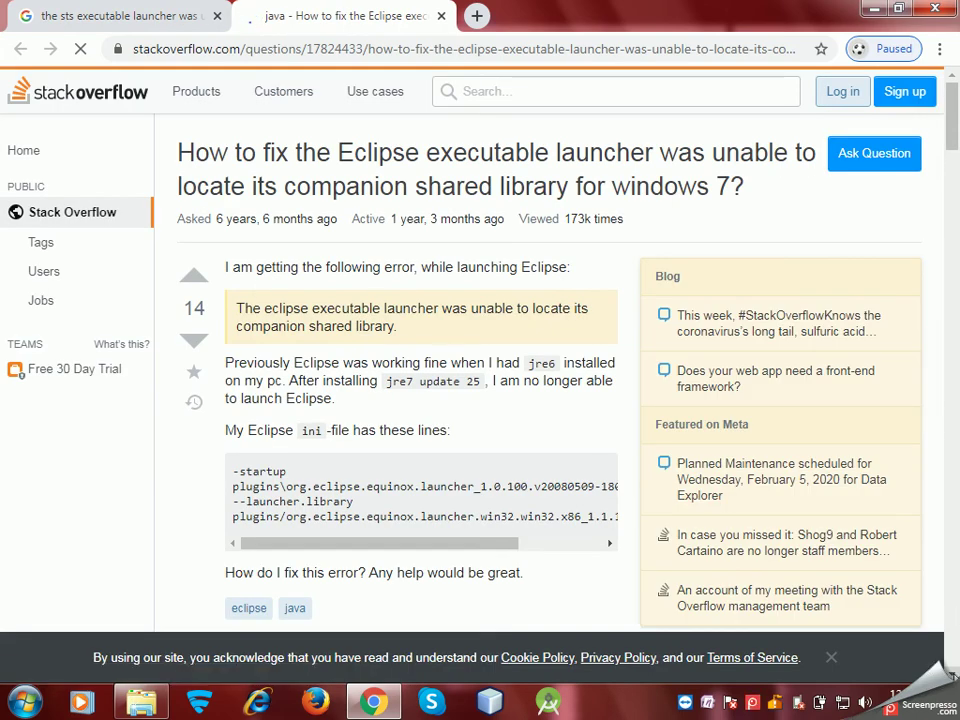
Read the top-voted answer with its full -startup and --launcher.library lines, and open its linked codewithgeeks post in a new tab.
{"action": "scroll", "coordinate": [480, 380], "scroll_direction": "down", "scroll_amount": 3}
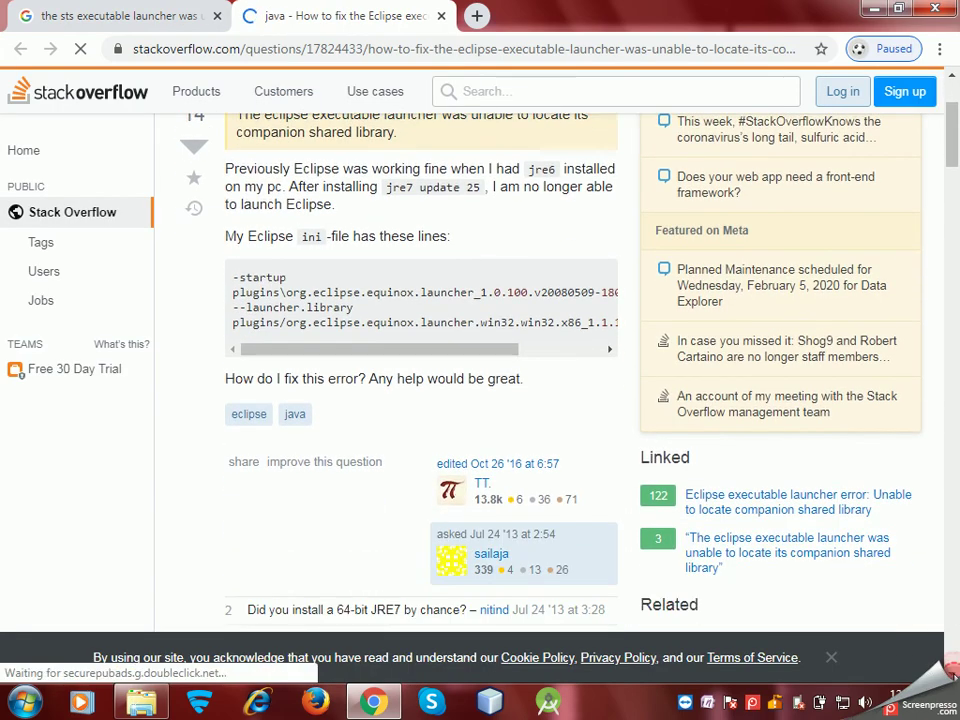
{"action": "scroll", "coordinate": [480, 380], "scroll_direction": "down", "scroll_amount": 3}
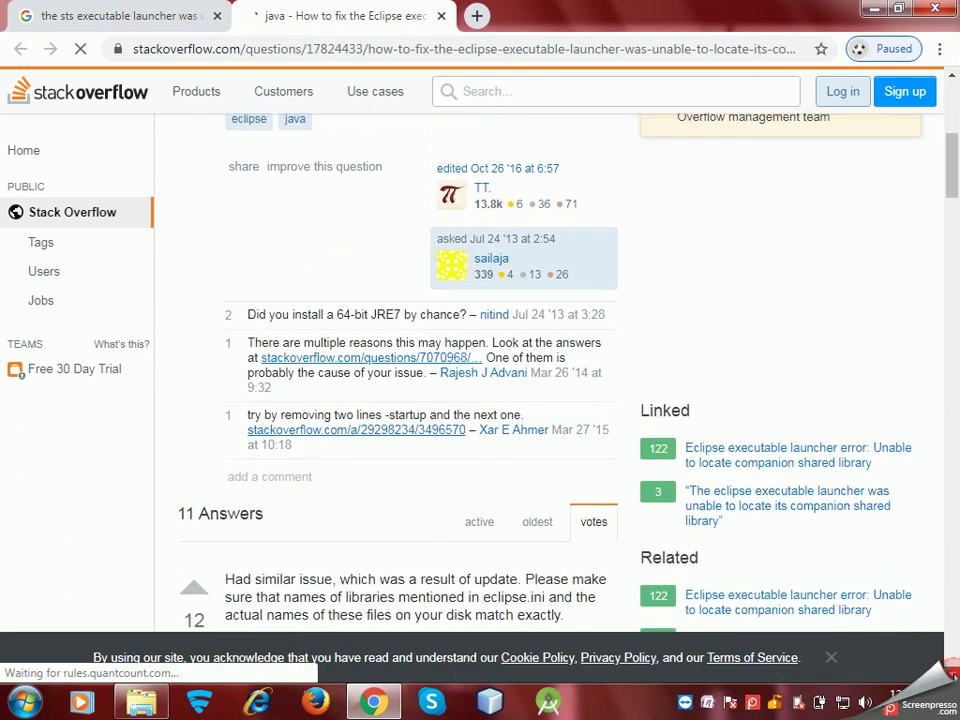
{"action": "scroll", "coordinate": [480, 380], "scroll_direction": "down", "scroll_amount": 3}
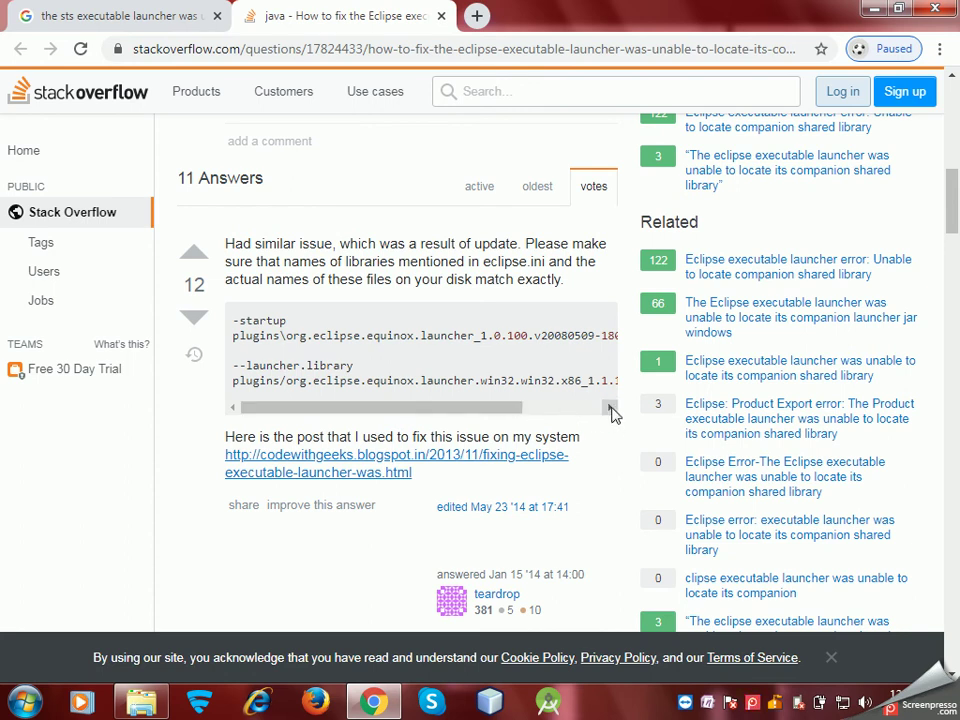
{"action": "left_click", "coordinate": [611, 408]}
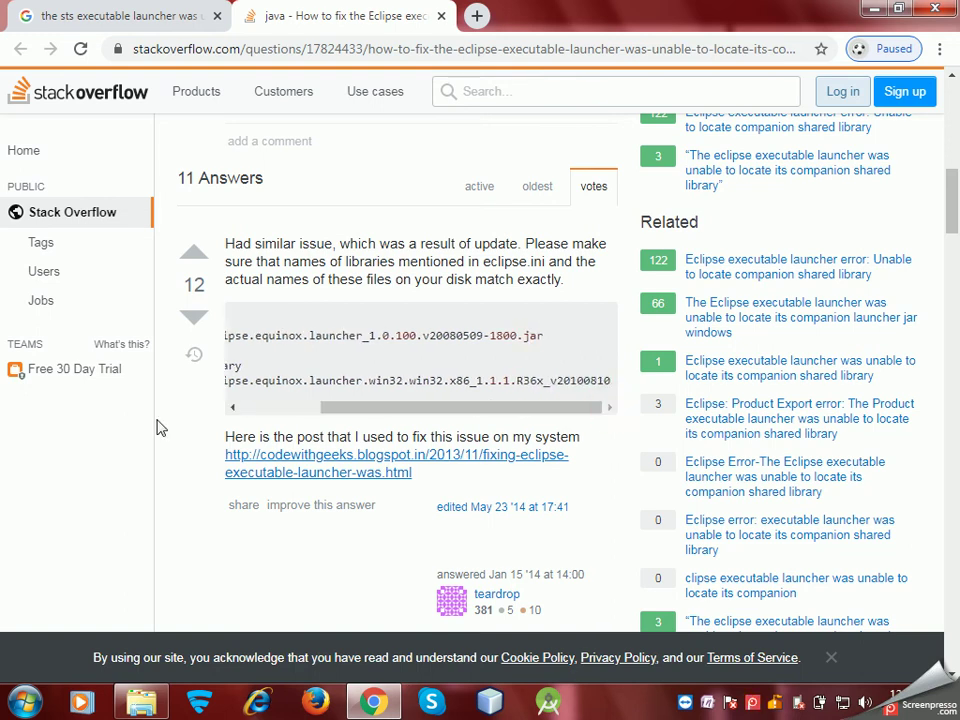
{"action": "left_click", "coordinate": [253, 407]}
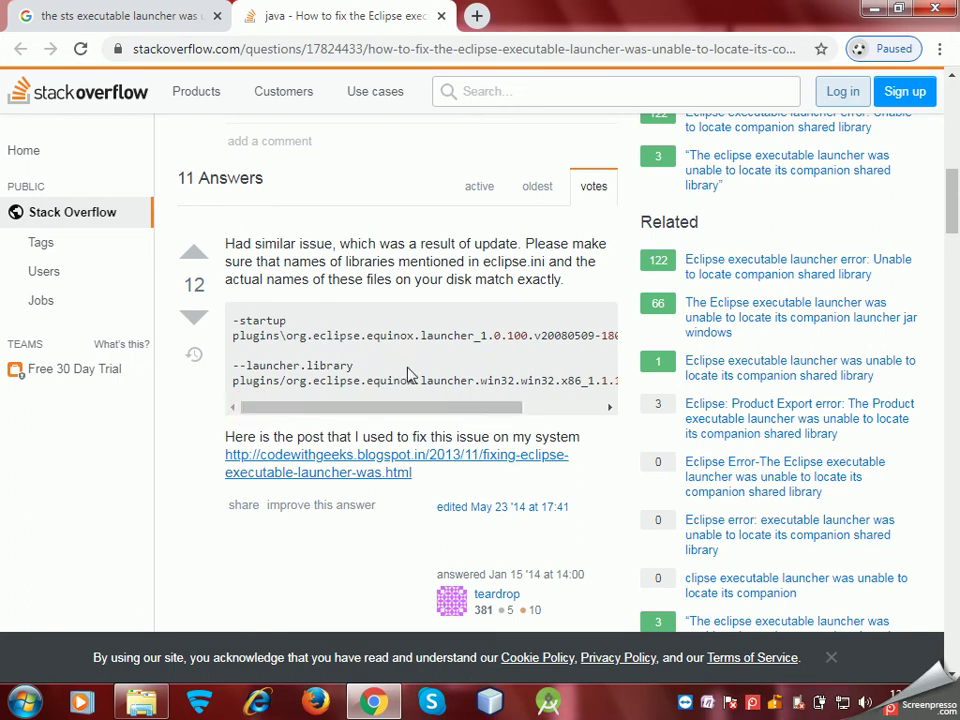
{"action": "left_click", "coordinate": [593, 408]}
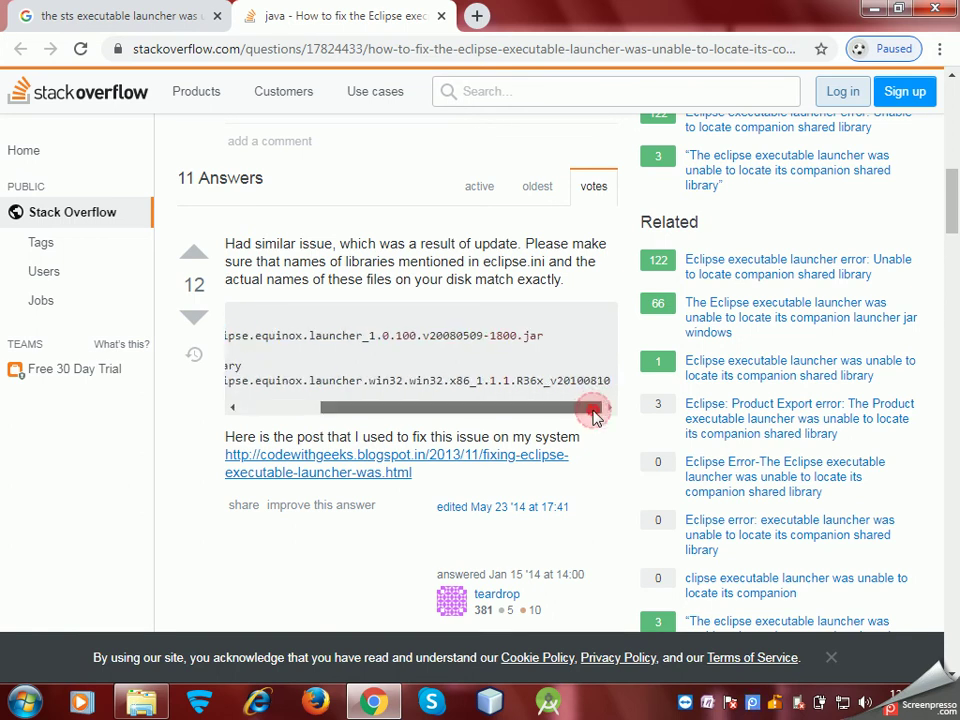
{"action": "right_click", "coordinate": [340, 461]}
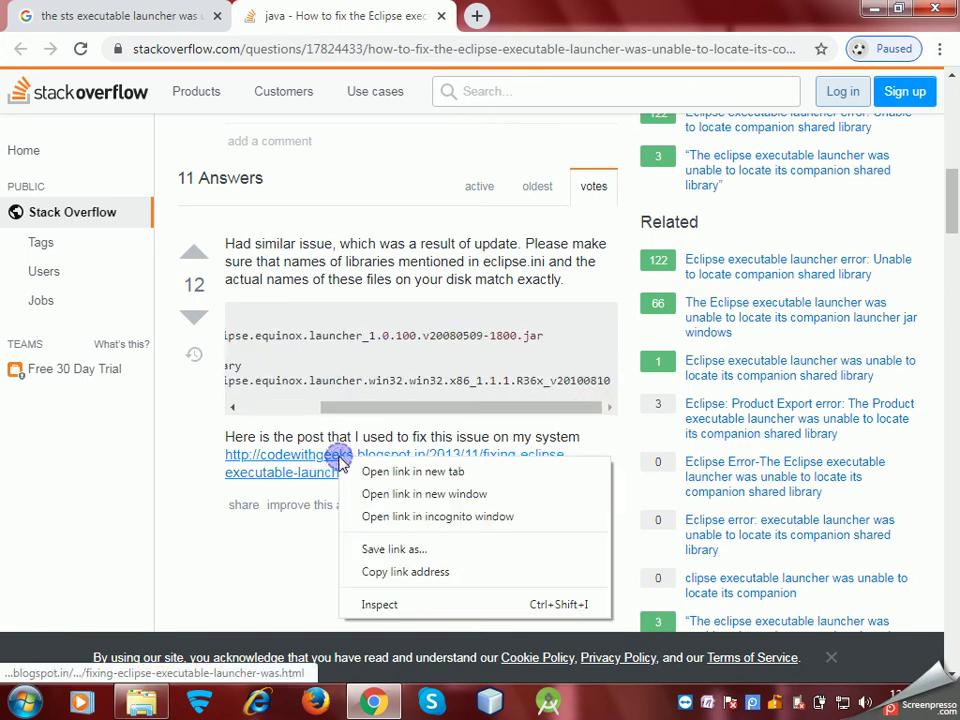
{"action": "left_click", "coordinate": [390, 472]}
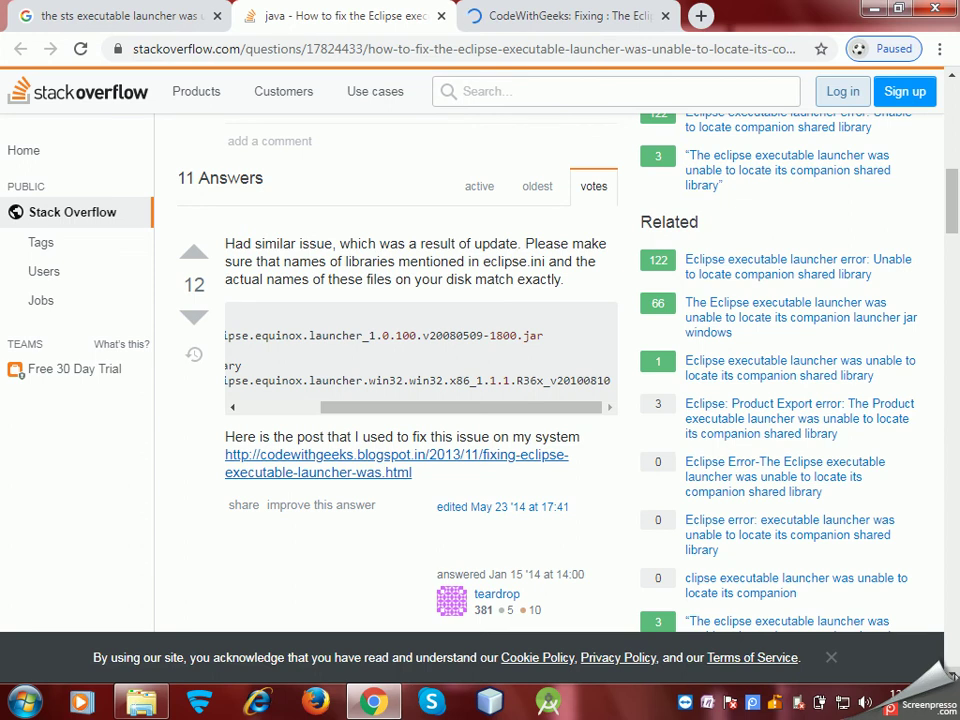
Read through the remaining Stack Overflow answers for possible fixes involving the plugins folder and the eclipse.ini launcher paths.
{"action": "scroll", "coordinate": [948, 668], "scroll_direction": "down", "scroll_amount": 3}
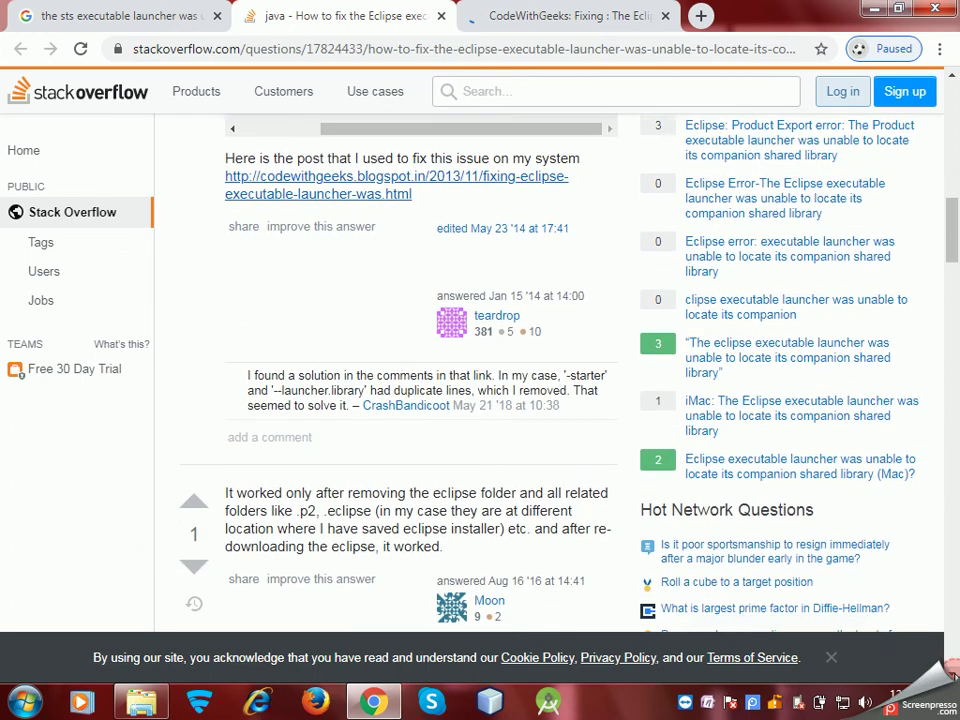
{"action": "scroll", "coordinate": [950, 668], "scroll_direction": "down", "scroll_amount": 3}
{"action": "scroll", "coordinate": [950, 668], "scroll_direction": "down", "scroll_amount": 3}
{"action": "scroll", "coordinate": [950, 668], "scroll_direction": "down", "scroll_amount": 3}
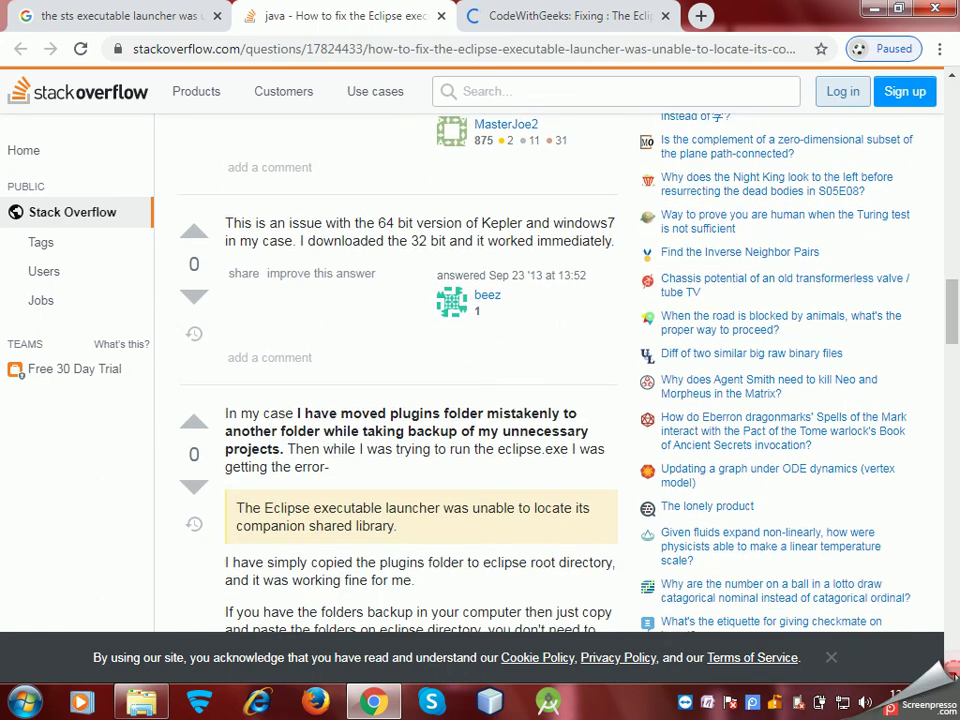
{"action": "scroll", "coordinate": [950, 668], "scroll_direction": "down", "scroll_amount": 3}
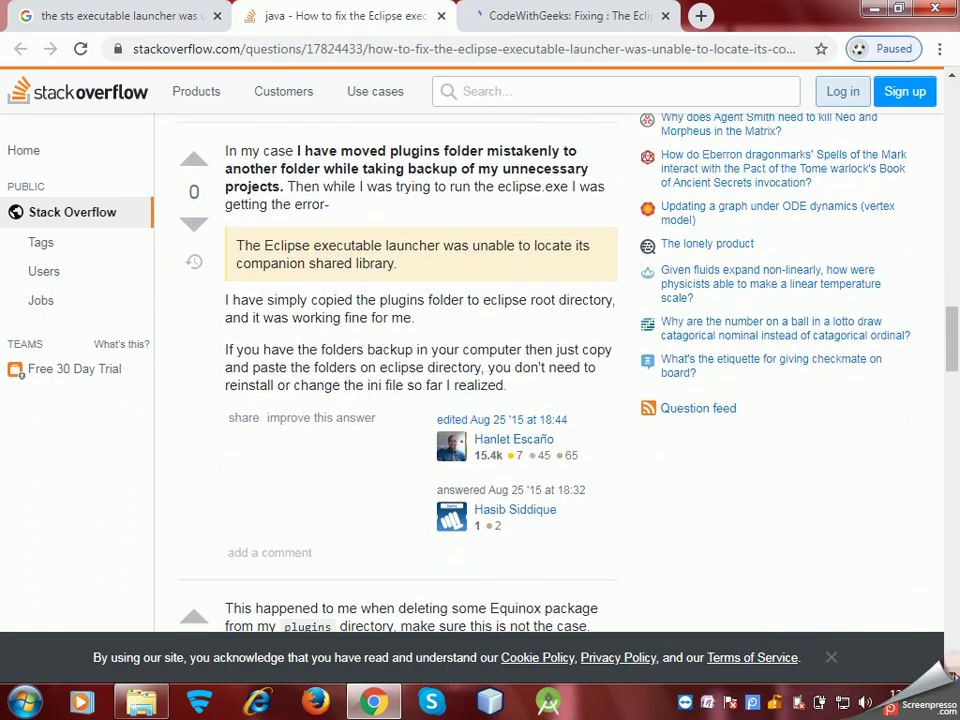
{"action": "scroll", "coordinate": [950, 668], "scroll_direction": "down", "scroll_amount": 3}
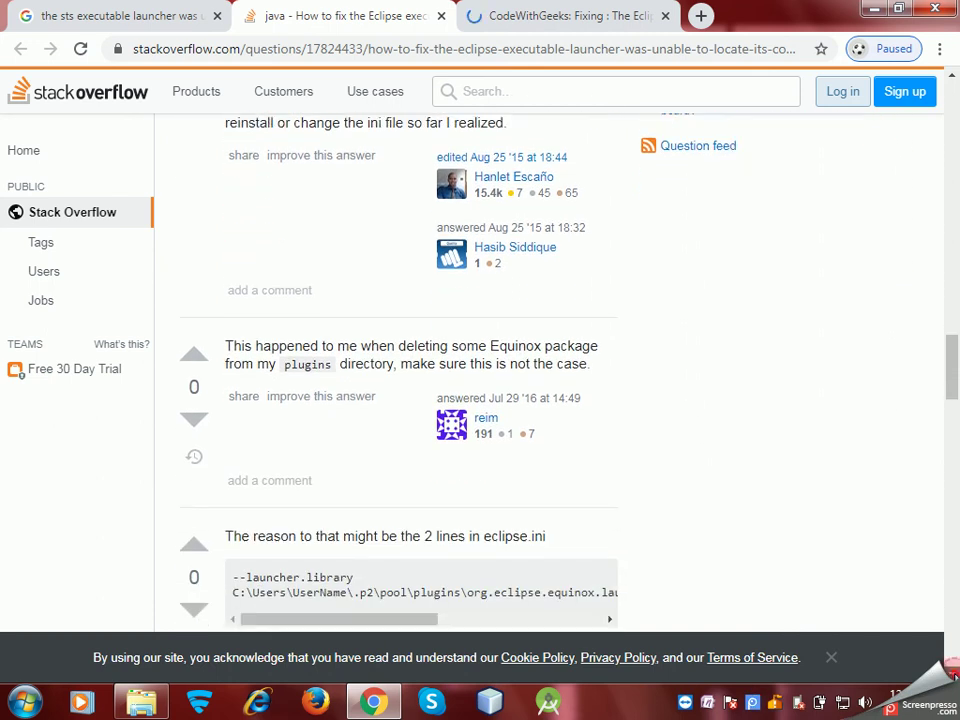
{"action": "scroll", "coordinate": [950, 668], "scroll_direction": "down", "scroll_amount": 3}
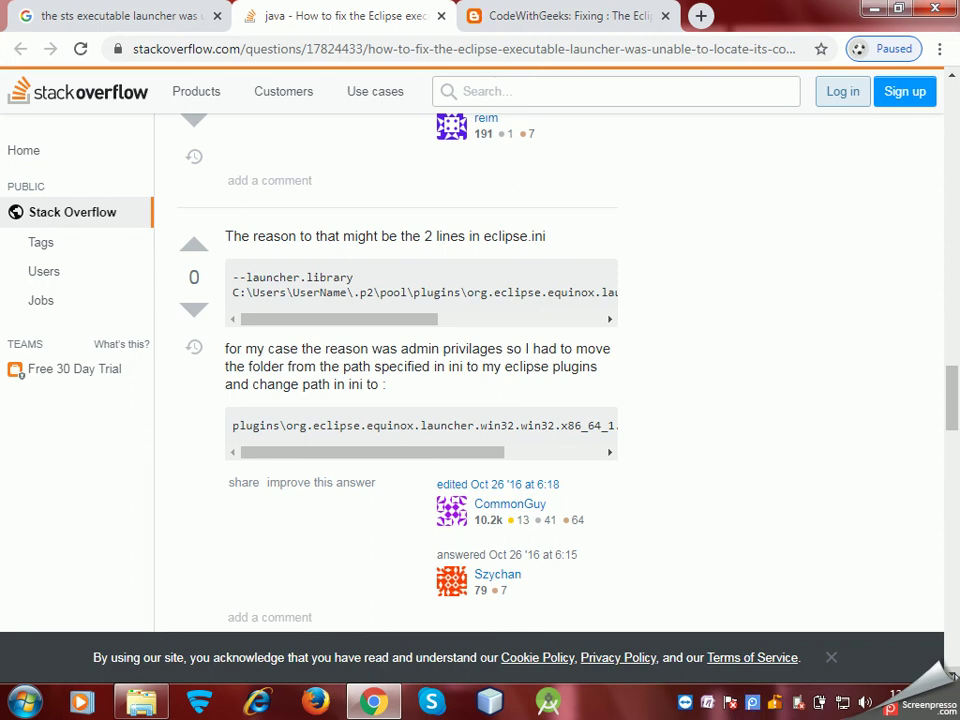
Read the remaining lower-voted answers on the Stack Overflow page about copying plugin jars, restoring the .p2 folder and the eclipse.ini launcher.library path.
{"action": "scroll", "coordinate": [548, 380], "scroll_direction": "down", "scroll_amount": 3}
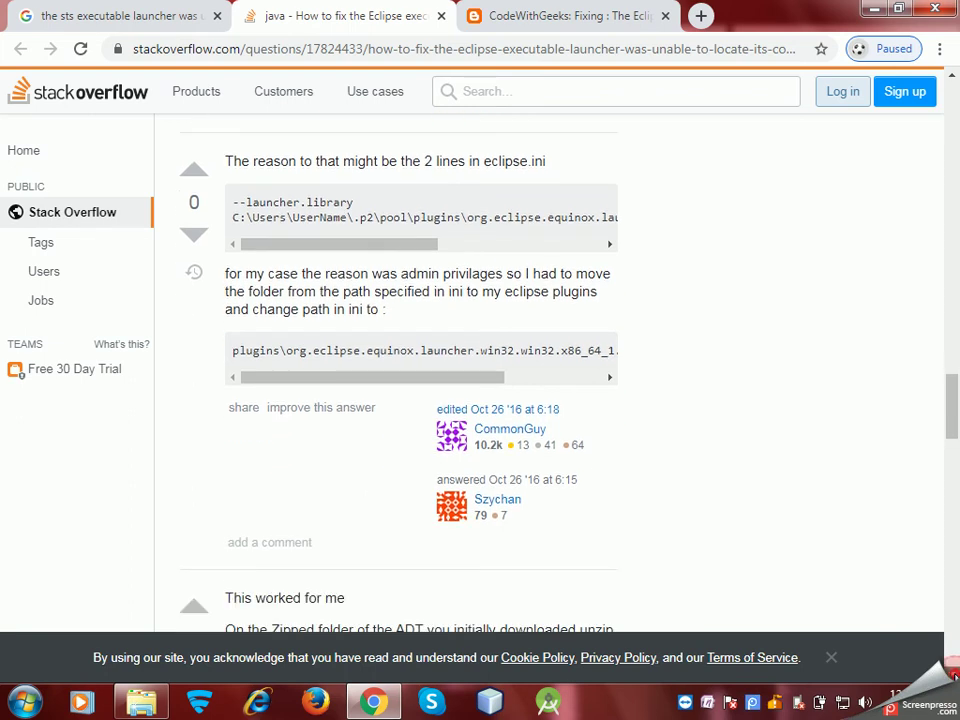
{"action": "scroll", "coordinate": [400, 380], "scroll_direction": "down", "scroll_amount": 3}
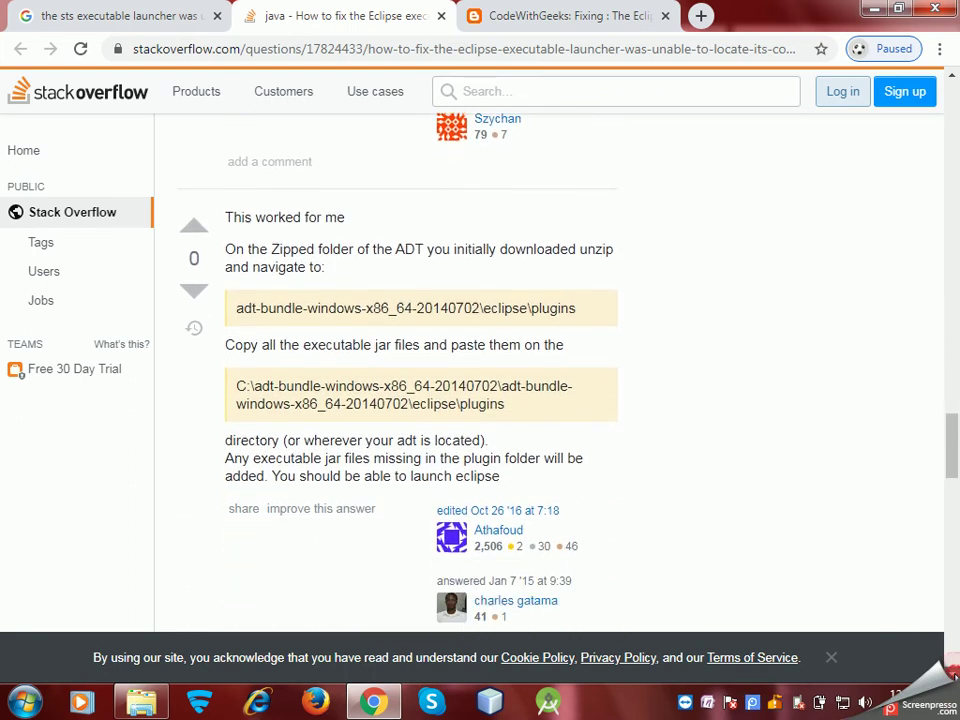
{"action": "scroll", "coordinate": [953, 641], "scroll_direction": "down", "scroll_amount": 10}
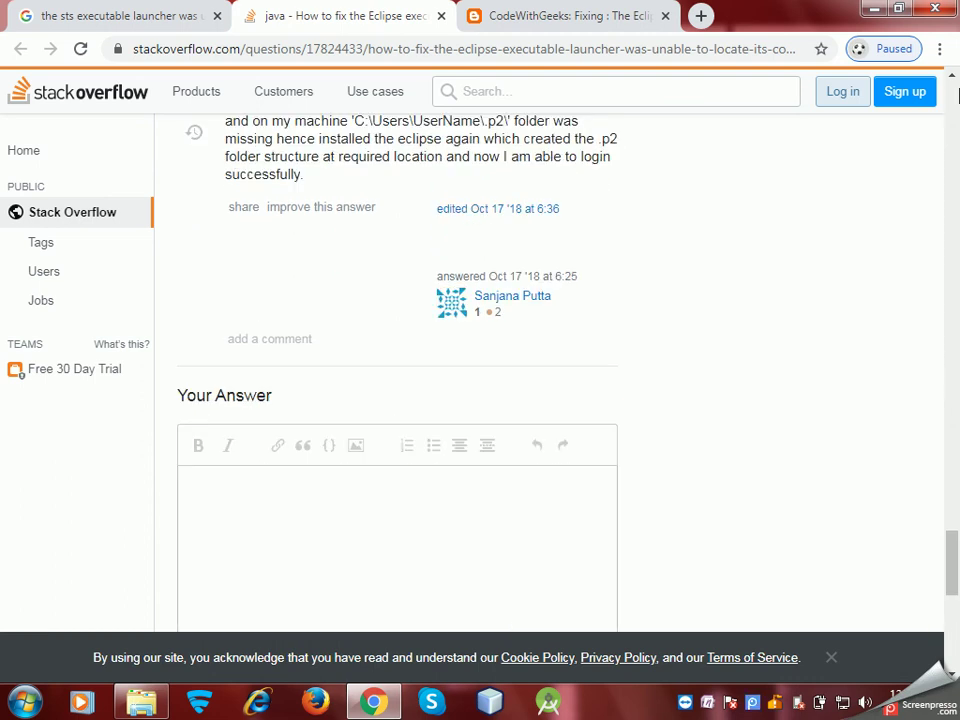
{"action": "scroll", "coordinate": [955, 105], "scroll_direction": "up", "scroll_amount": 5}
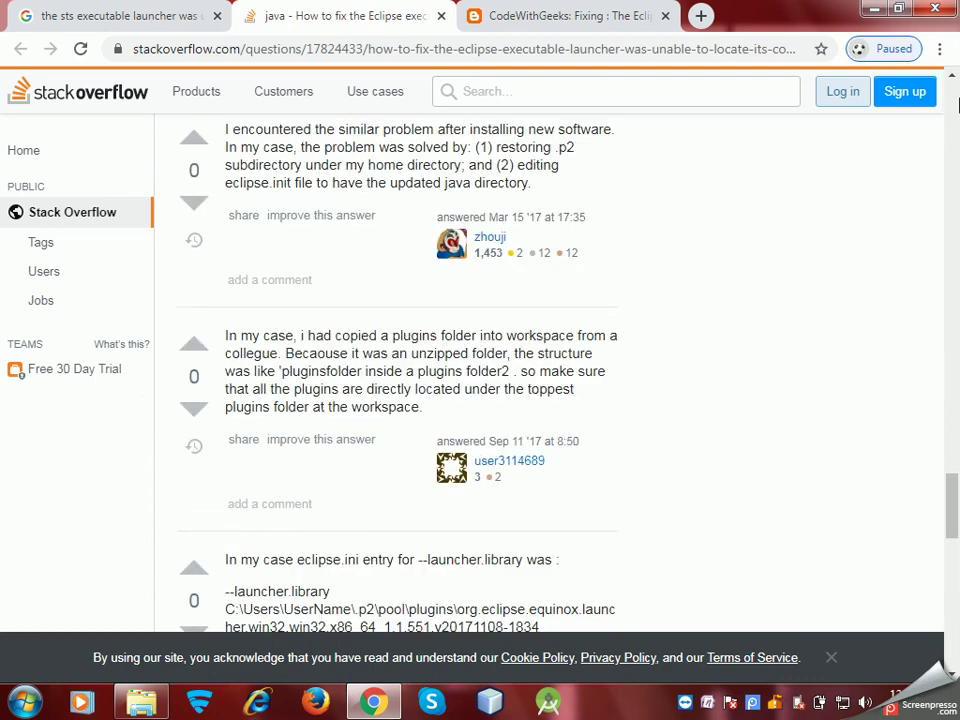
{"action": "scroll", "coordinate": [955, 112], "scroll_direction": "up", "scroll_amount": 8}
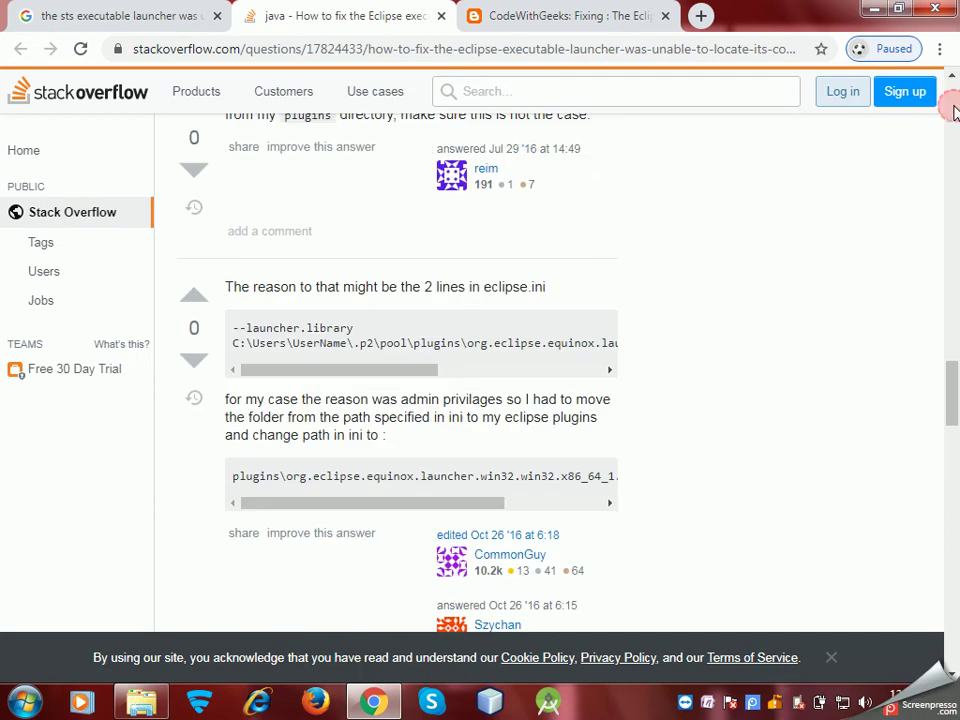
{"action": "scroll", "coordinate": [955, 112], "scroll_direction": "up", "scroll_amount": 5}
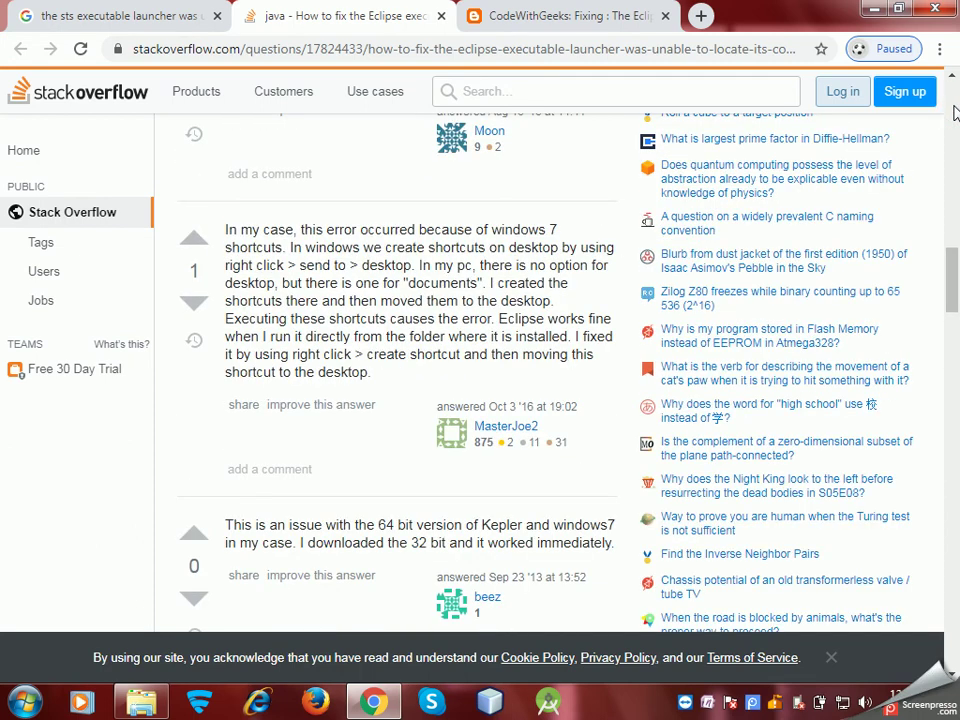
{"action": "scroll", "coordinate": [955, 112], "scroll_direction": "up", "scroll_amount": 4}
{"action": "scroll", "coordinate": [955, 112], "scroll_direction": "up", "scroll_amount": 5}
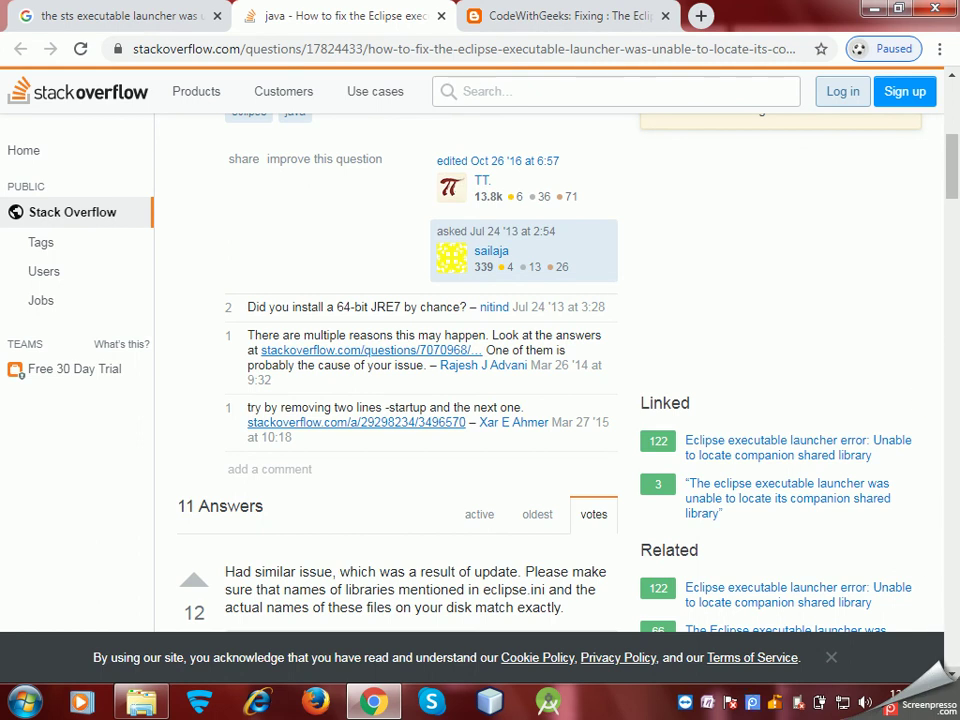
Reread the higher-voted answers on matching eclipse.ini library names, removing the .p2 and .eclipse folders, and recreating Windows 7 shortcuts.
{"action": "scroll", "coordinate": [950, 676], "scroll_direction": "down", "scroll_amount": 5}
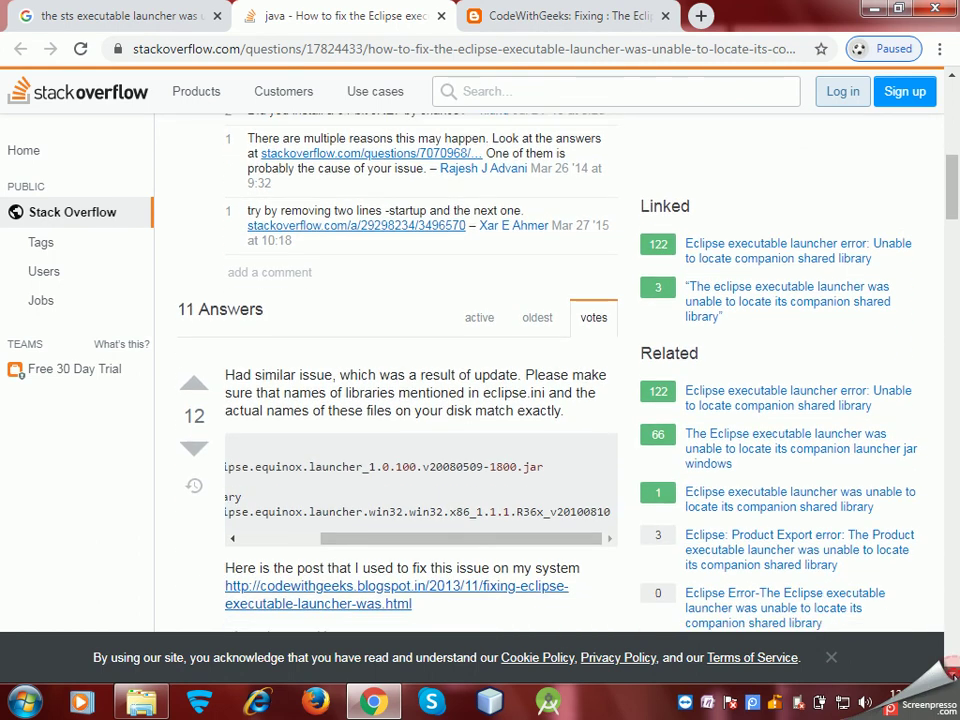
{"action": "scroll", "coordinate": [950, 676], "scroll_direction": "down", "scroll_amount": 4}
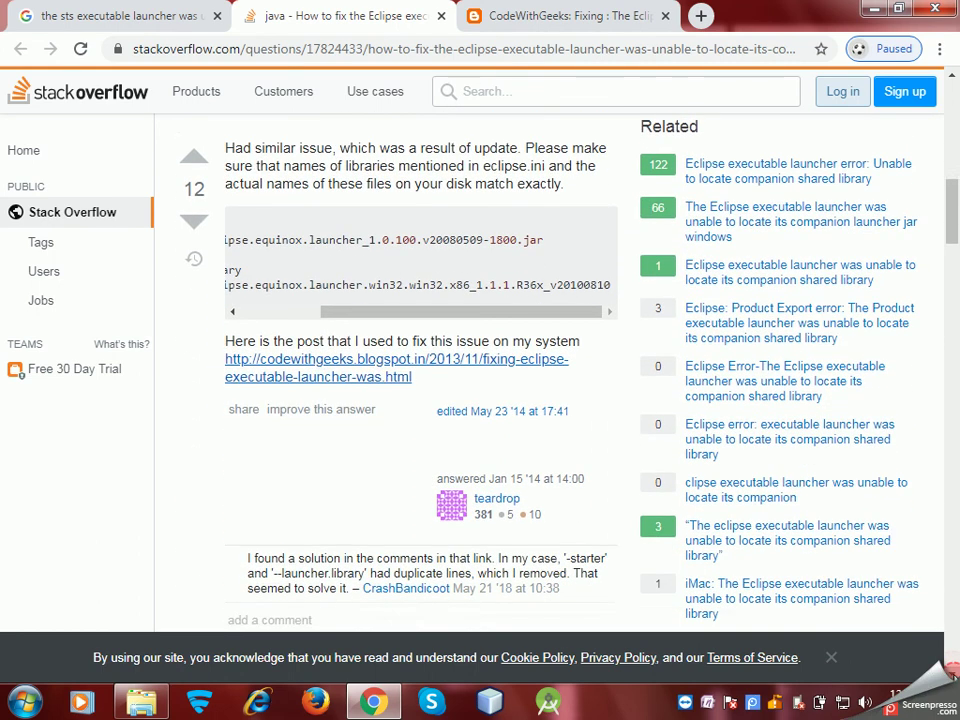
{"action": "scroll", "coordinate": [950, 676], "scroll_direction": "down", "scroll_amount": 6}
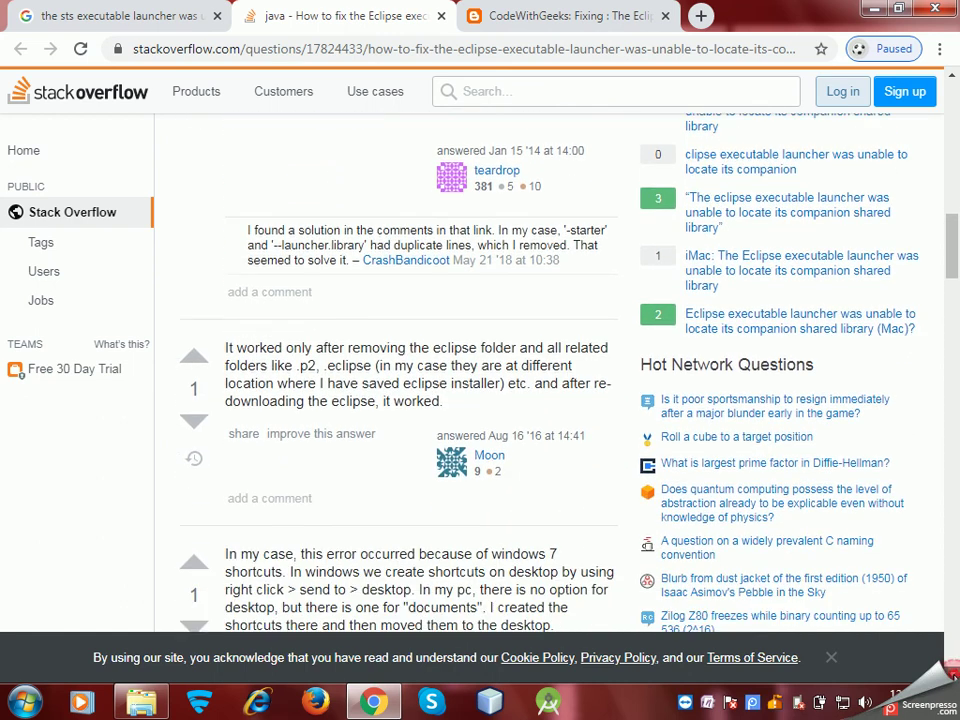
{"action": "scroll", "coordinate": [950, 670], "scroll_direction": "down", "scroll_amount": 3}
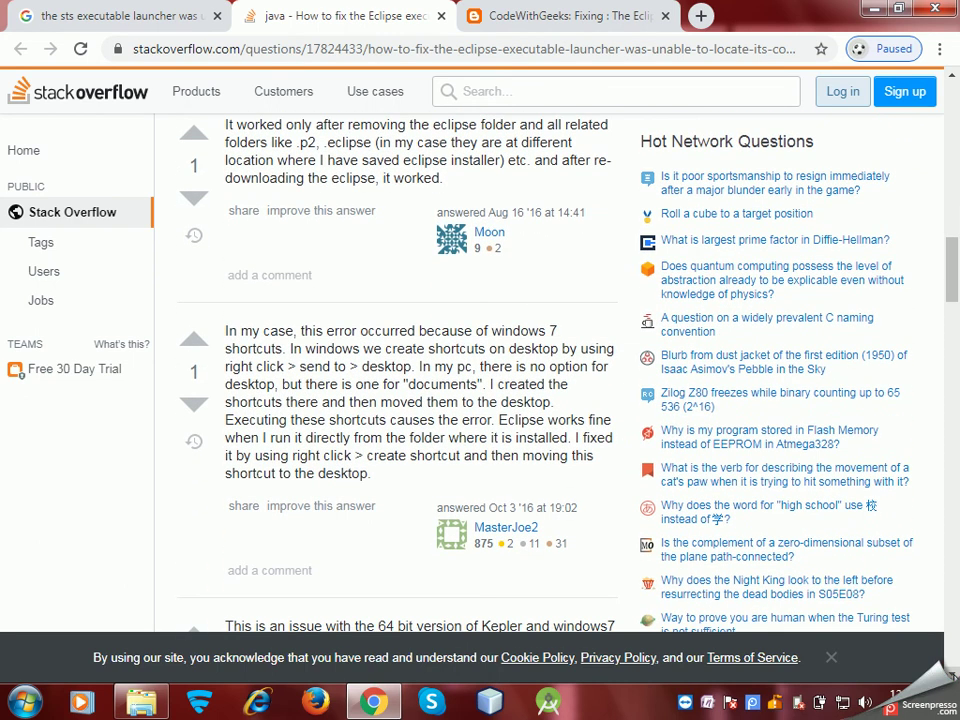
{"action": "left_click", "coordinate": [952, 80]}
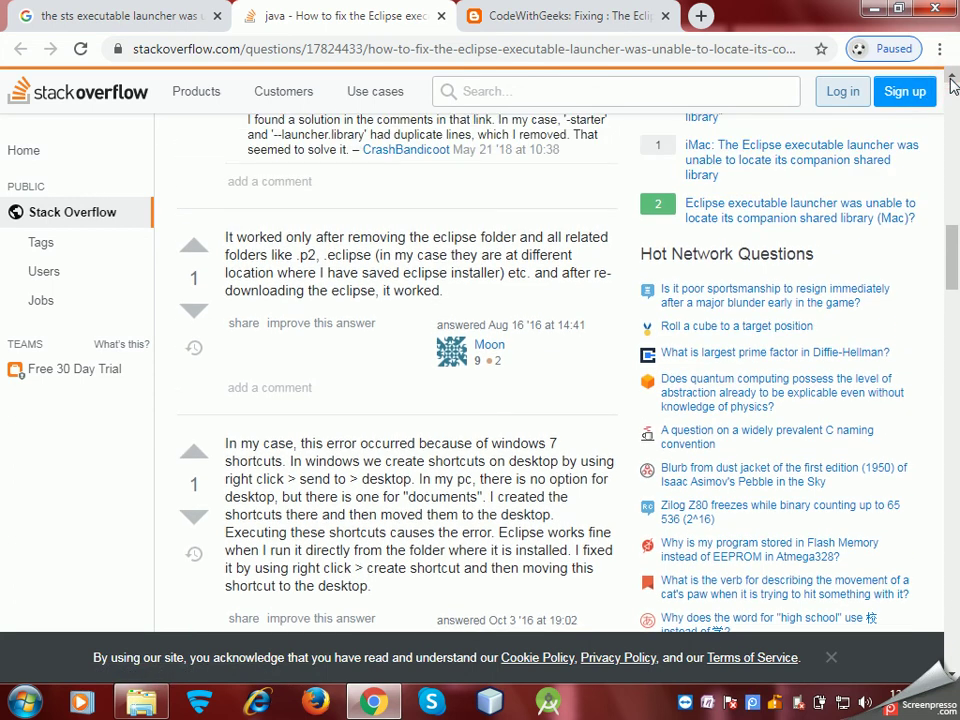
Switch to Windows Explorer and check the user's profile folder under C:\Users for .p2 and .eclipse folders.
{"action": "left_click", "coordinate": [140, 704]}
{"action": "left_click", "coordinate": [140, 704]}
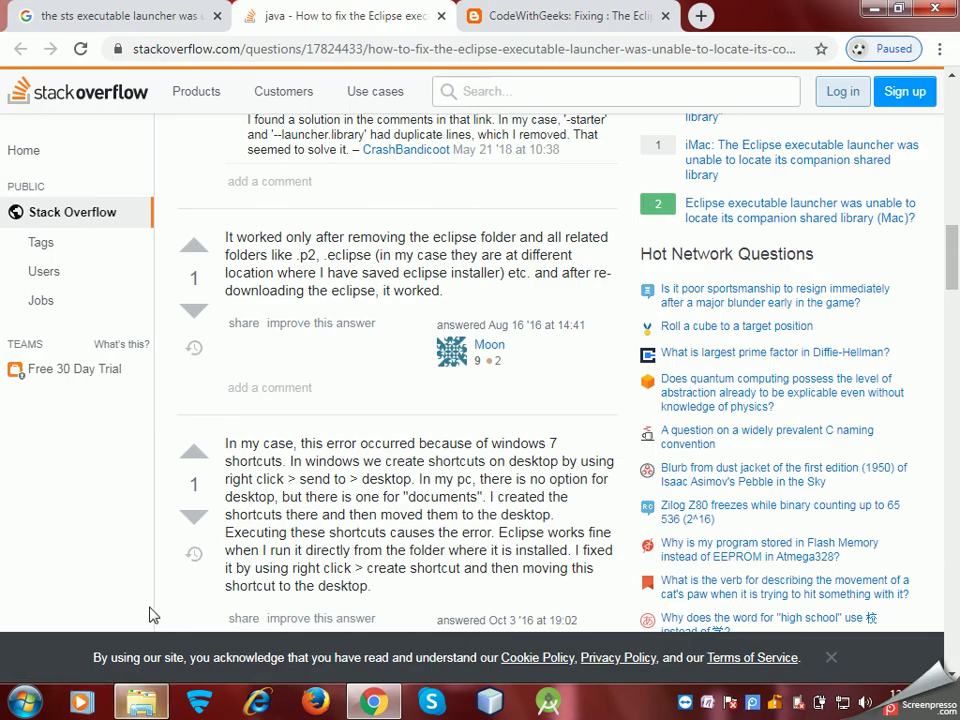
{"action": "left_click", "coordinate": [143, 704]}
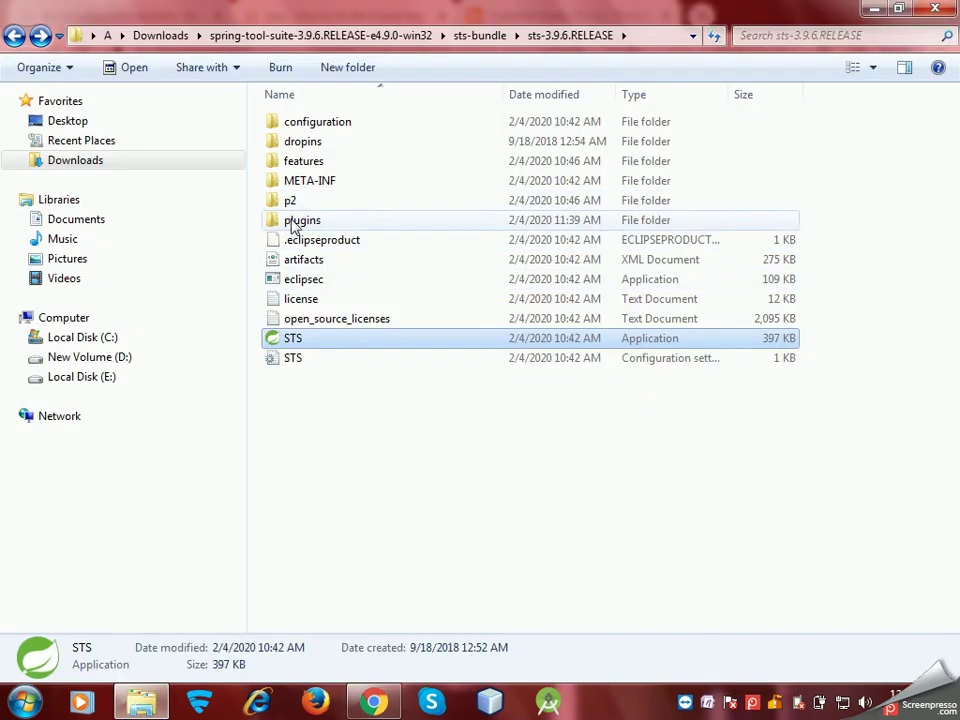
{"action": "left_click", "coordinate": [108, 340]}
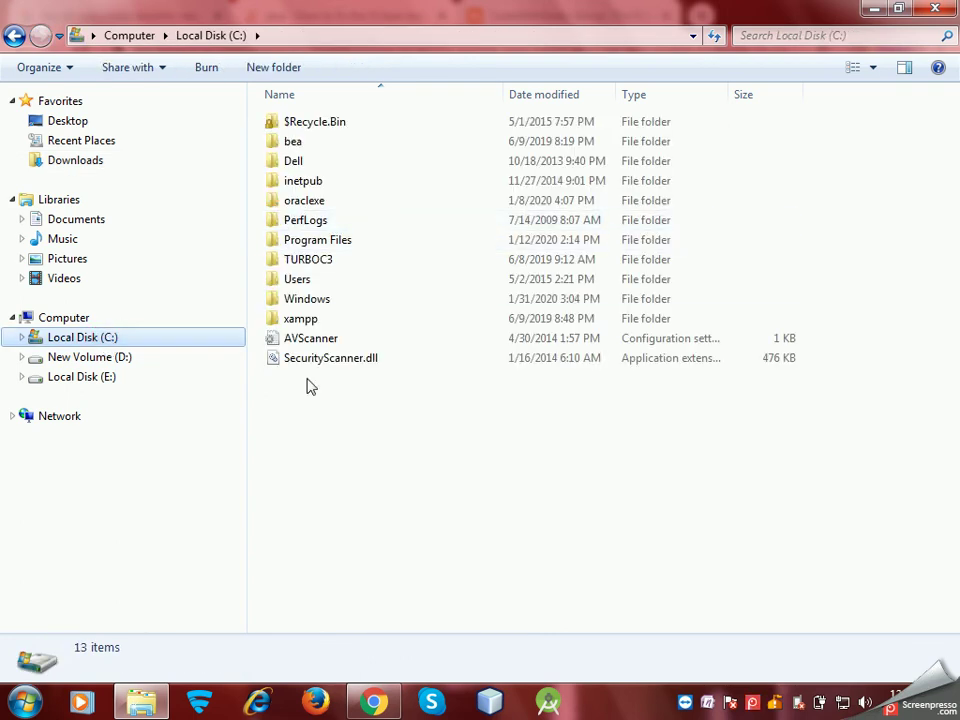
{"action": "double_click", "coordinate": [318, 283]}
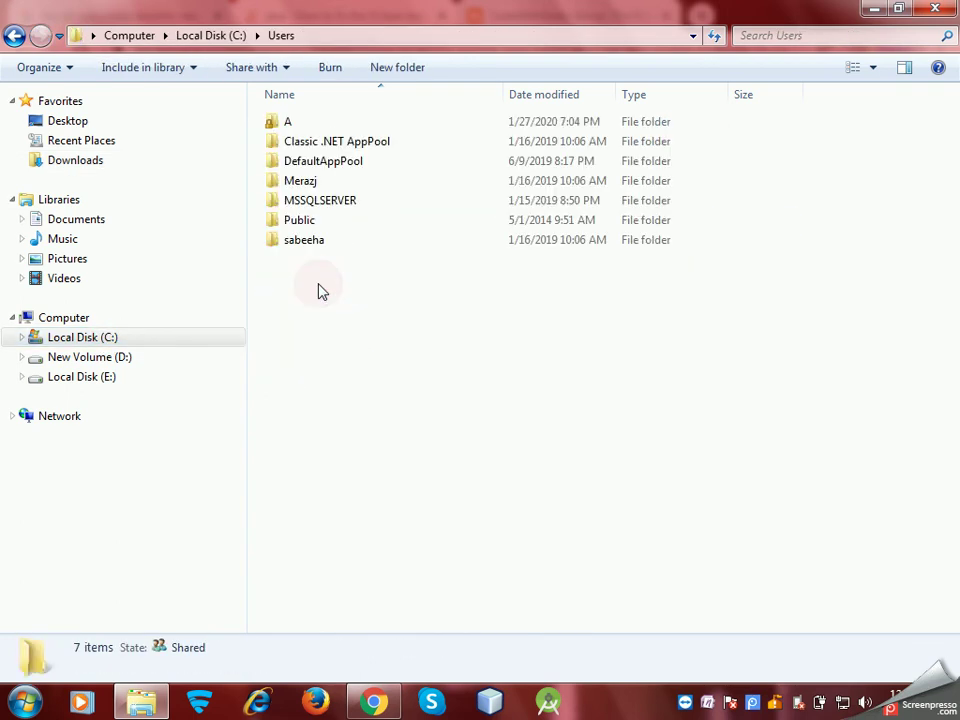
{"action": "double_click", "coordinate": [300, 121]}
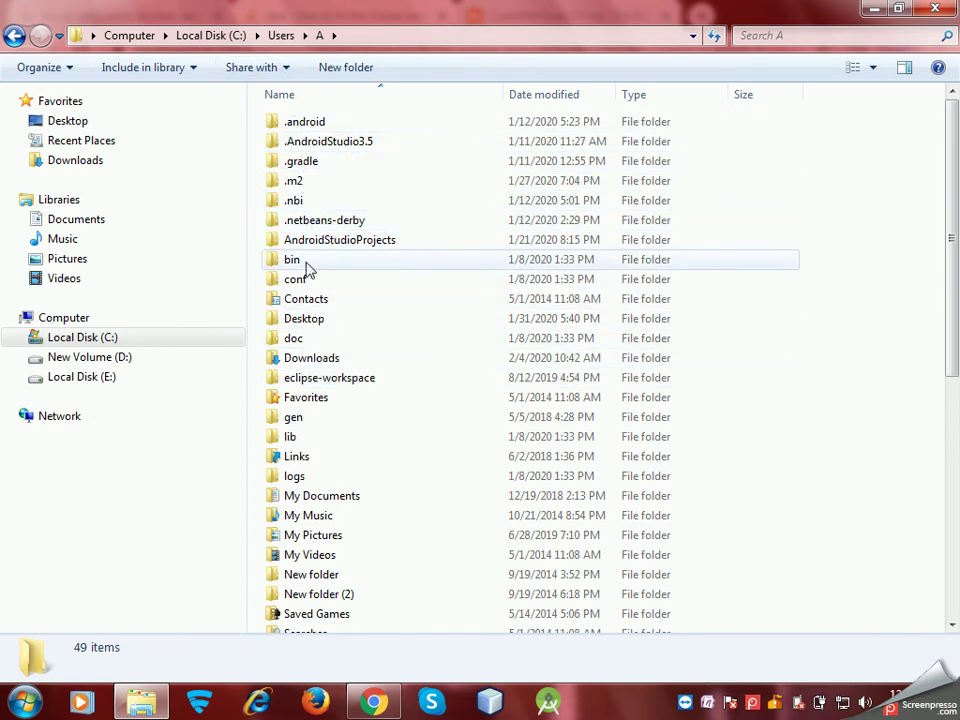
{"action": "mouse_move", "coordinate": [370, 361]}
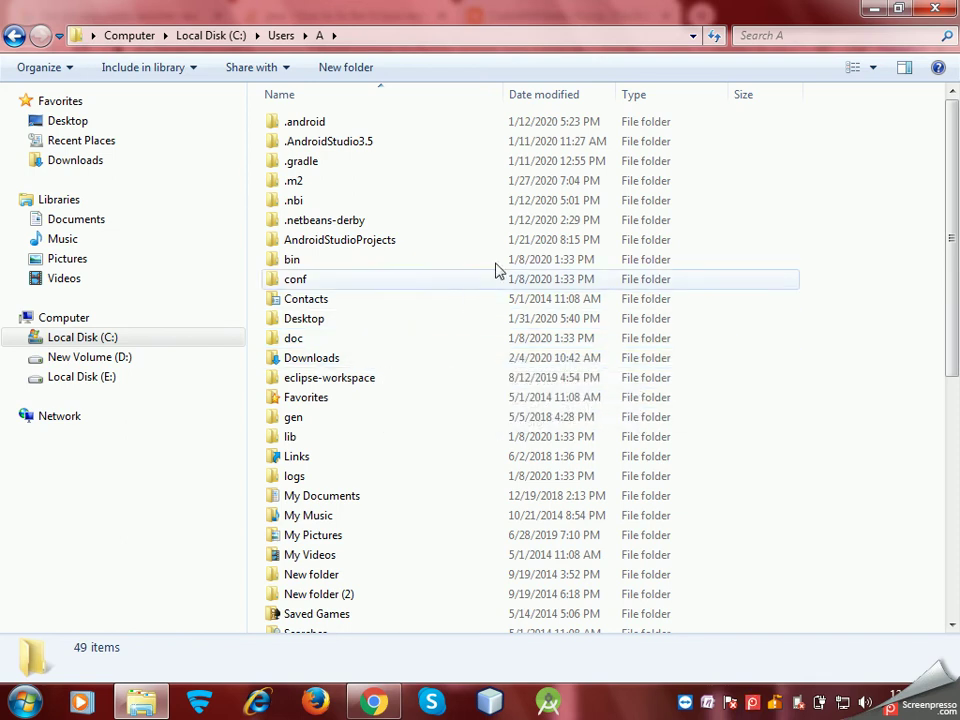
Search the whole computer for ".p2" and look through the matching folders and files.
{"action": "left_click", "coordinate": [82, 321]}
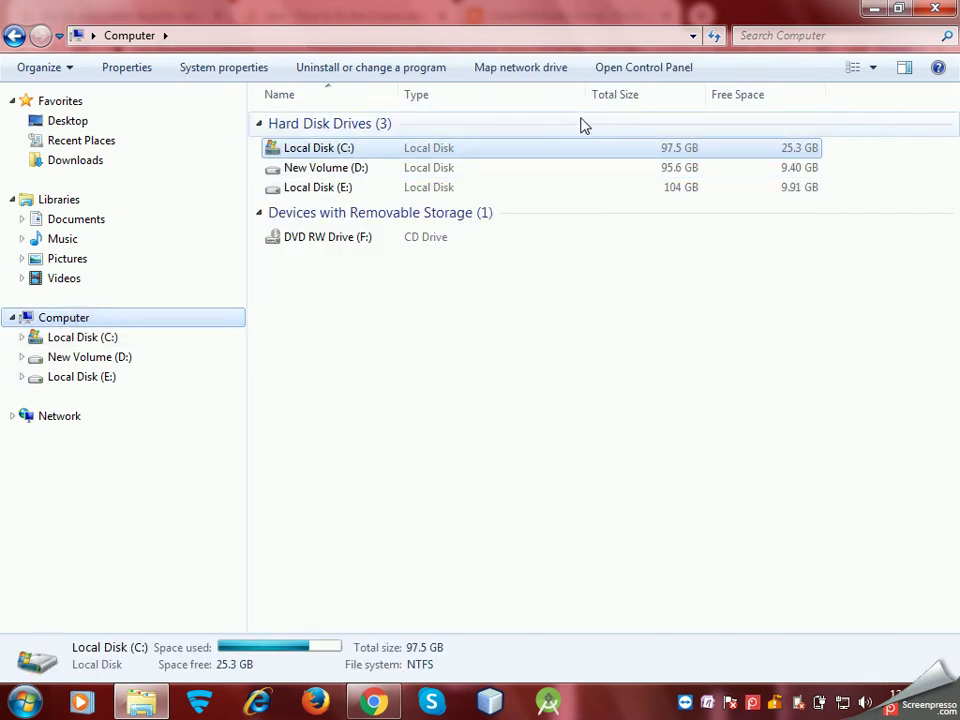
{"action": "left_click", "coordinate": [749, 35]}
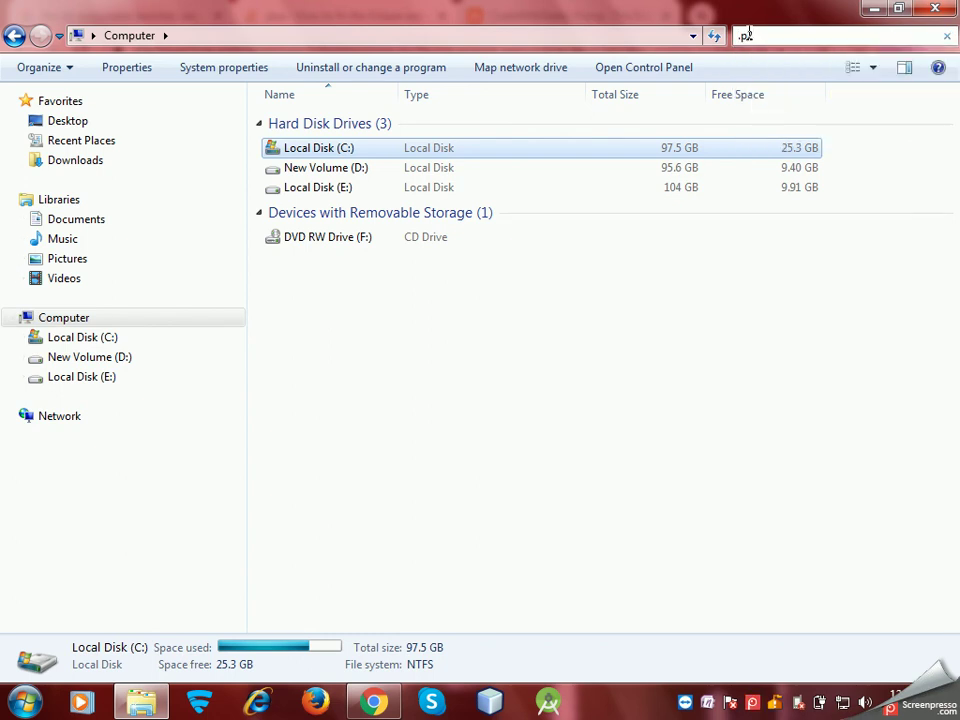
{"action": "type", "text": ".p2"}
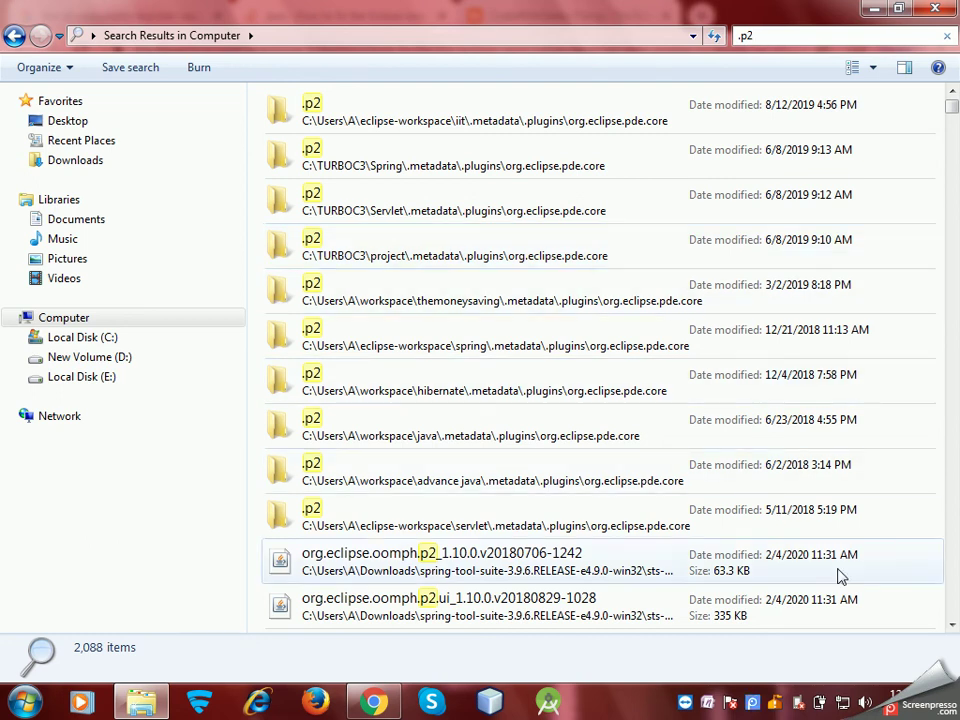
{"action": "left_click", "coordinate": [951, 625]}
{"action": "left_click_drag", "start_coordinate": [951, 625], "coordinate": [951, 625]}
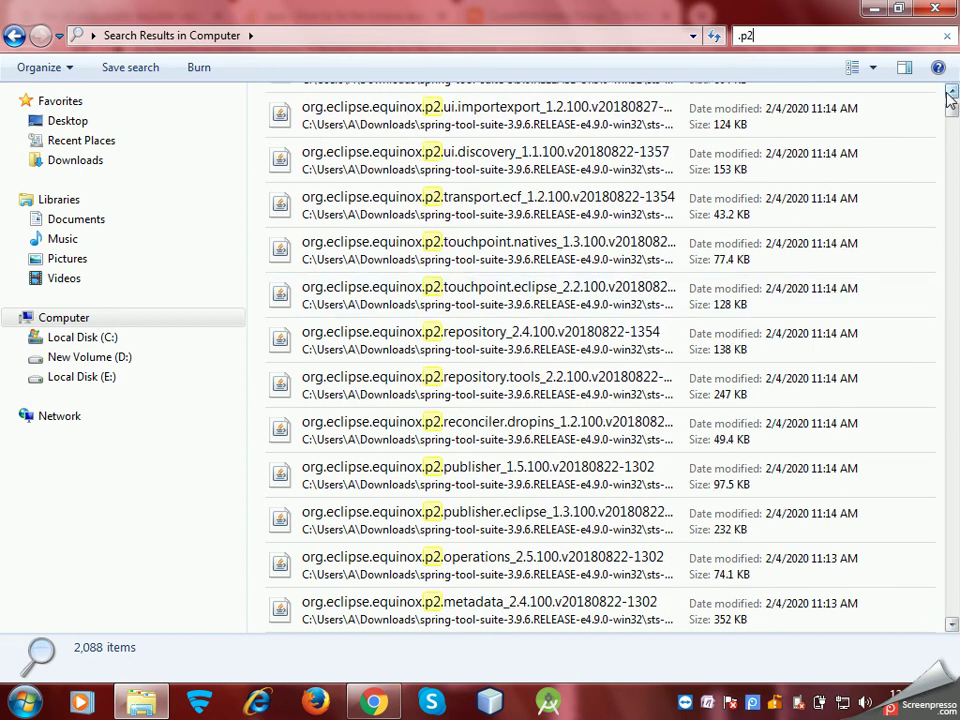
{"action": "left_click_drag", "start_coordinate": [951, 93], "coordinate": [951, 93]}
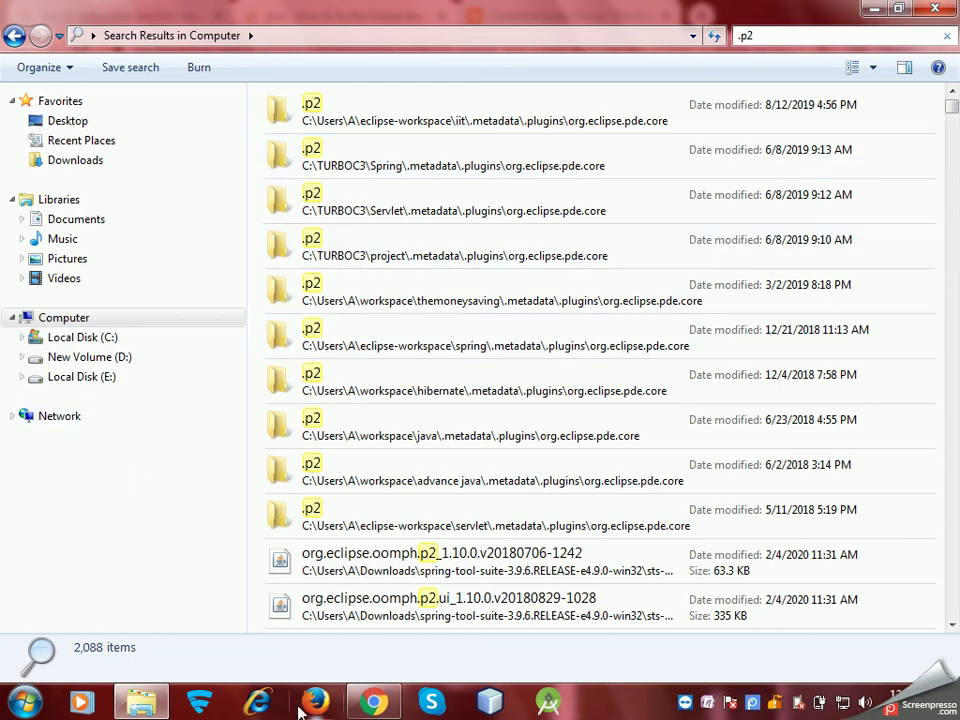
Return to Chrome, switch to the CodeWithGeeks post on fixing the launcher error, and read through its original and corrected eclipse.ini contents.
{"action": "left_click", "coordinate": [130, 705]}
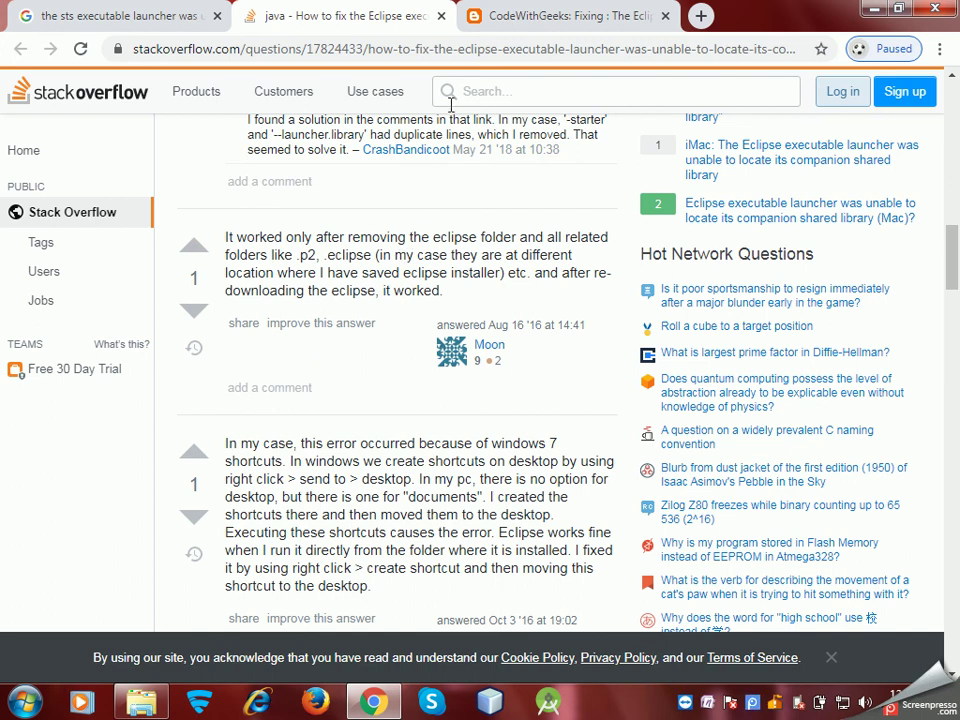
{"action": "left_click", "coordinate": [562, 20]}
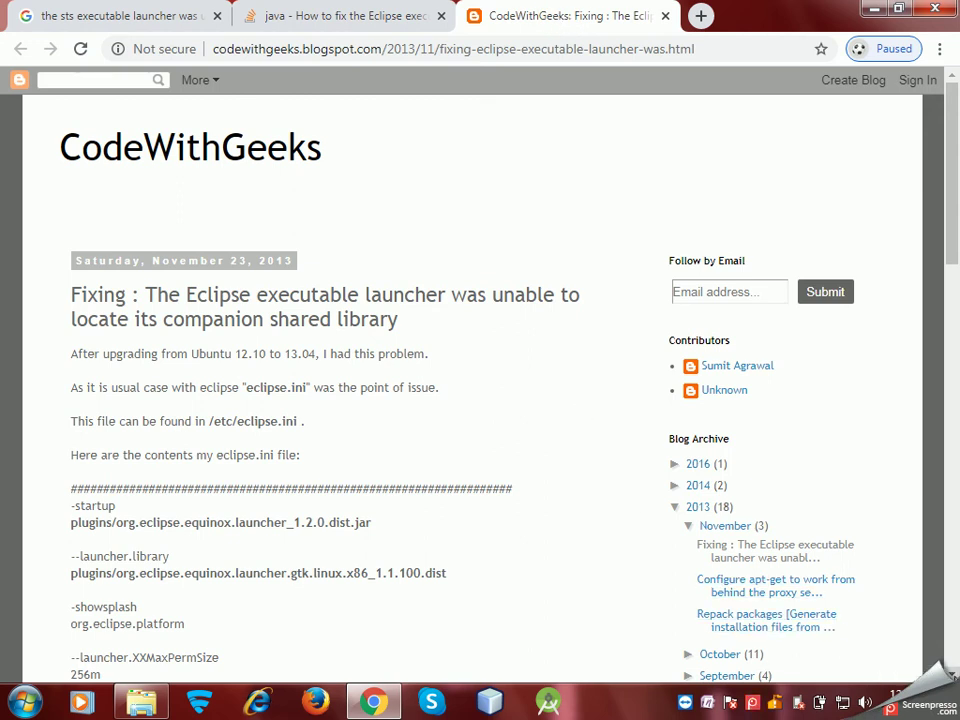
{"action": "scroll", "coordinate": [470, 380], "scroll_direction": "down", "scroll_amount": 4}
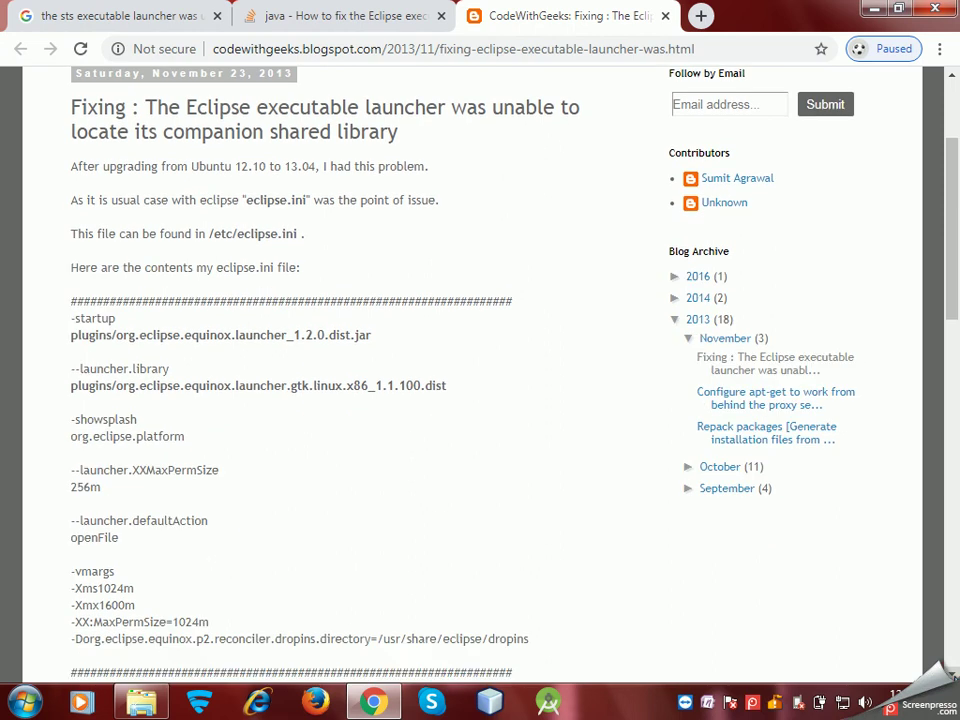
{"action": "scroll", "coordinate": [470, 380], "scroll_direction": "down", "scroll_amount": 6}
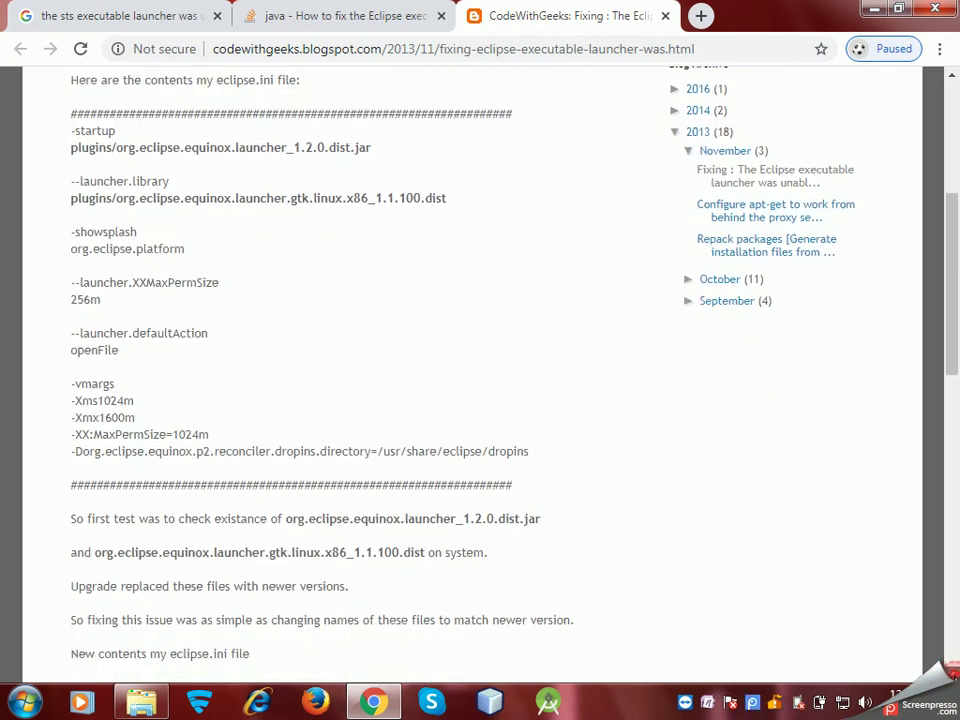
{"action": "scroll", "coordinate": [470, 380], "scroll_direction": "down", "scroll_amount": 6}
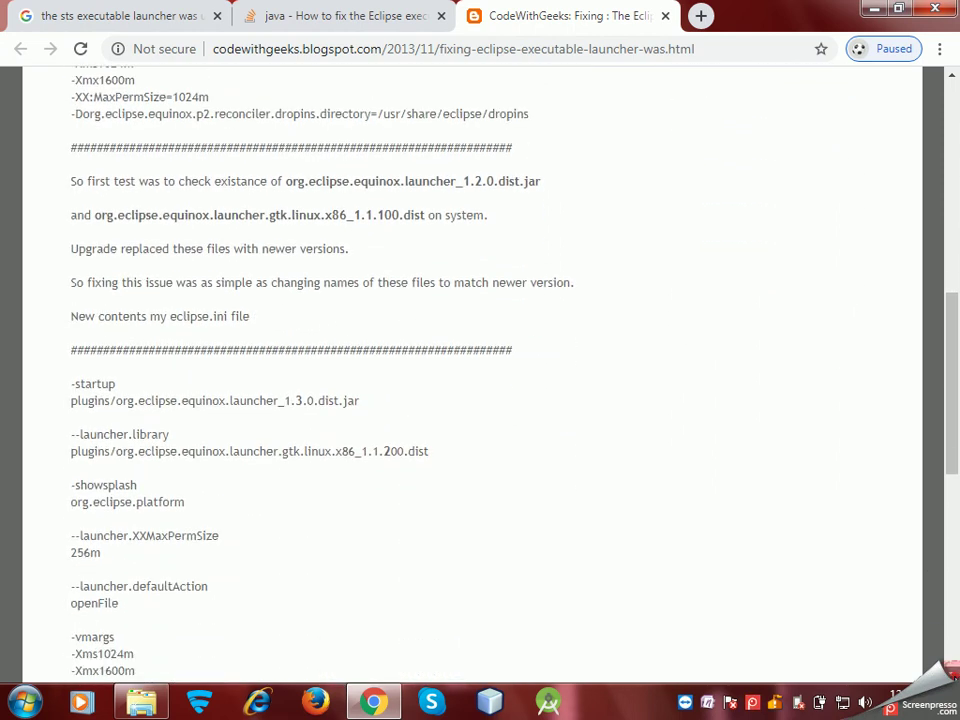
{"action": "scroll", "coordinate": [470, 380], "scroll_direction": "down", "scroll_amount": 4}
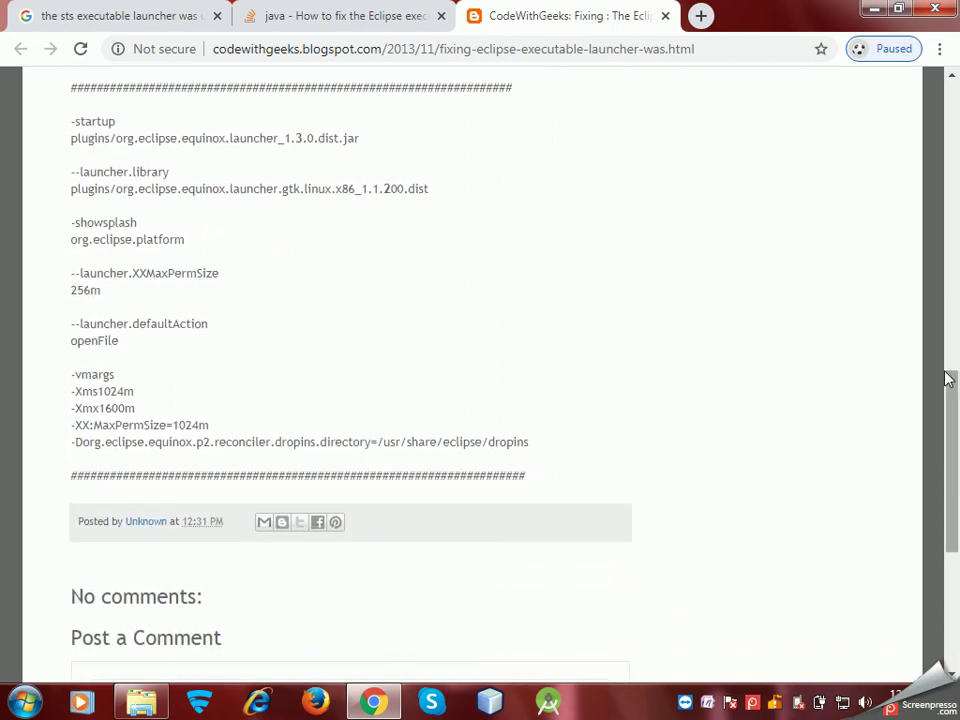
{"action": "left_click", "coordinate": [955, 79]}
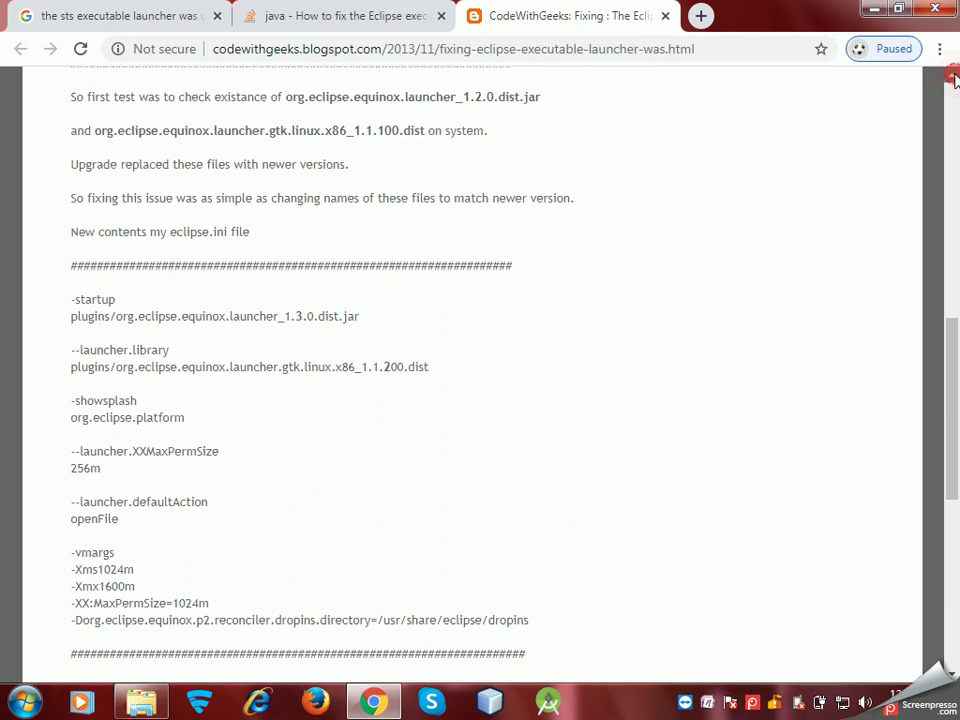
{"action": "left_click_drag", "start_coordinate": [955, 79], "coordinate": [955, 79]}
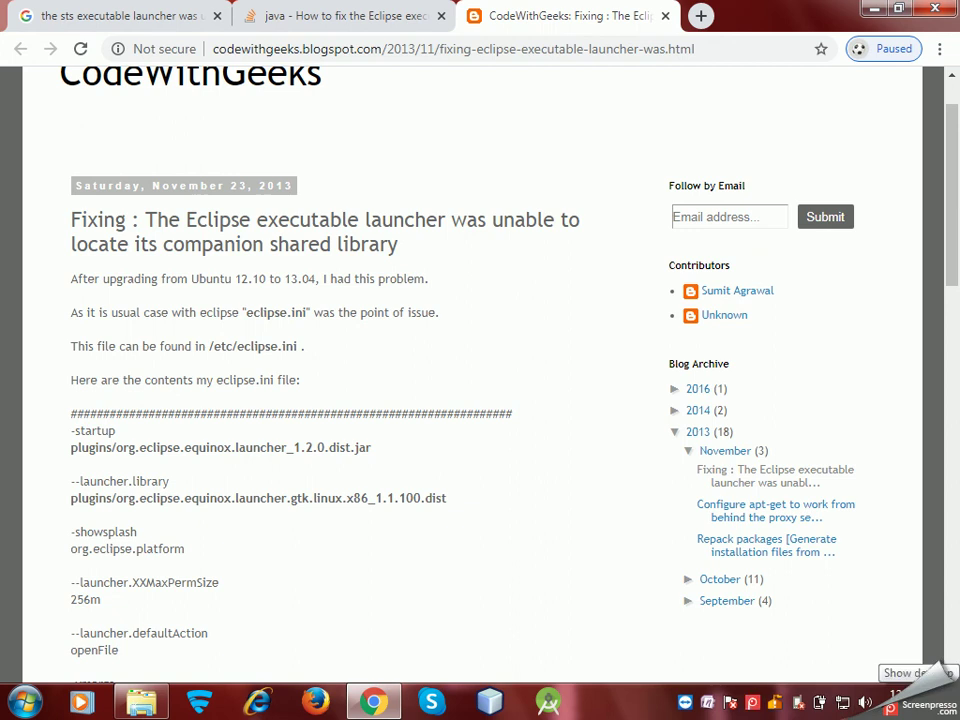
Reread the post's check for the org.eclipse.equinox.launcher files and compare its old and new -startup and --launcher.library lines.
{"action": "scroll", "coordinate": [470, 400], "scroll_direction": "down", "scroll_amount": 3}
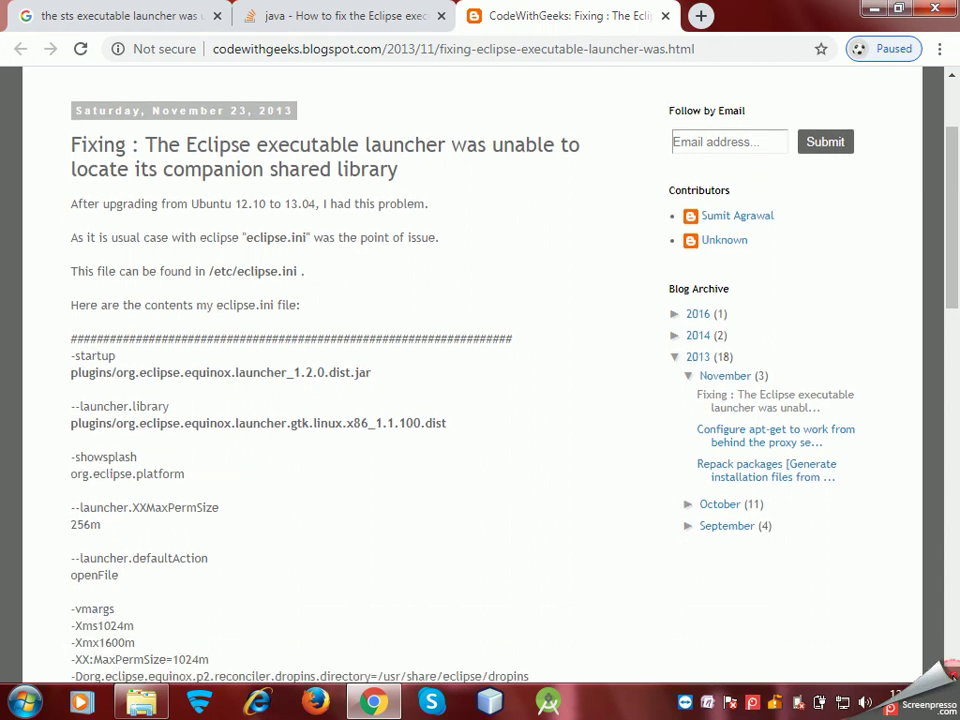
{"action": "scroll", "coordinate": [470, 380], "scroll_direction": "down", "scroll_amount": 2}
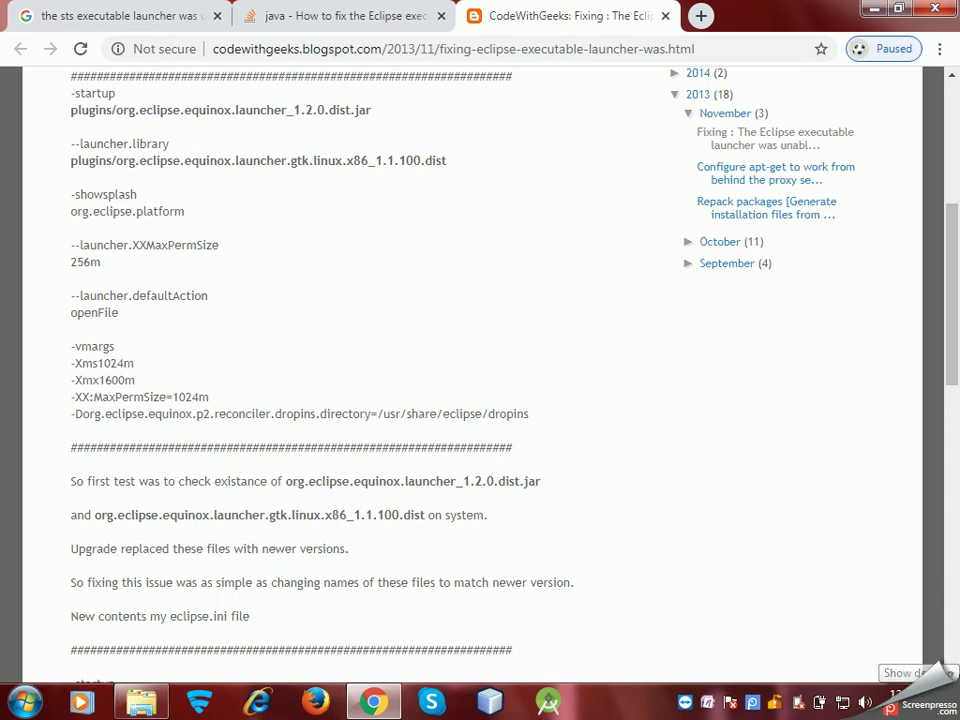
{"action": "scroll", "coordinate": [470, 380], "scroll_direction": "down", "scroll_amount": 3}
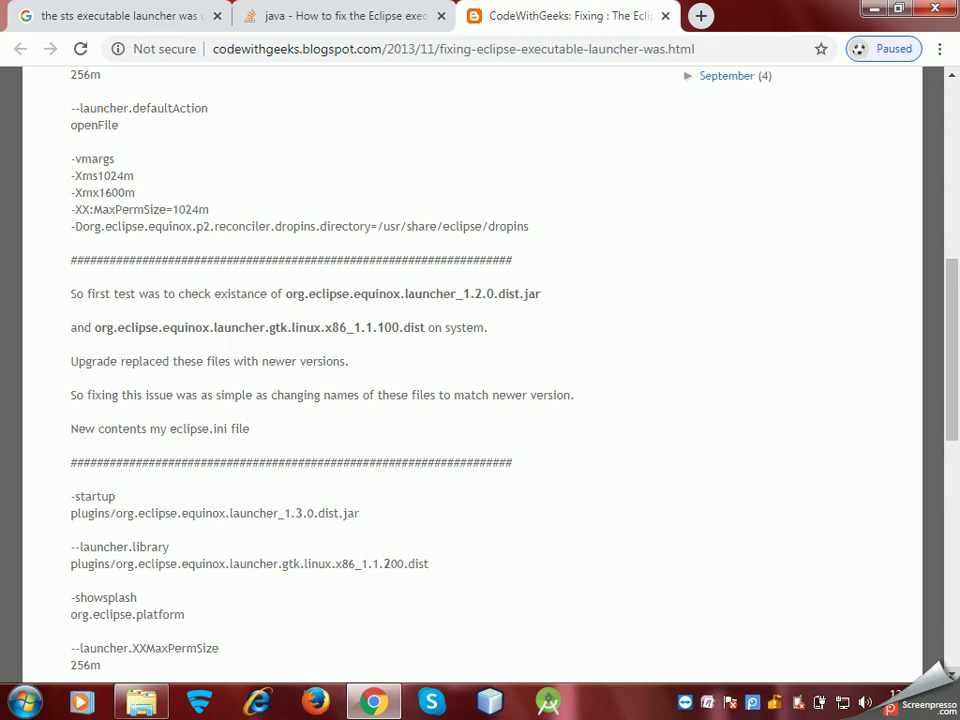
{"action": "scroll", "coordinate": [480, 370], "scroll_direction": "down", "scroll_amount": 4}
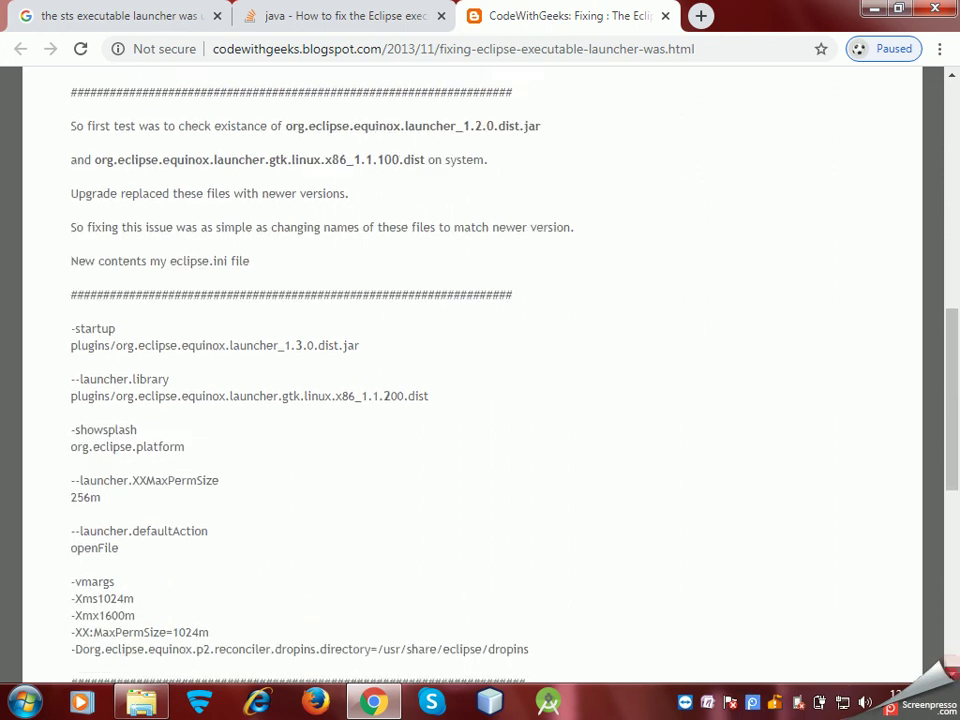
Finish skimming the post, then switch to Windows Explorer and open Downloads > spring-tool-suite-3.9.6.RELEASE-e4.9.0-win32 > sts-bundle > sts-3.9.6.RELEASE.
{"action": "scroll", "coordinate": [480, 370], "scroll_direction": "down", "scroll_amount": 1}
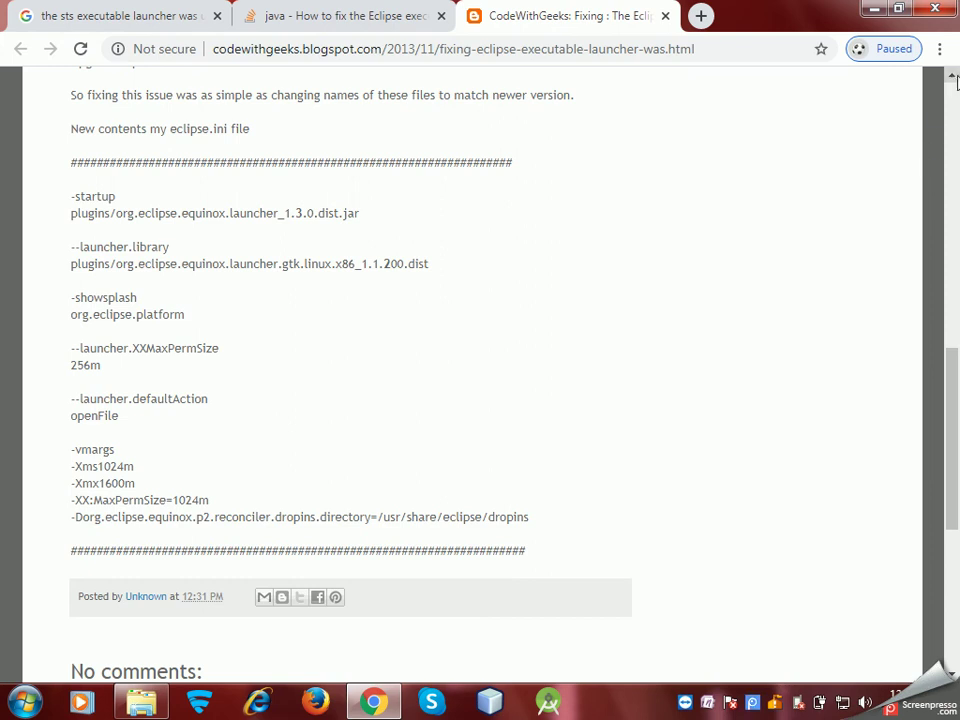
{"action": "scroll", "coordinate": [953, 105], "scroll_direction": "up", "scroll_amount": 10}
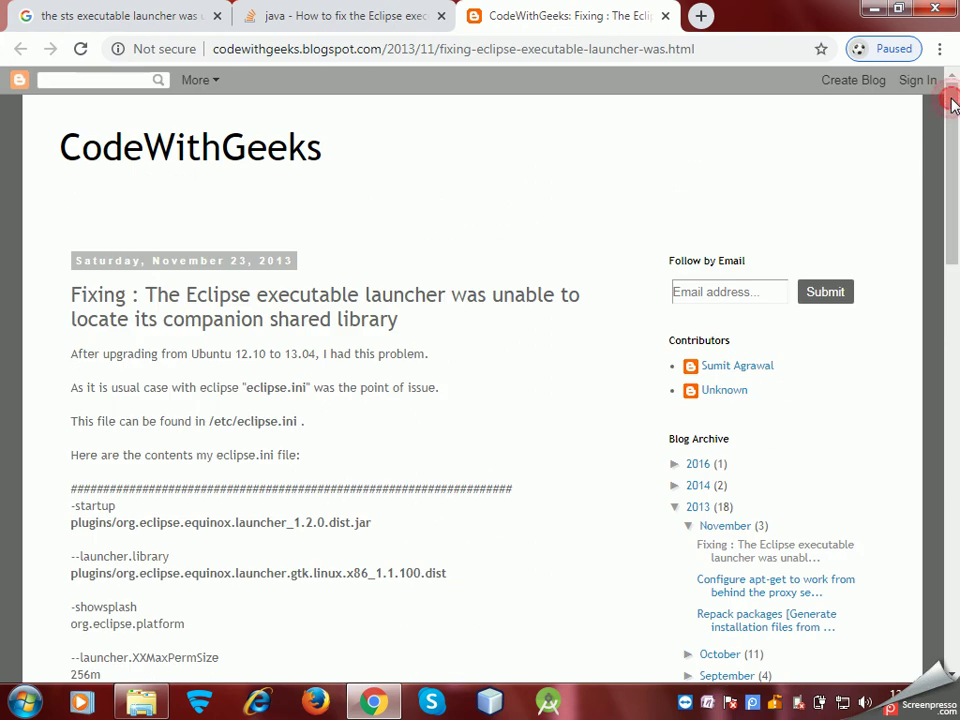
{"action": "left_click", "coordinate": [137, 707]}
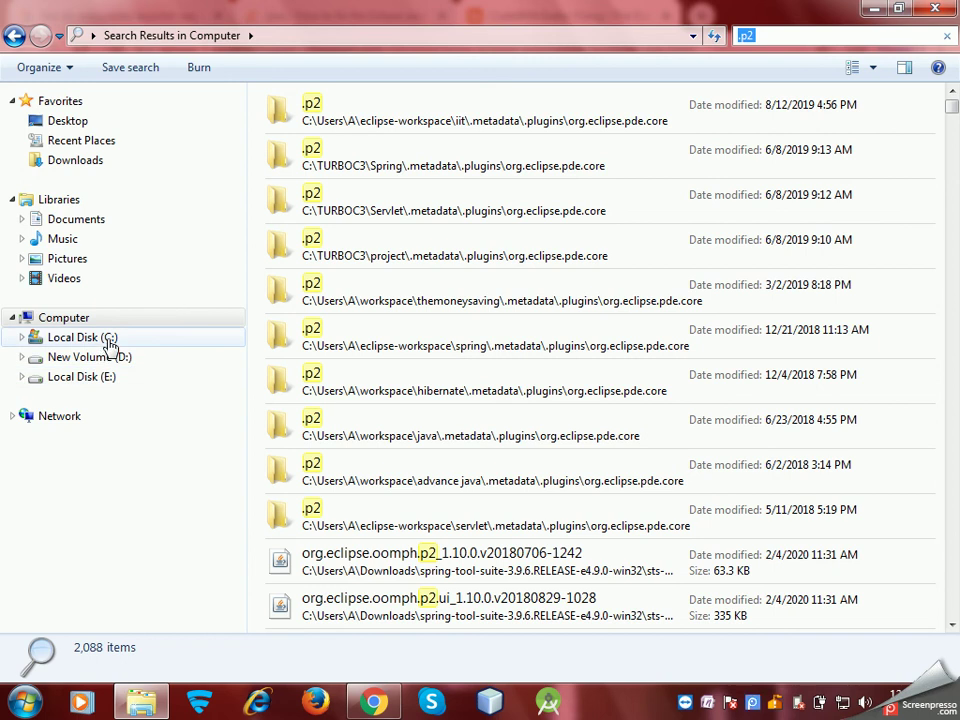
{"action": "left_click", "coordinate": [95, 168]}
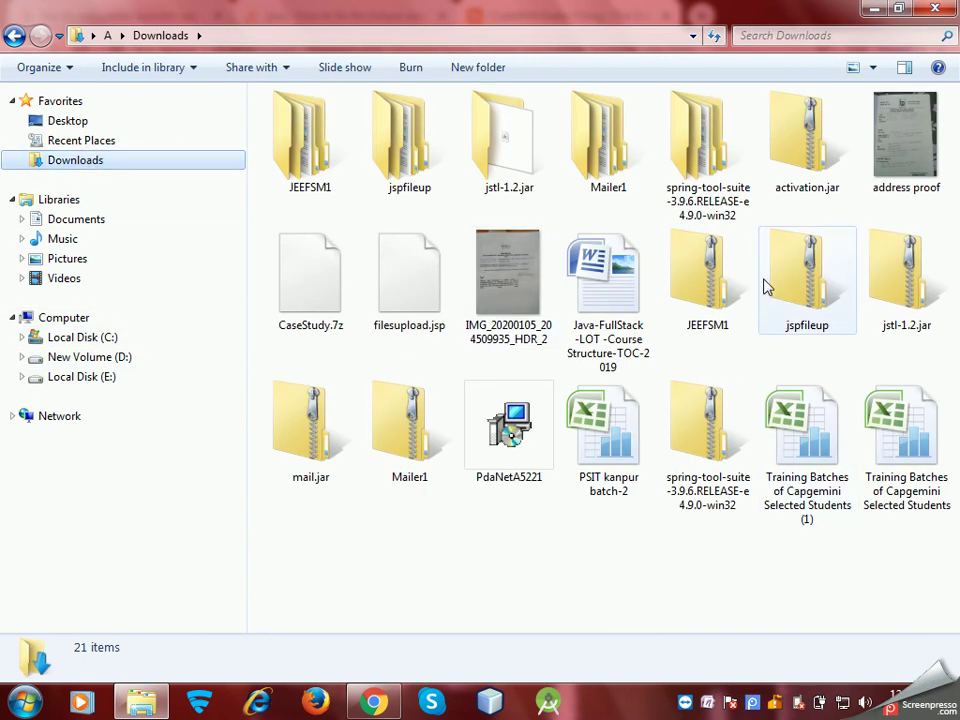
{"action": "double_click", "coordinate": [724, 150]}
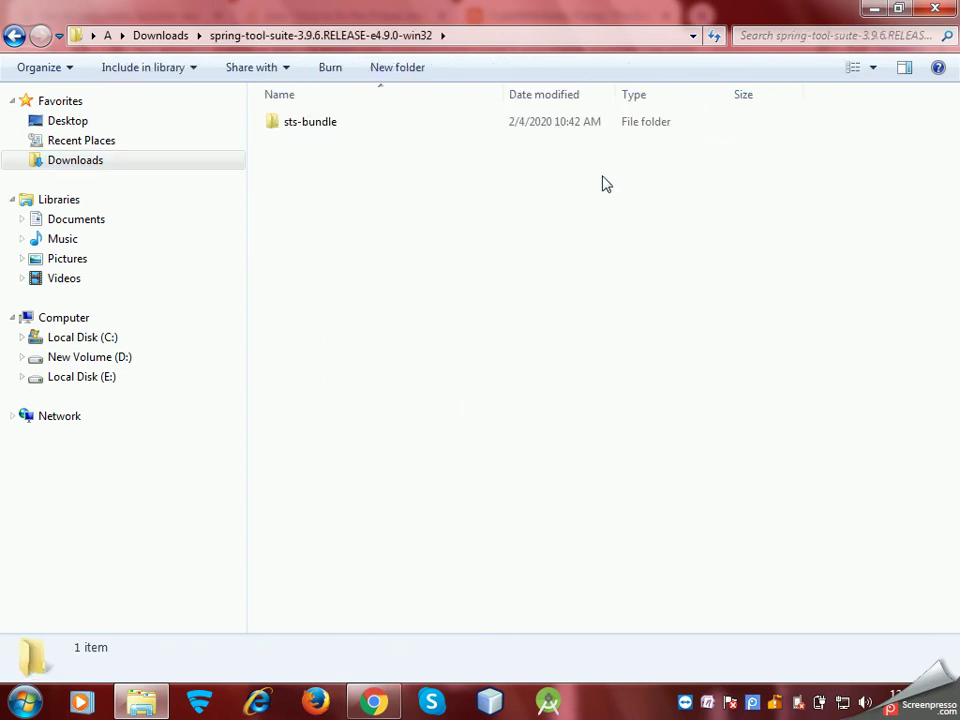
{"action": "double_click", "coordinate": [322, 125]}
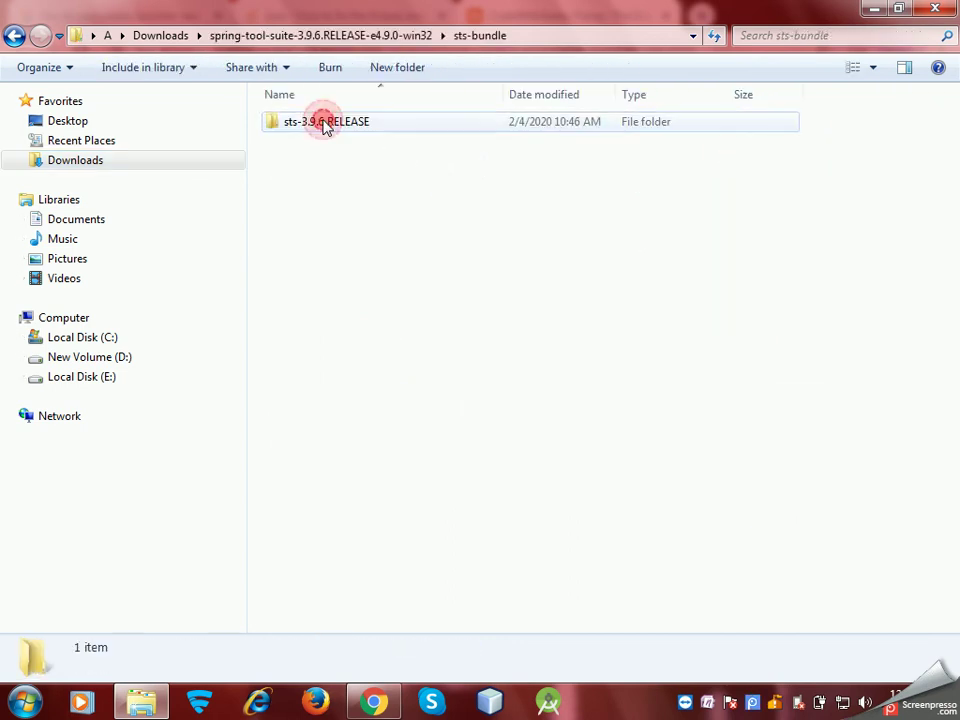
{"action": "double_click", "coordinate": [322, 124]}
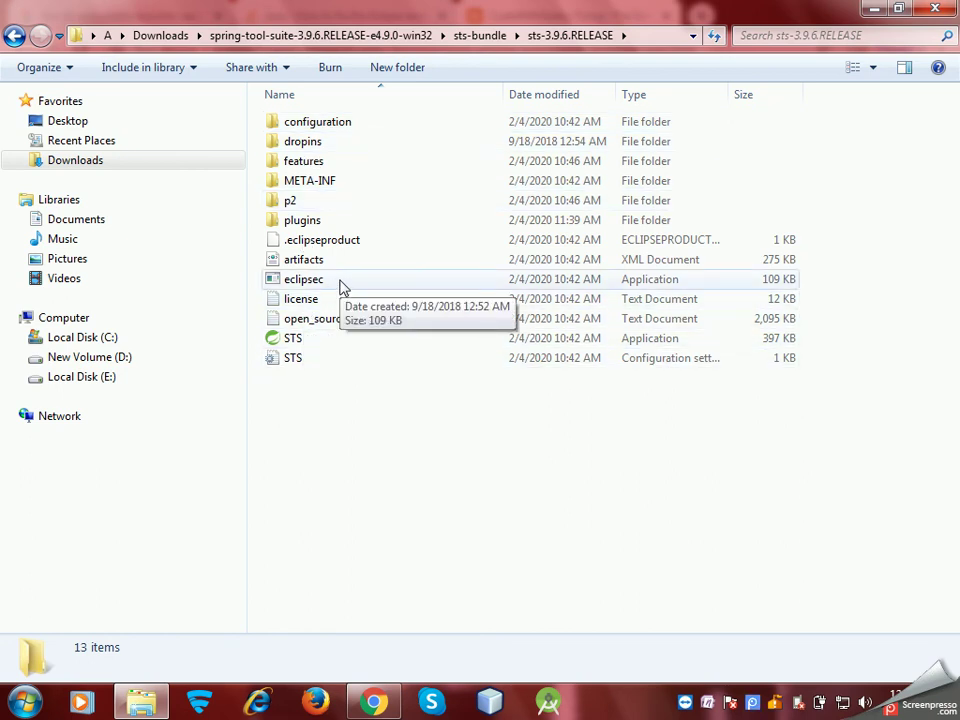
Look through the files in the plugins folder of sts-3.9.6.RELEASE and return to the parent folder.
{"action": "left_click", "coordinate": [297, 222]}
{"action": "left_click", "coordinate": [297, 220]}
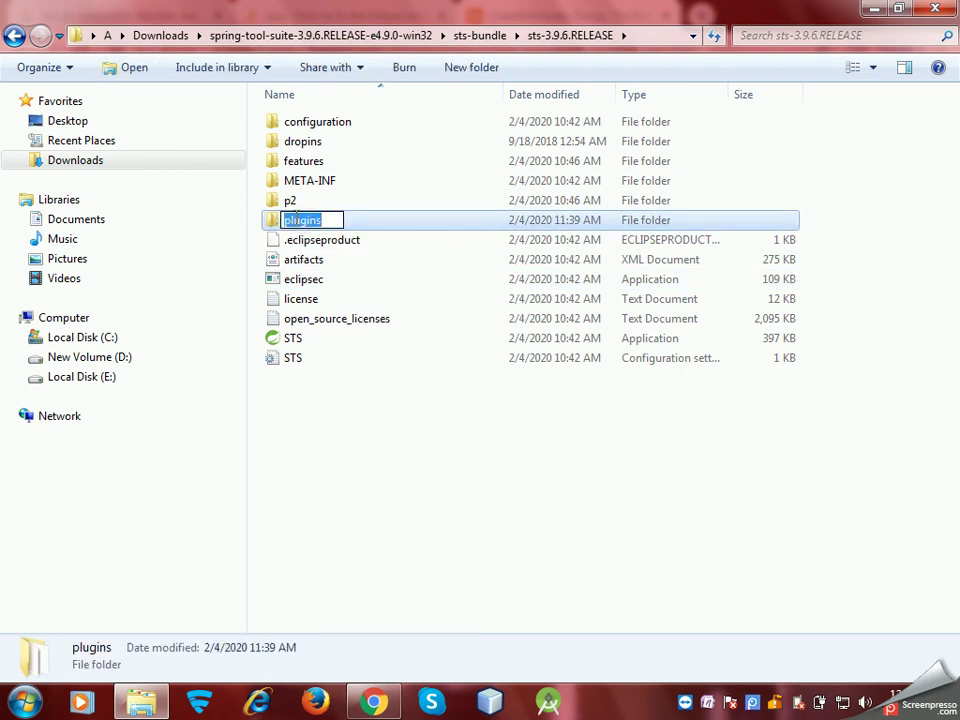
{"action": "left_click", "coordinate": [377, 226]}
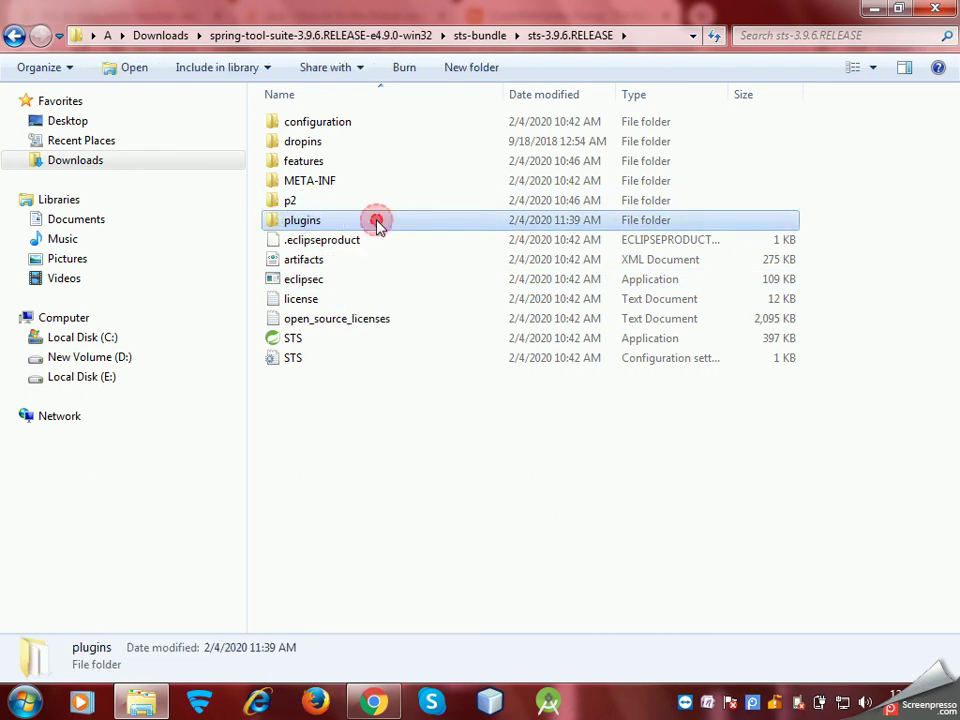
{"action": "double_click", "coordinate": [377, 226]}
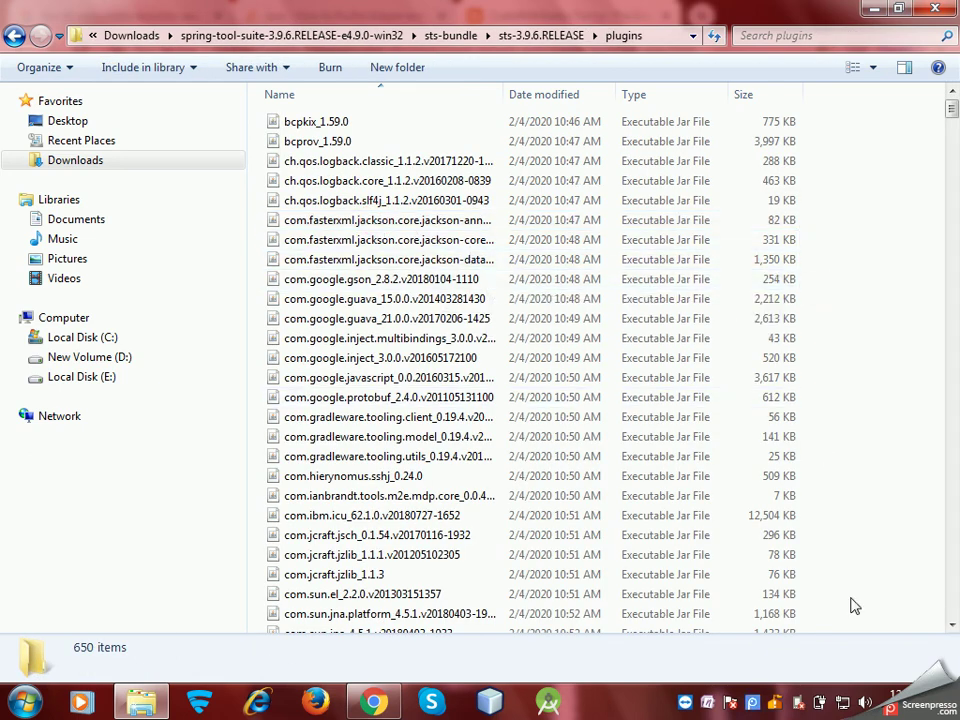
{"action": "left_click", "coordinate": [955, 594]}
{"action": "left_click", "coordinate": [955, 594]}
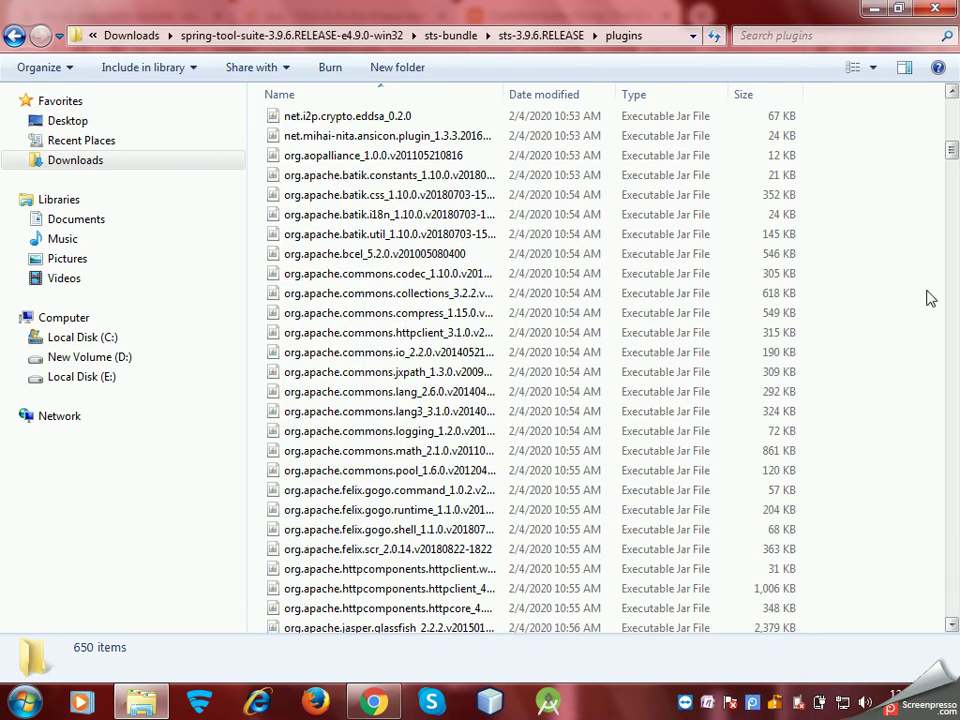
{"action": "left_click", "coordinate": [952, 119]}
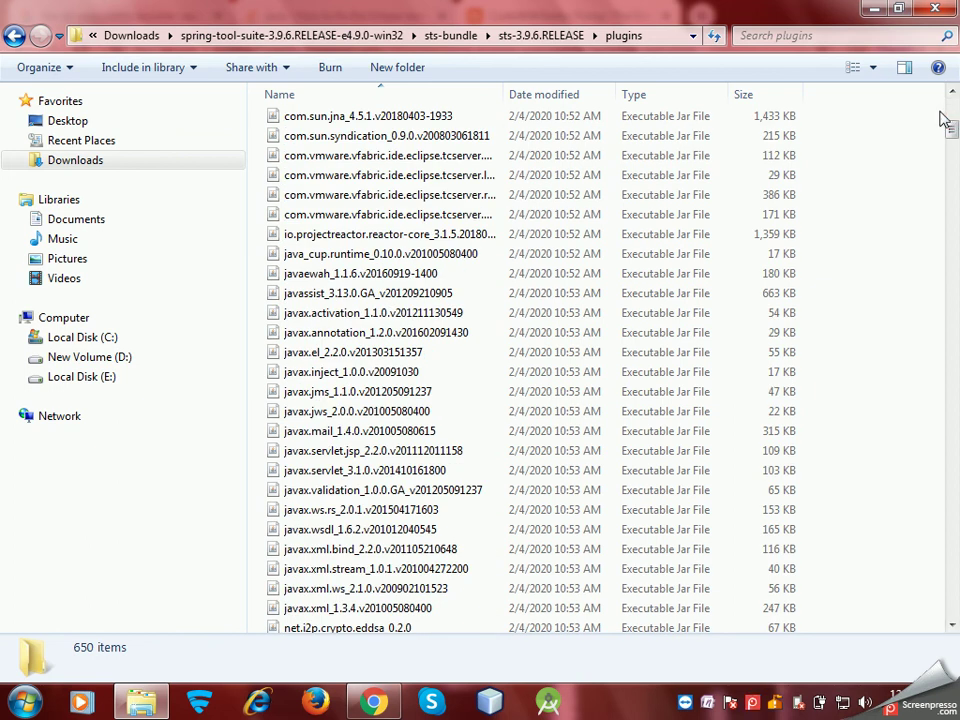
{"action": "left_click", "coordinate": [953, 94]}
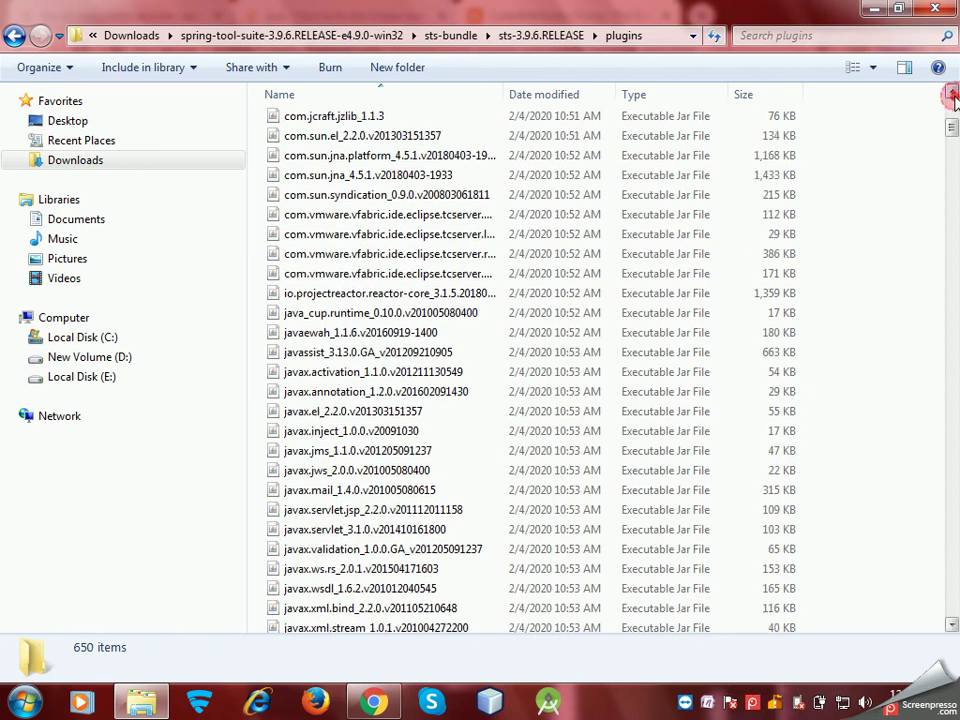
{"action": "left_click", "coordinate": [953, 94]}
{"action": "left_click", "coordinate": [953, 94]}
{"action": "left_click", "coordinate": [953, 94]}
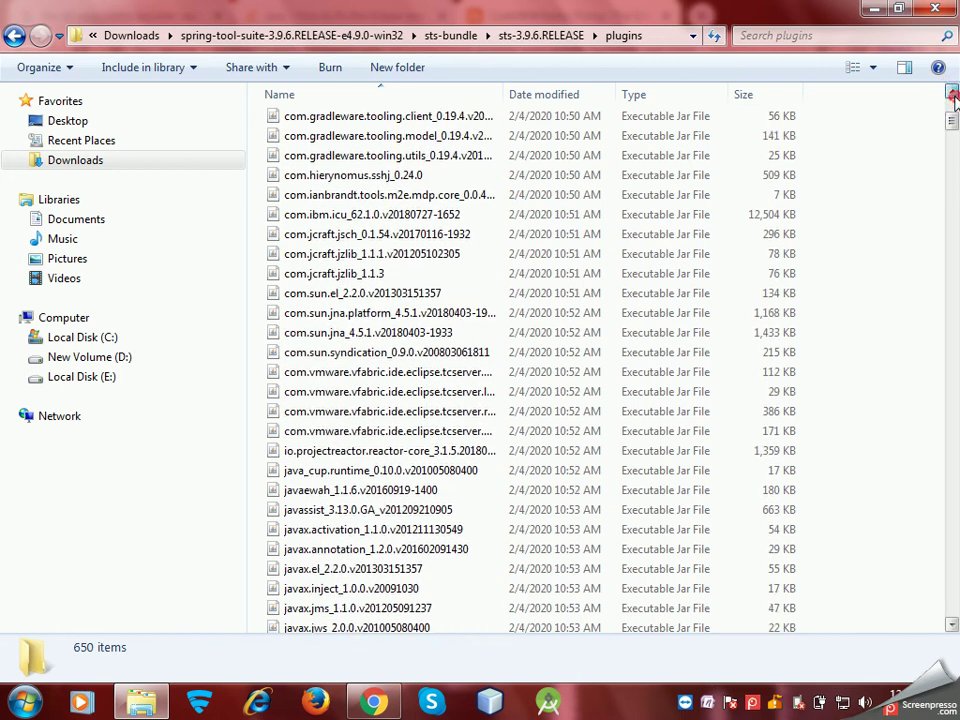
{"action": "left_click", "coordinate": [953, 94]}
{"action": "left_click", "coordinate": [953, 94]}
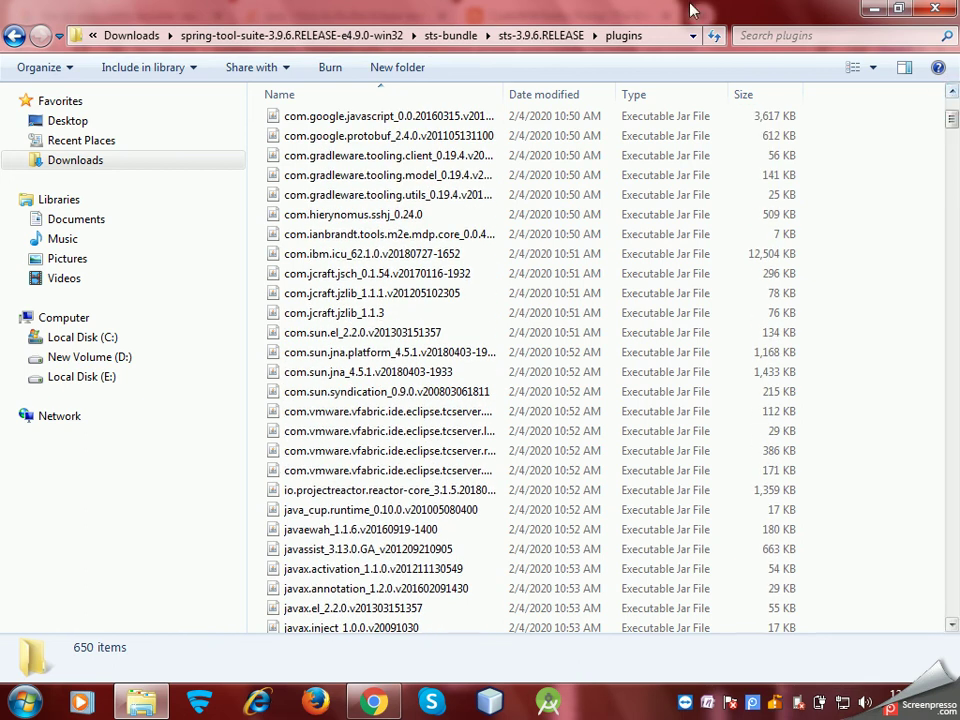
{"action": "left_click", "coordinate": [541, 35]}
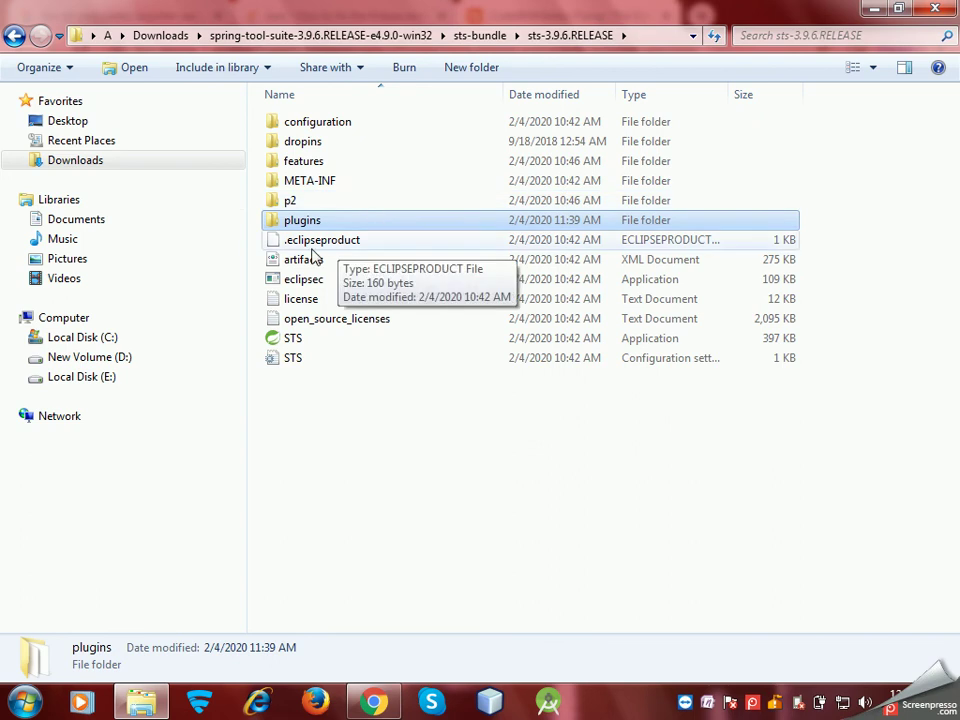
Inspect the p2 folder down to org.eclipse.equinox.p2.core > cache > binary and return to sts-3.9.6.RELEASE.
{"action": "double_click", "coordinate": [302, 201]}
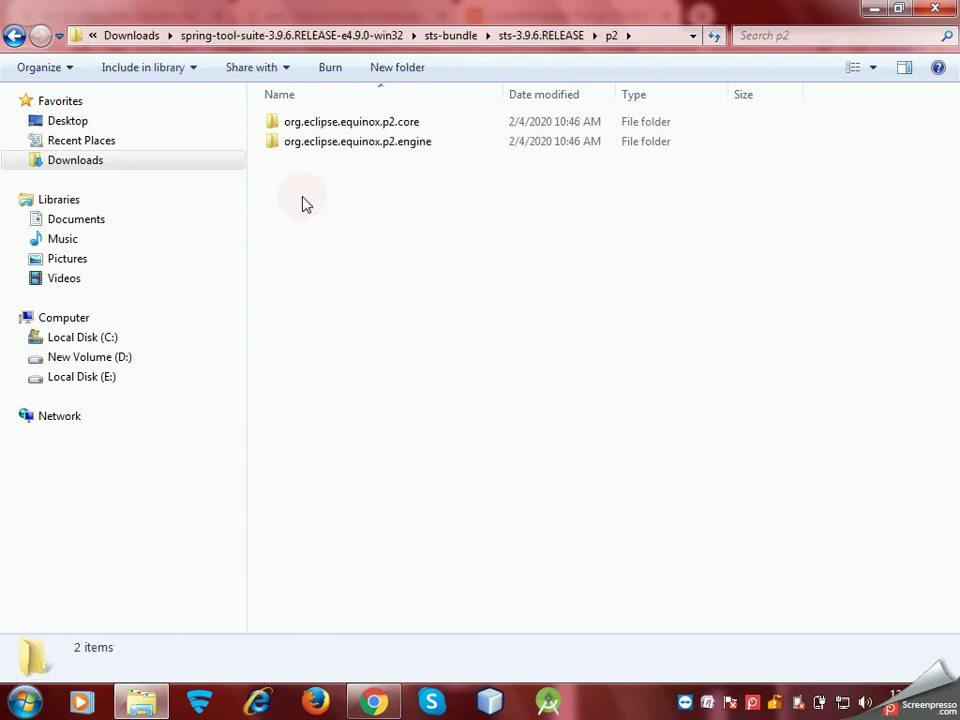
{"action": "double_click", "coordinate": [334, 123]}
{"action": "double_click", "coordinate": [334, 123]}
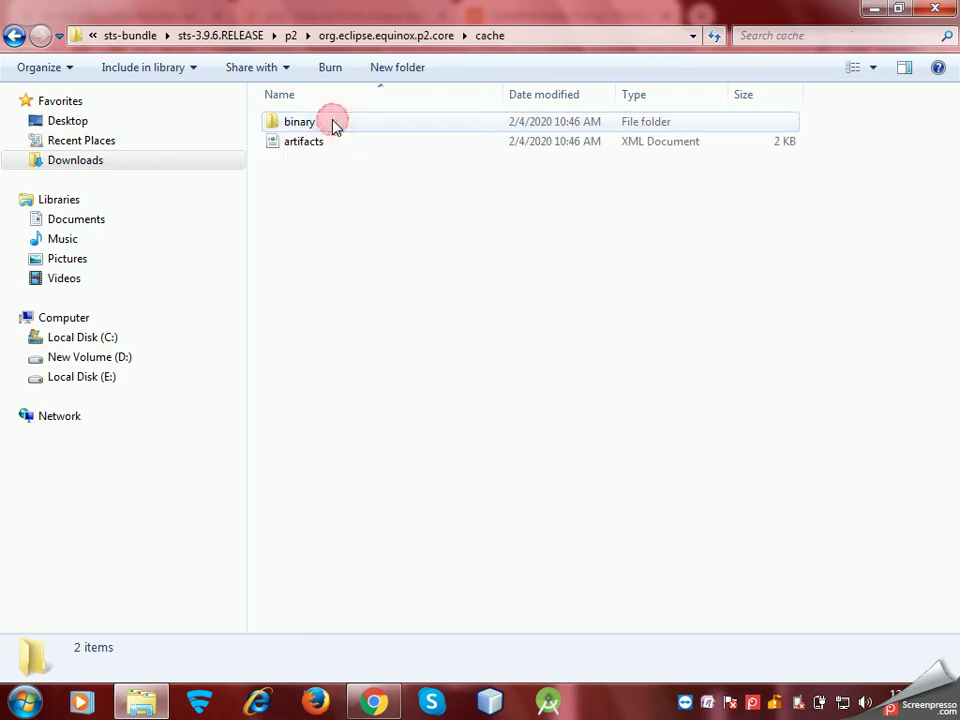
{"action": "double_click", "coordinate": [334, 123]}
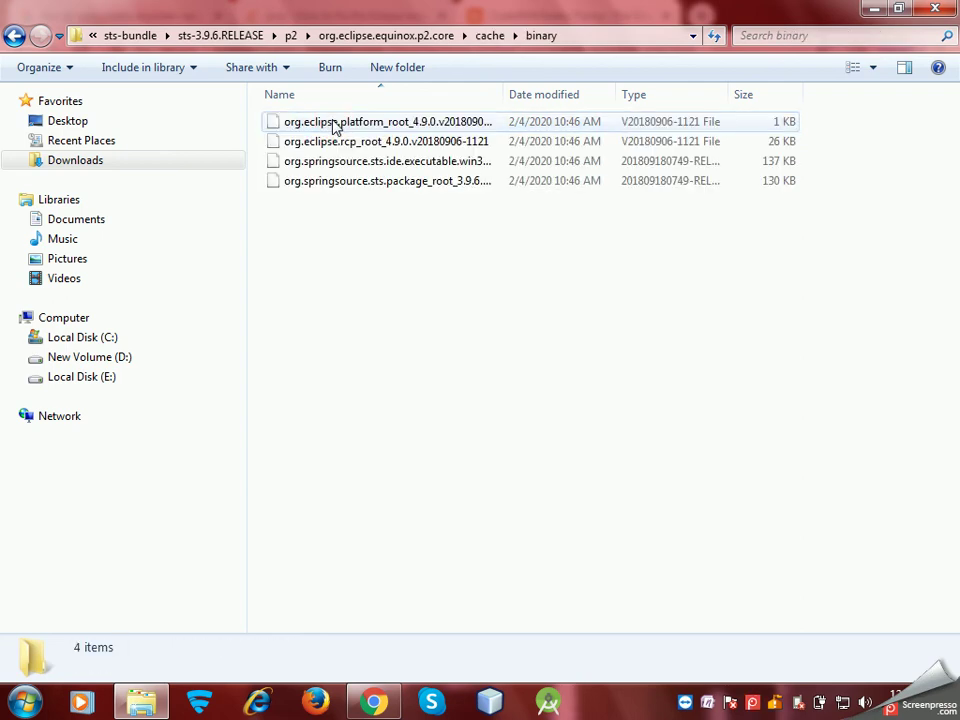
{"action": "left_click", "coordinate": [14, 37]}
{"action": "left_click", "coordinate": [14, 37]}
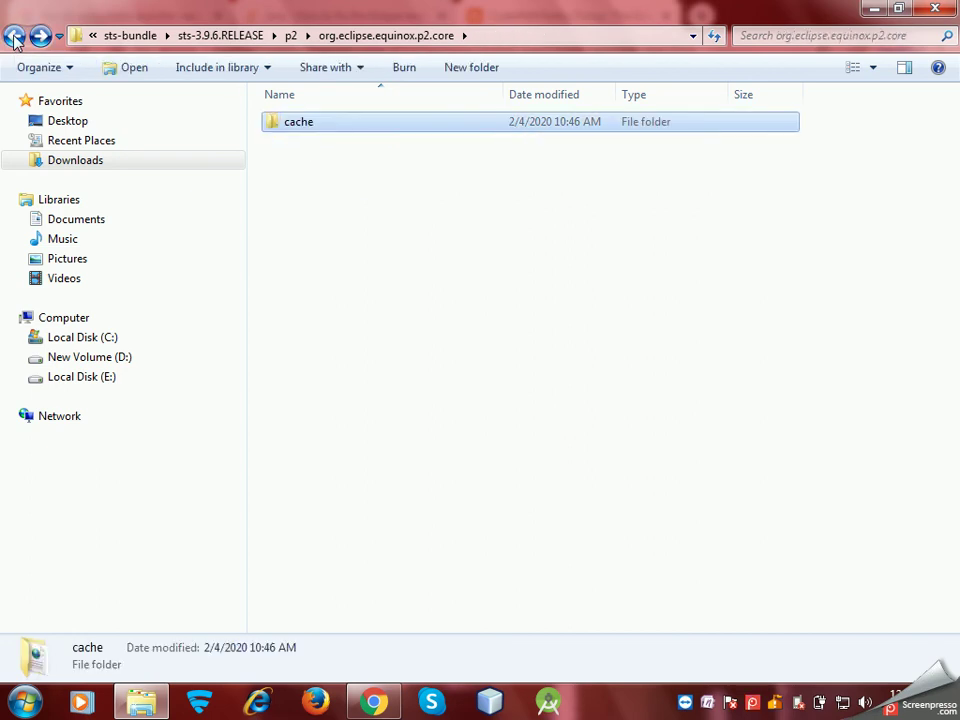
{"action": "left_click", "coordinate": [14, 37]}
{"action": "left_click", "coordinate": [14, 37]}
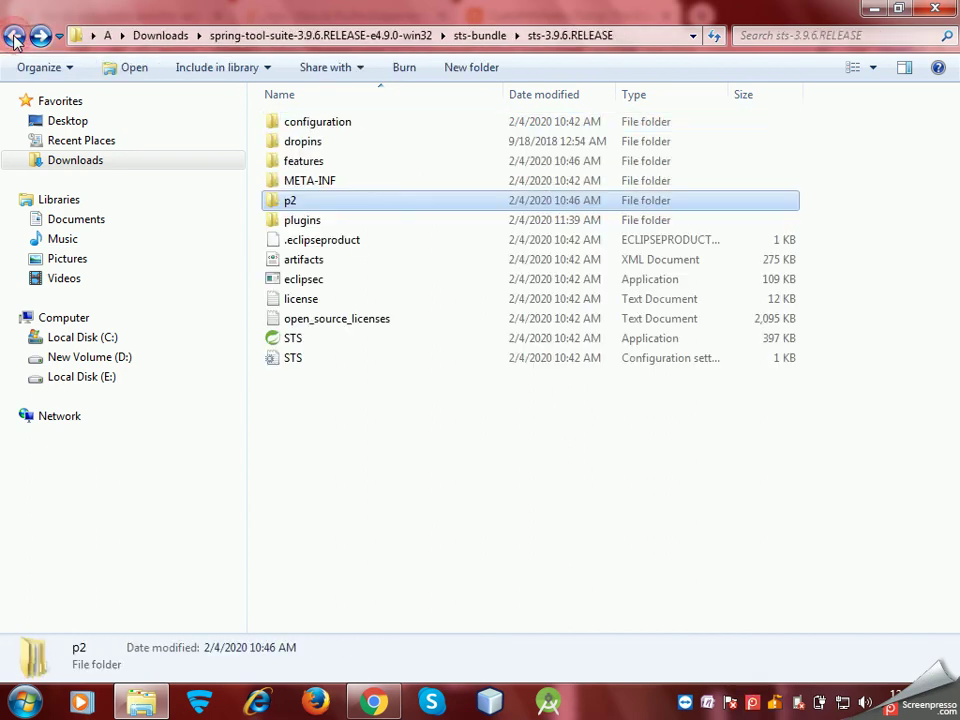
Check the contents of the META-INF and features folders and return to sts-3.9.6.RELEASE.
{"action": "double_click", "coordinate": [309, 185]}
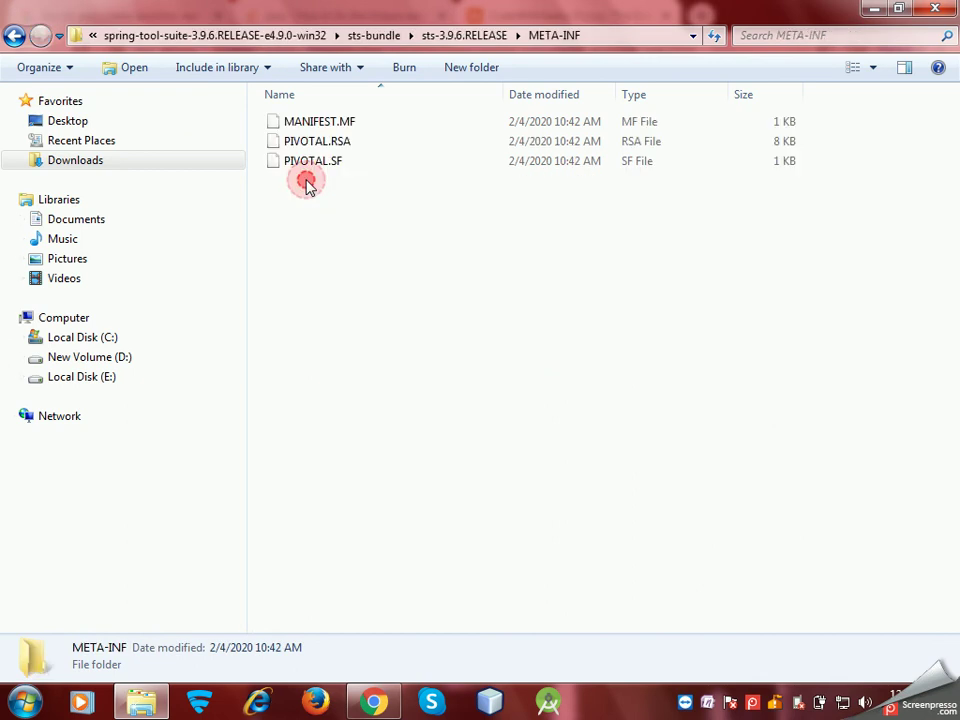
{"action": "left_click", "coordinate": [14, 37]}
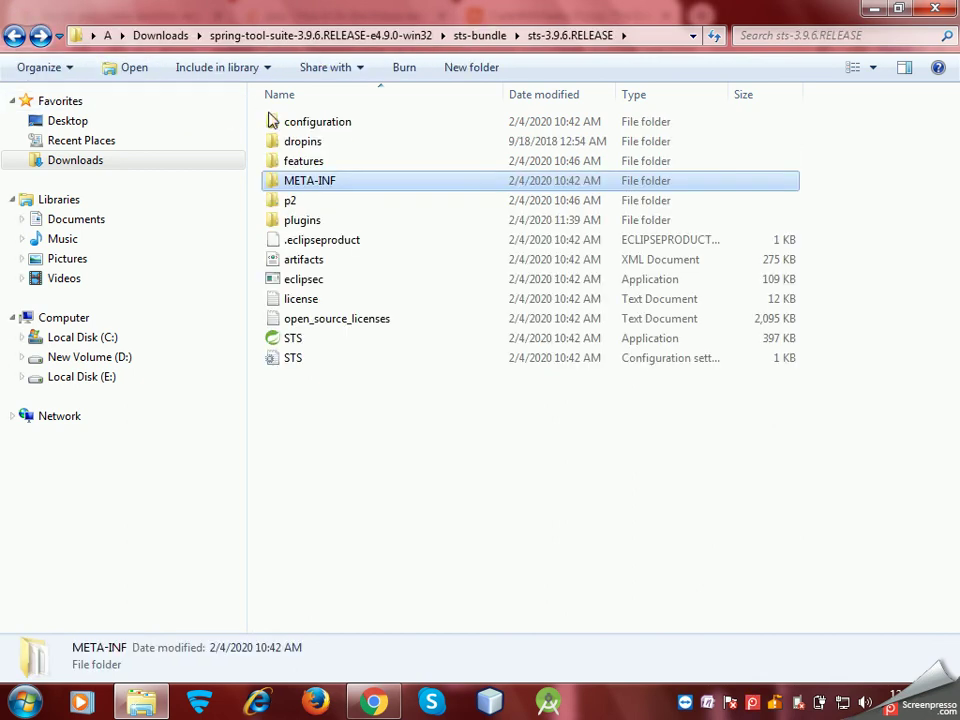
{"action": "double_click", "coordinate": [310, 163]}
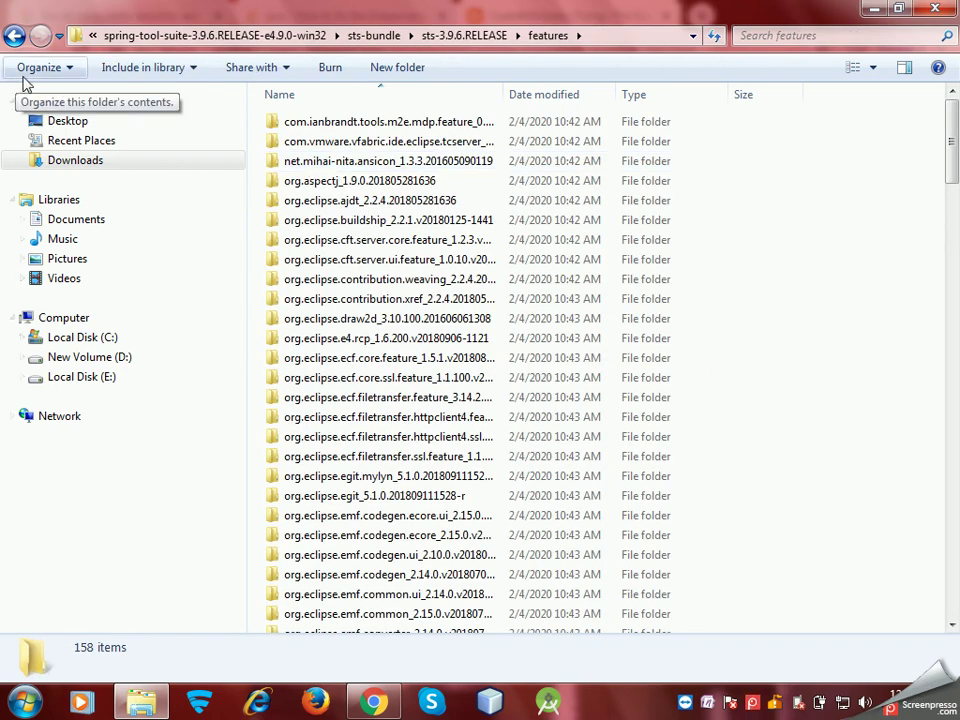
{"action": "mouse_move", "coordinate": [950, 630]}
{"action": "left_mouse_down"}
{"action": "mouse_move", "coordinate": [953, 638]}
{"action": "mouse_move", "coordinate": [950, 608]}
{"action": "left_mouse_up"}
{"action": "left_click_drag", "start_coordinate": [953, 118], "coordinate": [953, 111]}
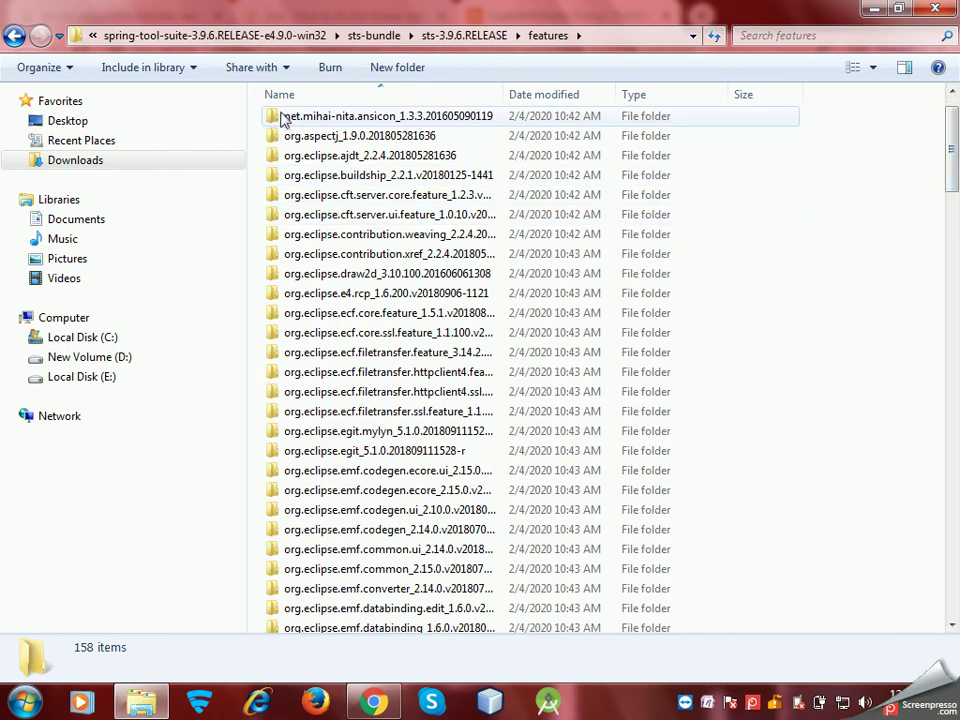
{"action": "left_click", "coordinate": [483, 35]}
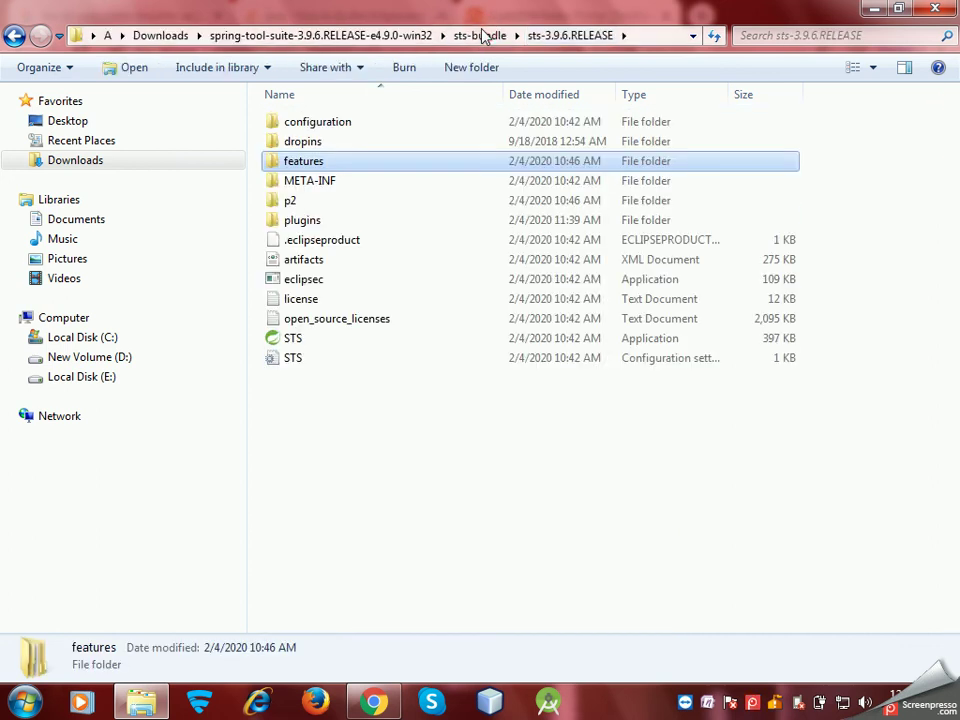
Check the dropins folder and the configuration folder with its org.eclipse.update subfolder, and return to sts-3.9.6.RELEASE.
{"action": "left_click", "coordinate": [340, 142]}
{"action": "key", "text": "F2"}
{"action": "double_click", "coordinate": [369, 142]}
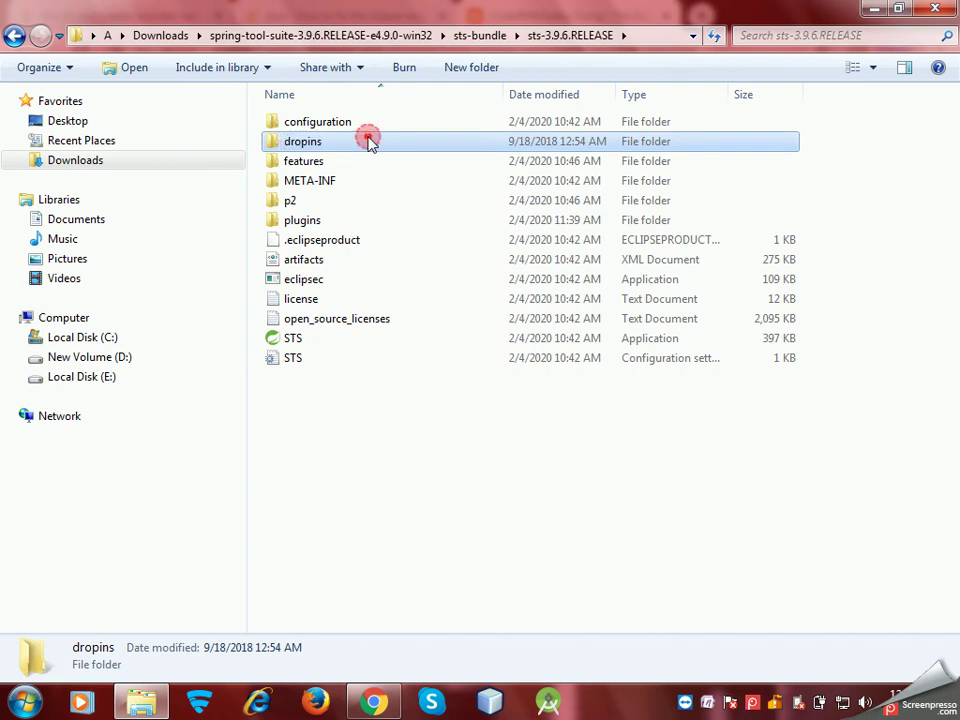
{"action": "left_click", "coordinate": [14, 35]}
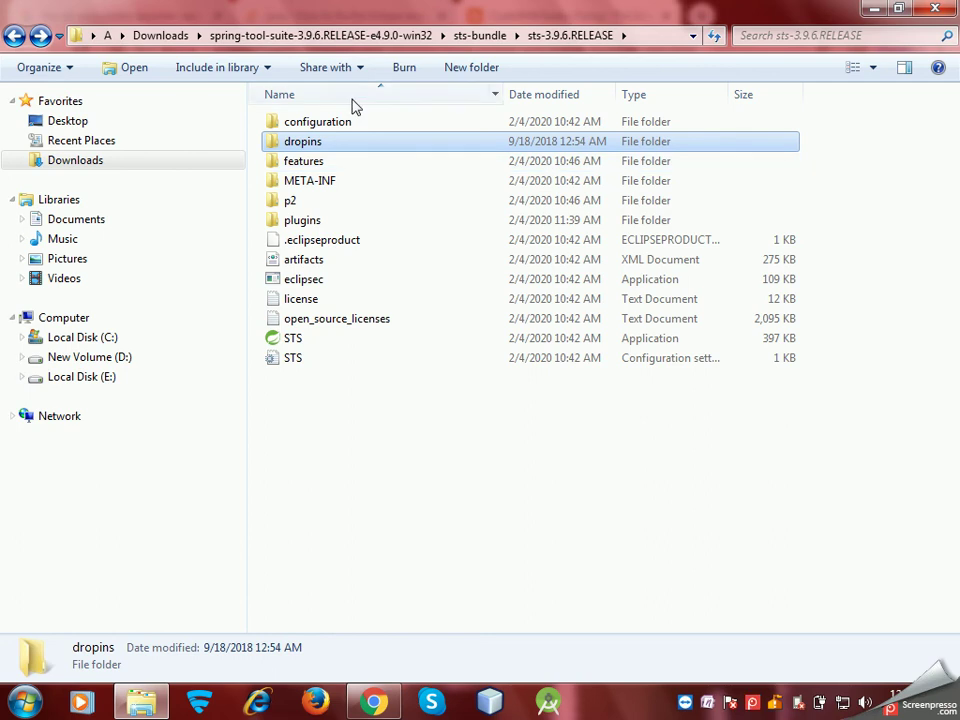
{"action": "double_click", "coordinate": [355, 124]}
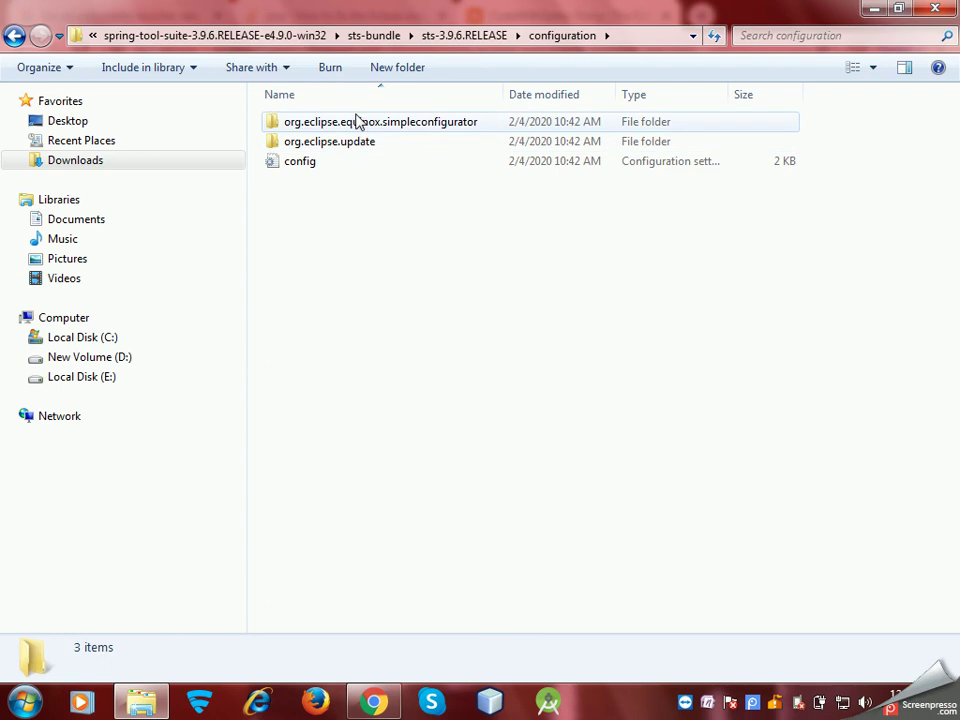
{"action": "left_click", "coordinate": [357, 142]}
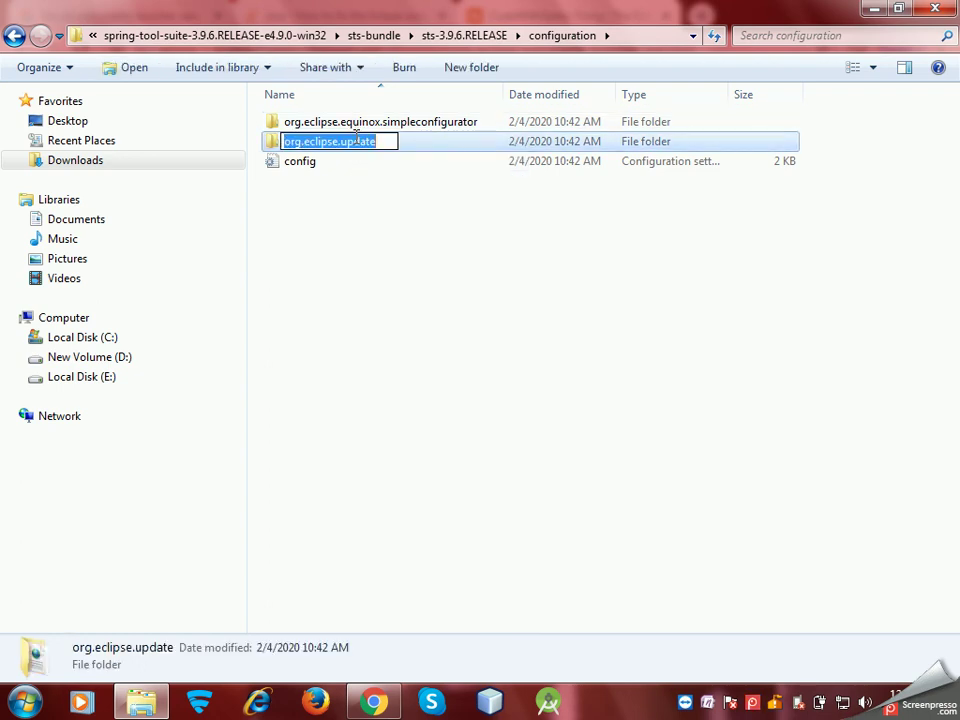
{"action": "double_click", "coordinate": [429, 150]}
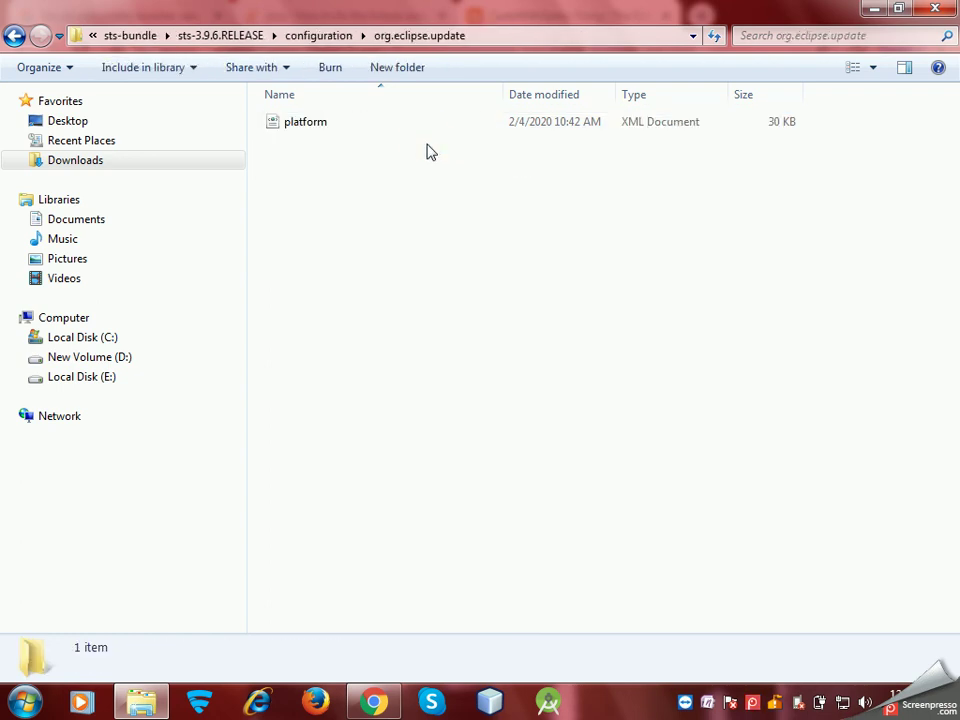
{"action": "left_click", "coordinate": [13, 37]}
{"action": "left_click", "coordinate": [13, 37]}
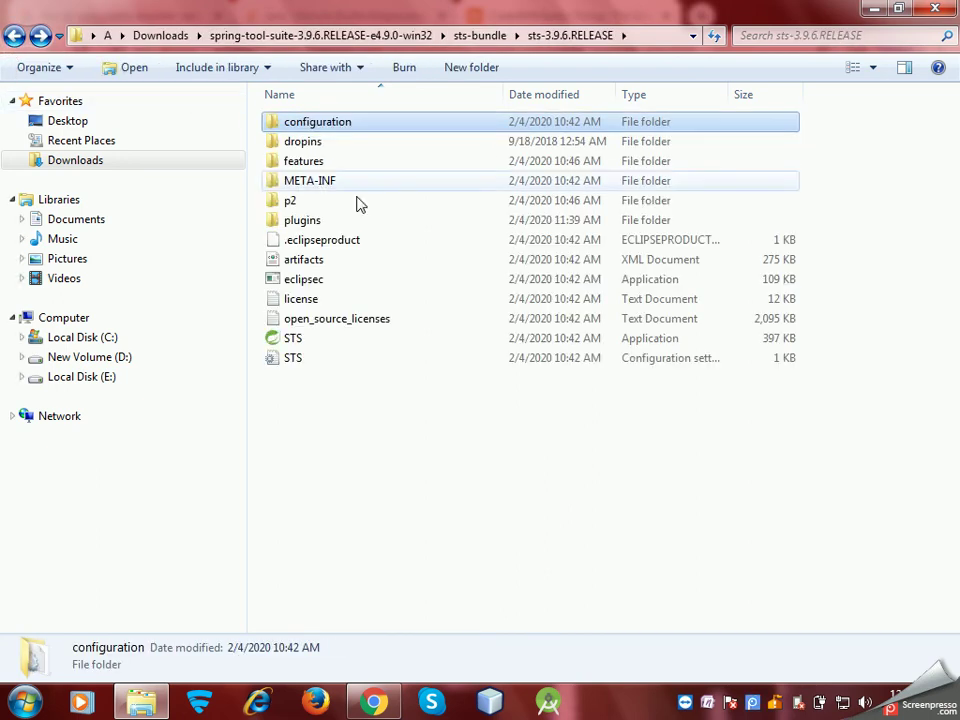
Try to launch the STS application from the sts-3.9.6.RELEASE folder and dismiss its dialog.
{"action": "double_click", "coordinate": [415, 345]}
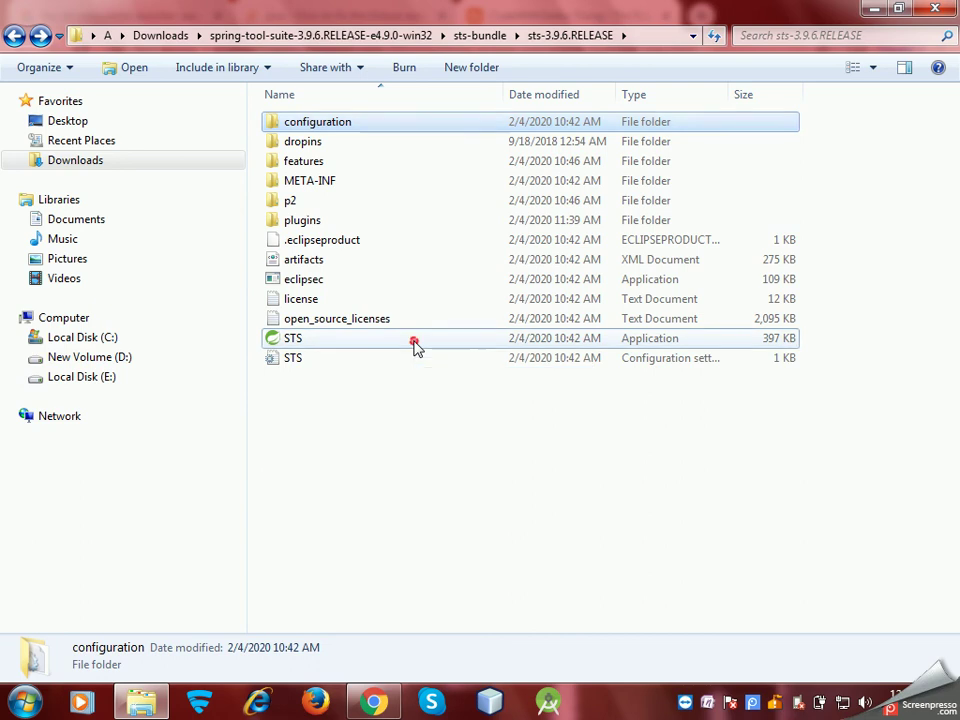
{"action": "left_click", "coordinate": [530, 368]}
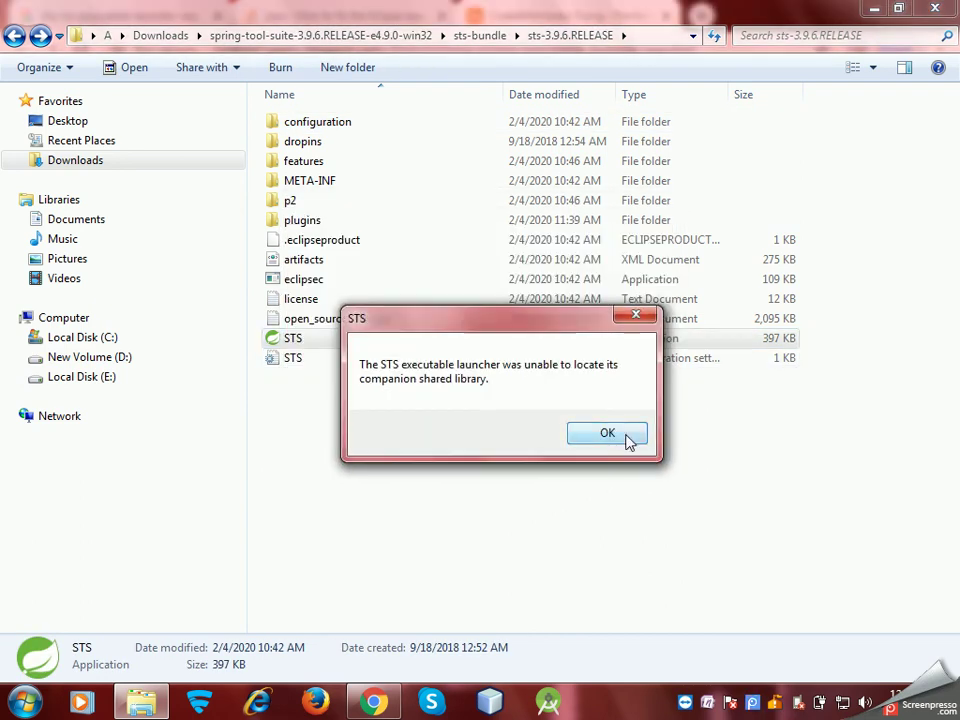
{"action": "left_click", "coordinate": [607, 433]}
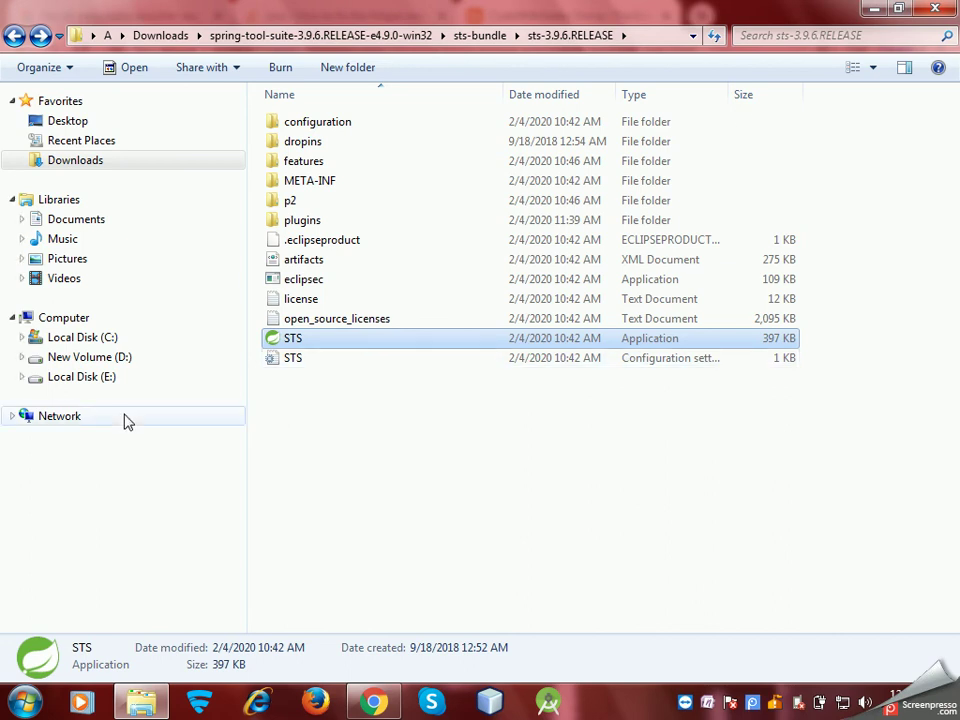
Search the whole computer for ".eclipse".
{"action": "left_click", "coordinate": [68, 318]}
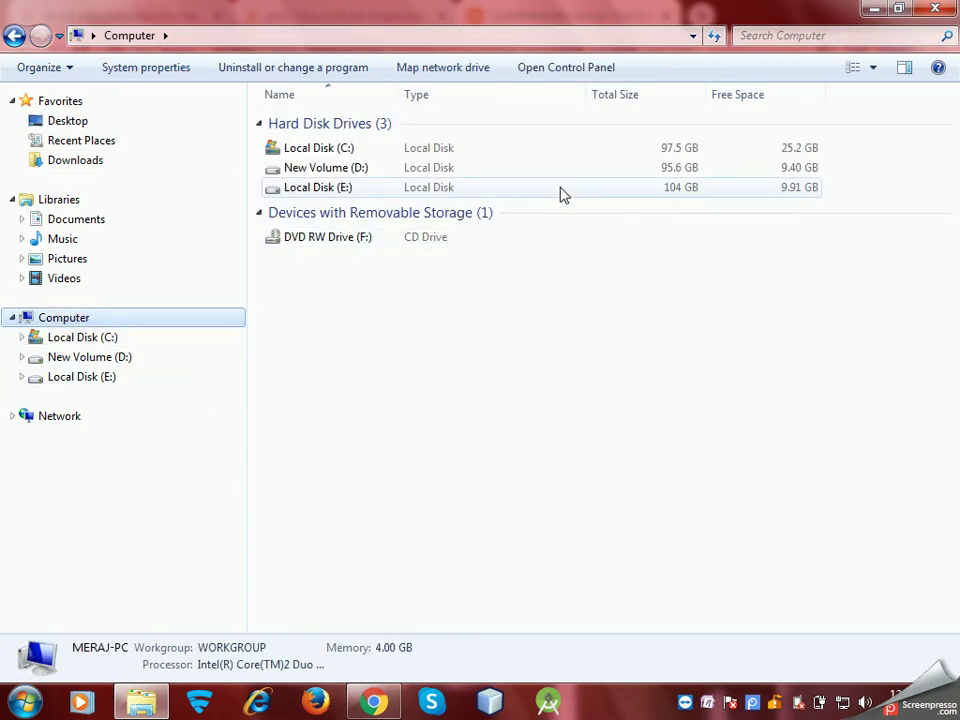
{"action": "left_click", "coordinate": [765, 38]}
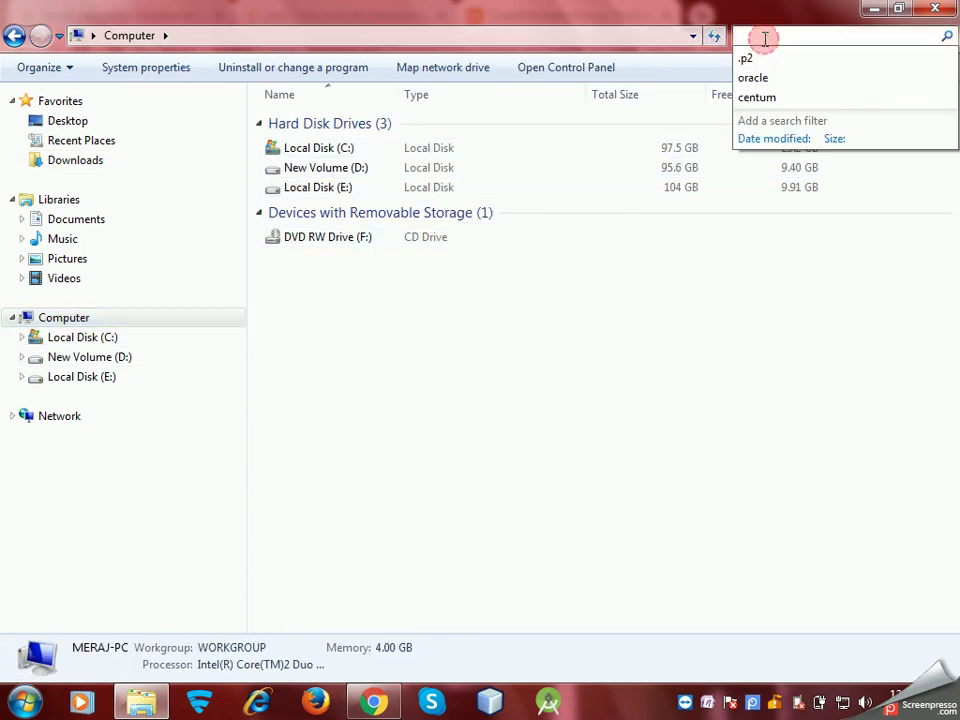
{"action": "type", "text": ".eclipse"}
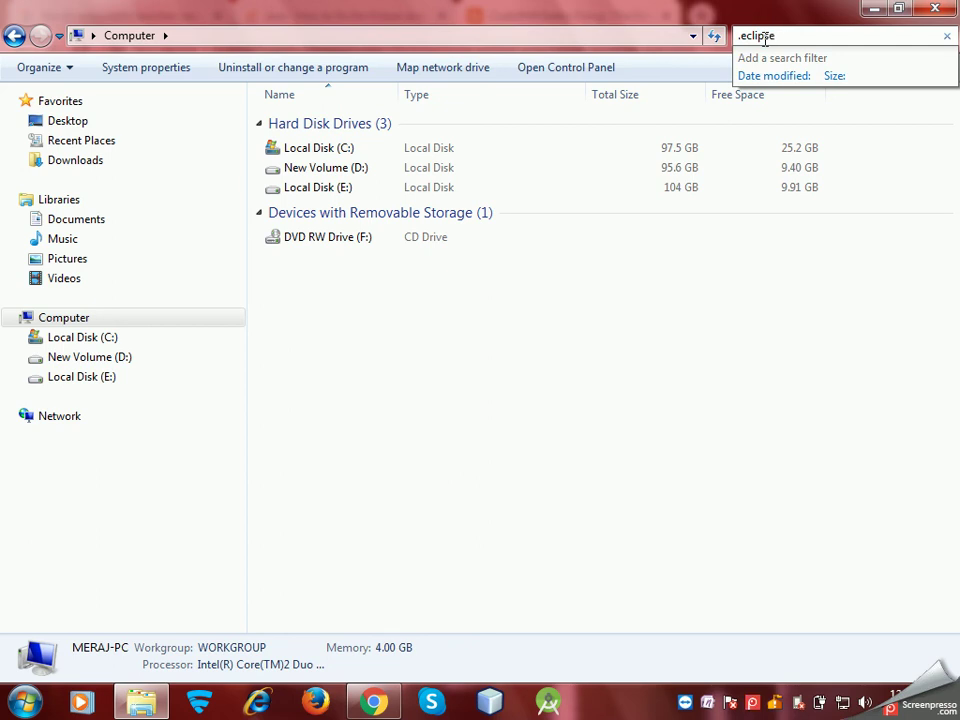
{"action": "key", "text": "Return"}
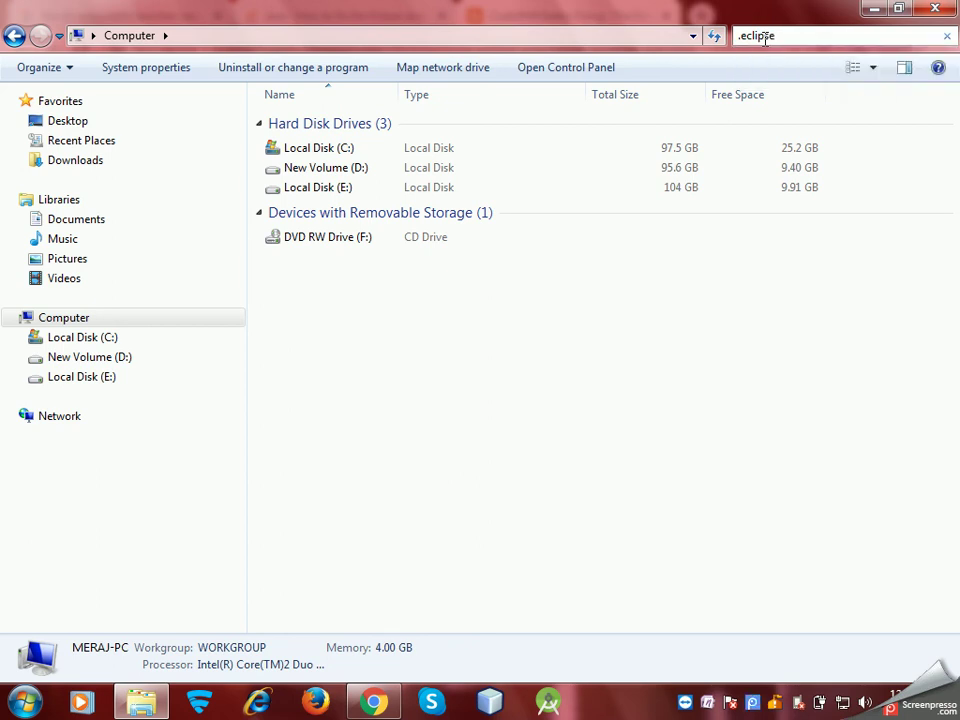